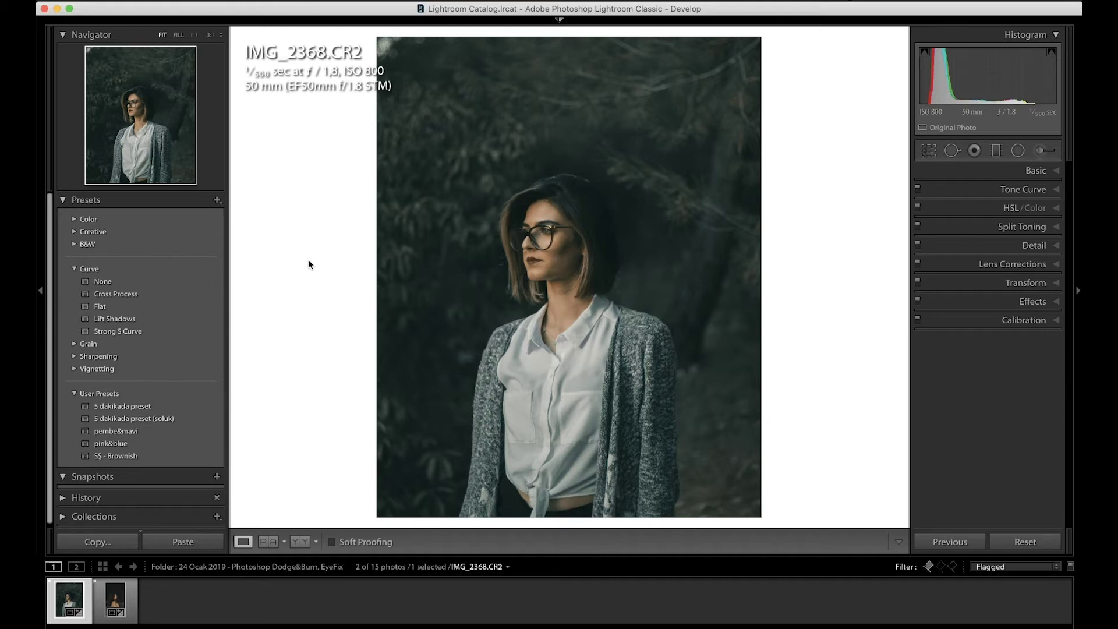
Reset the forest portrait and crop it to 4x5 / 8x10, shifting the photo up
click(1016, 542)
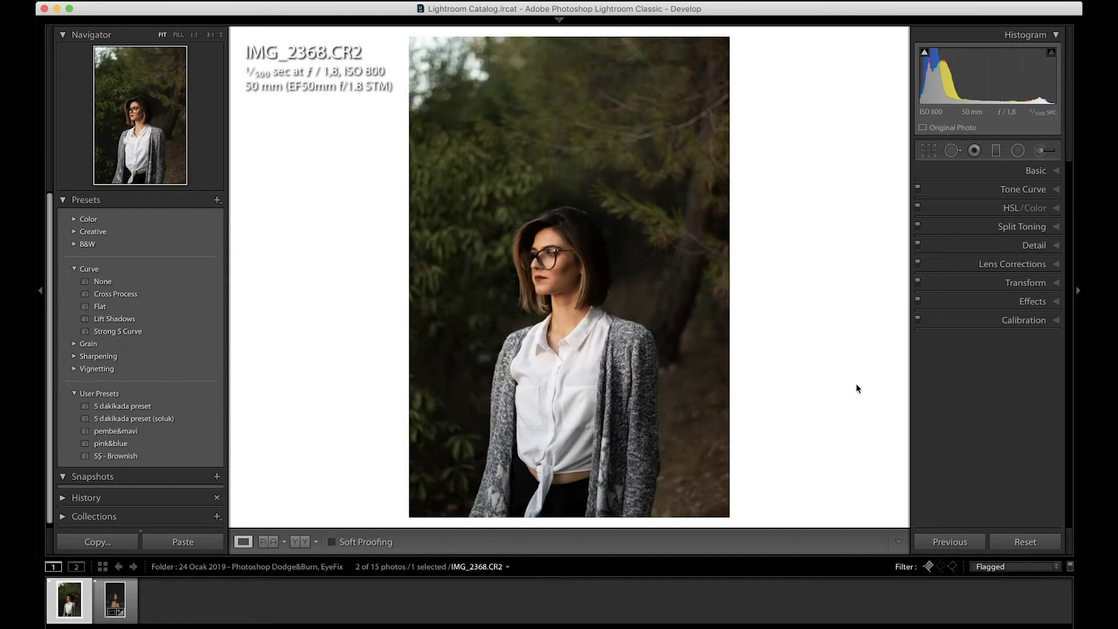
key(r)
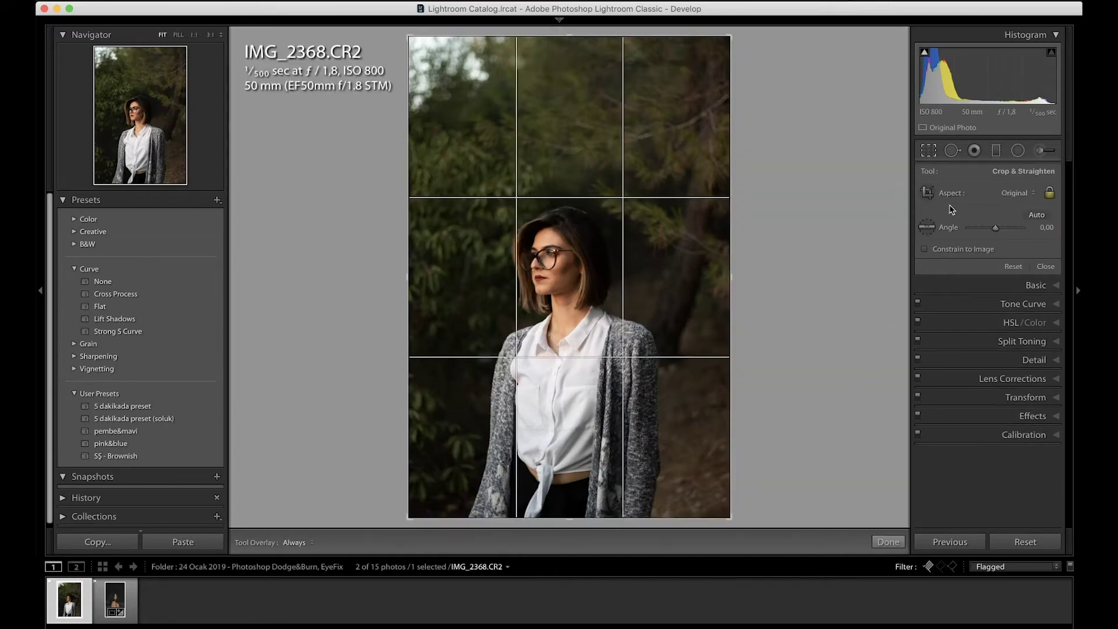
click(1008, 193)
click(997, 225)
drag(626, 282, 629, 269)
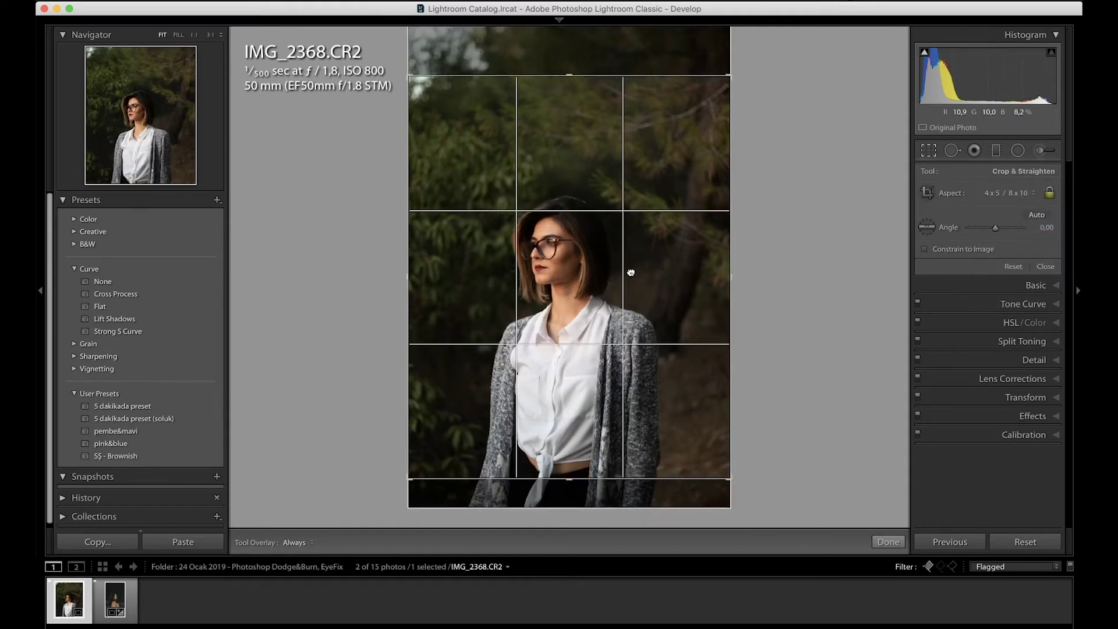
key(Return)
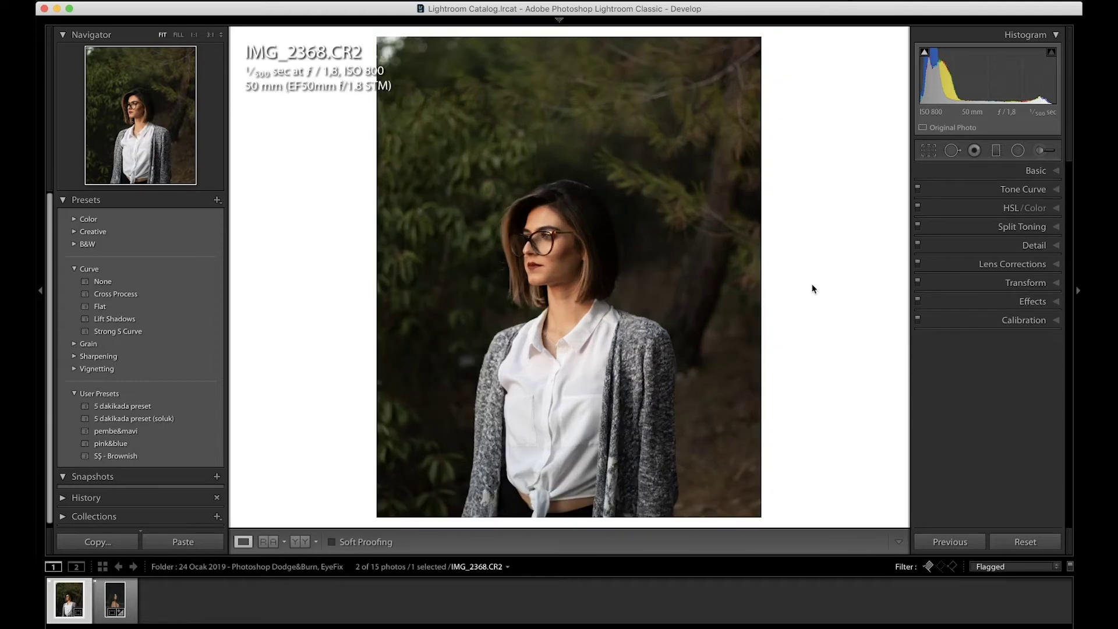
click(951, 269)
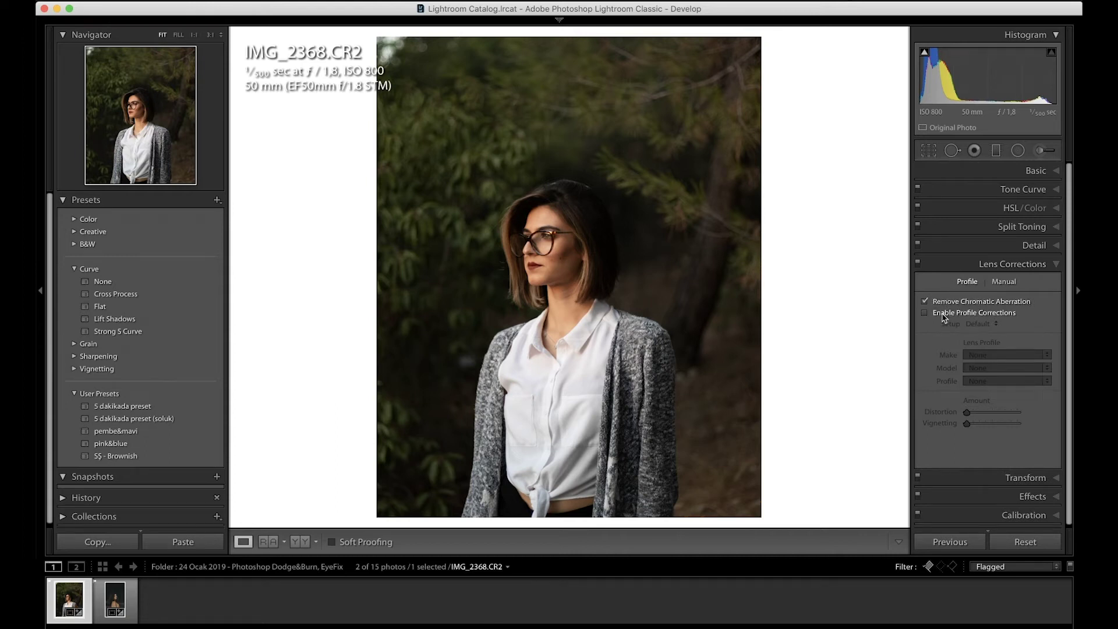
Enable Canon EF 50mm profile corrections and inspect her face zoomed in before returning to Fit
click(944, 315)
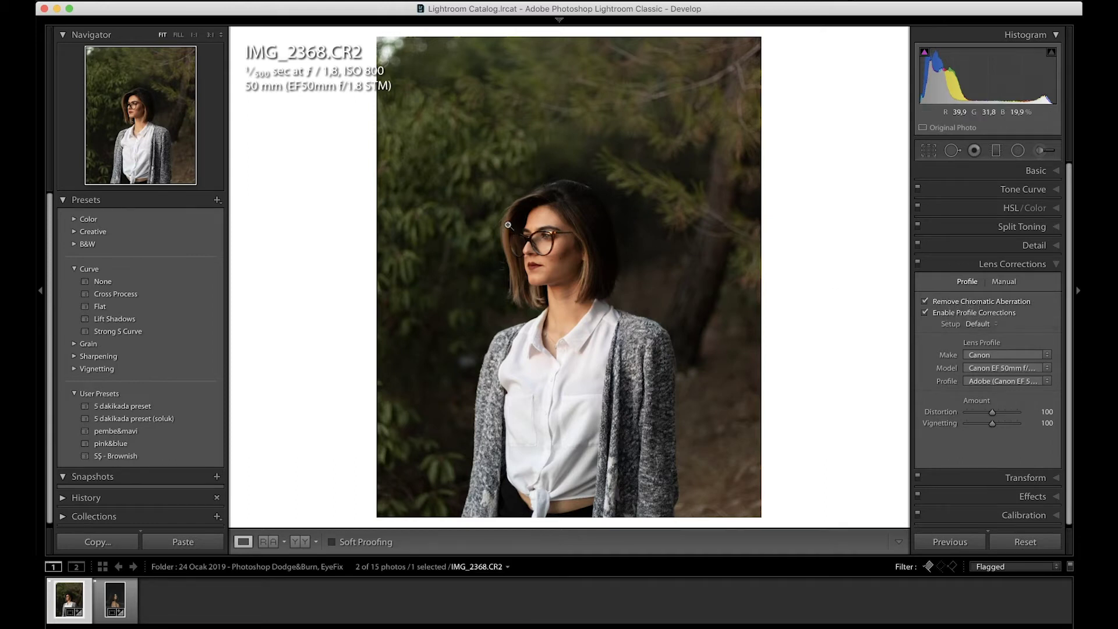
click(560, 303)
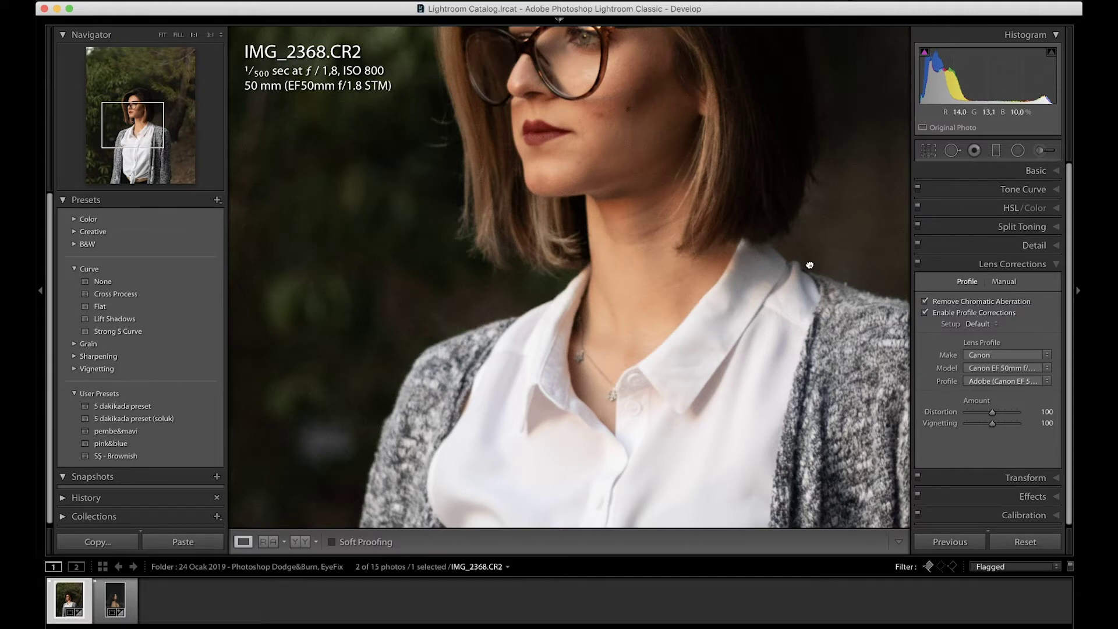
drag(808, 261, 698, 289)
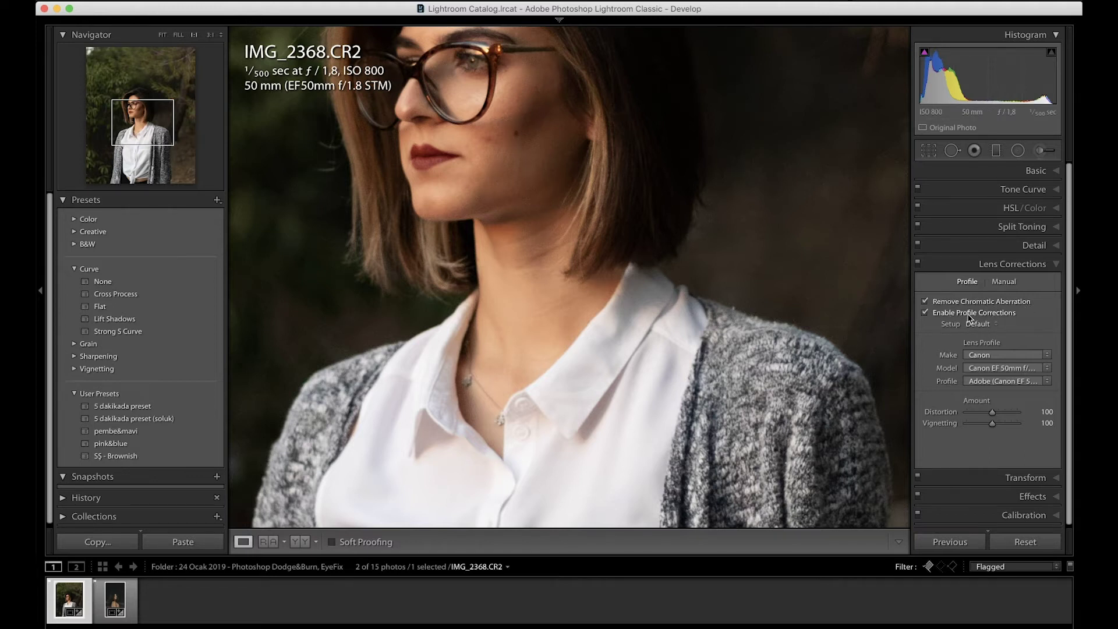
key(z)
click(948, 315)
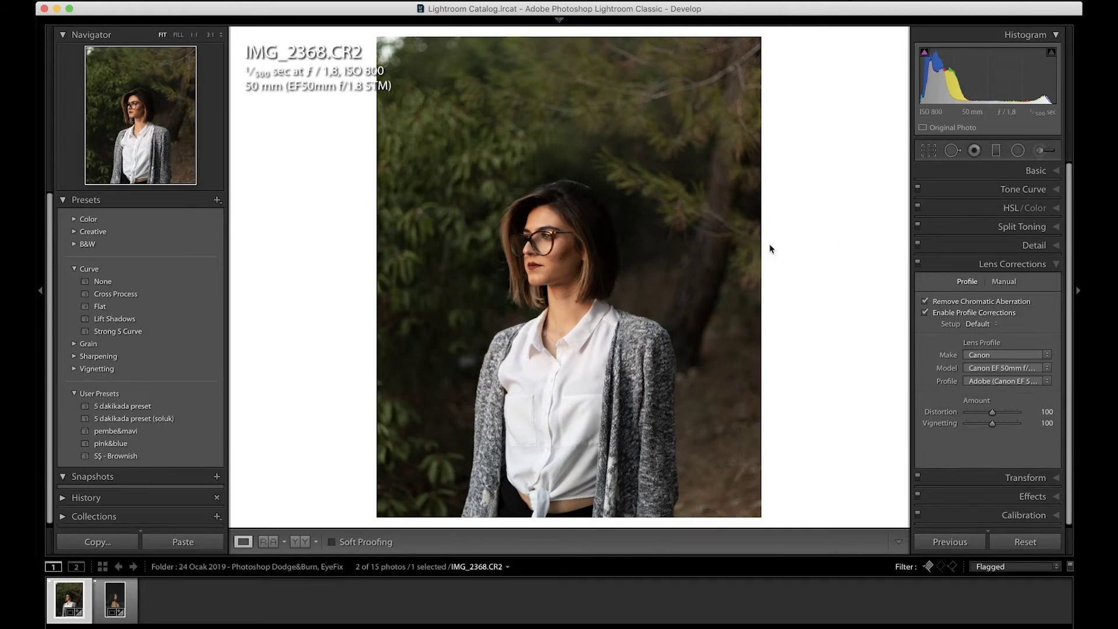
Try a darker-corner vignette in Effects, then reset Vignette Amount to zero
click(958, 267)
click(947, 304)
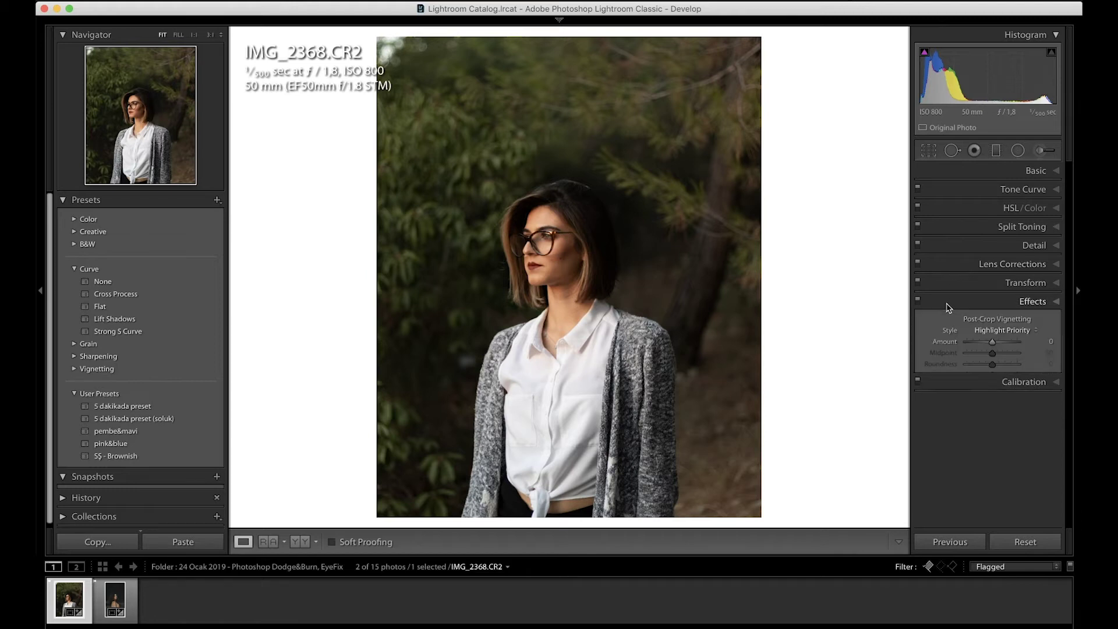
drag(993, 342, 986, 342)
double_click(985, 342)
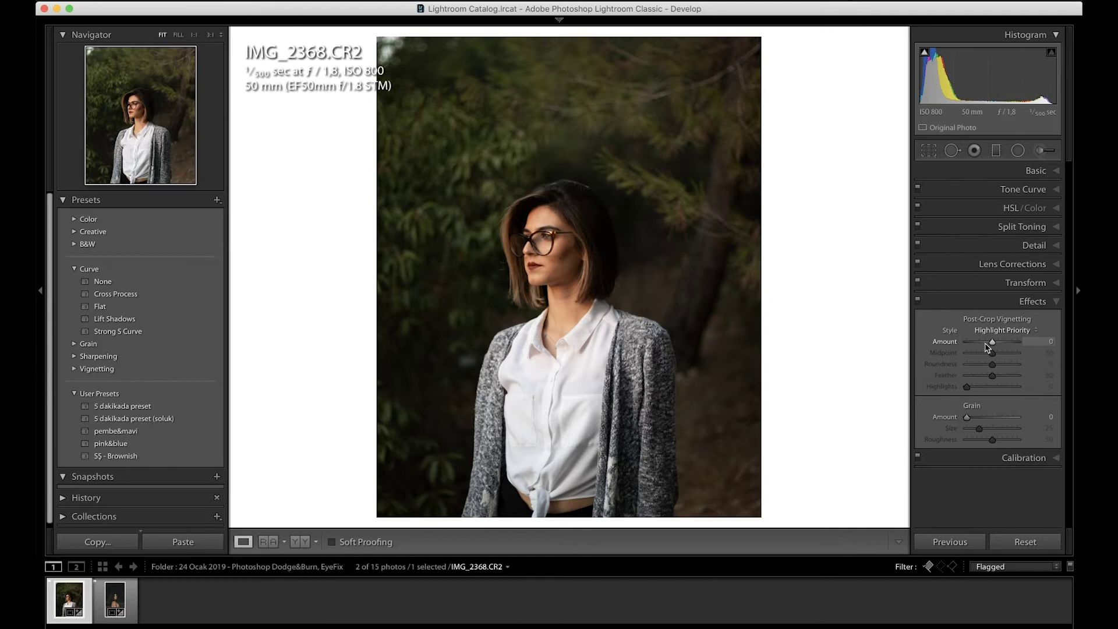
click(969, 304)
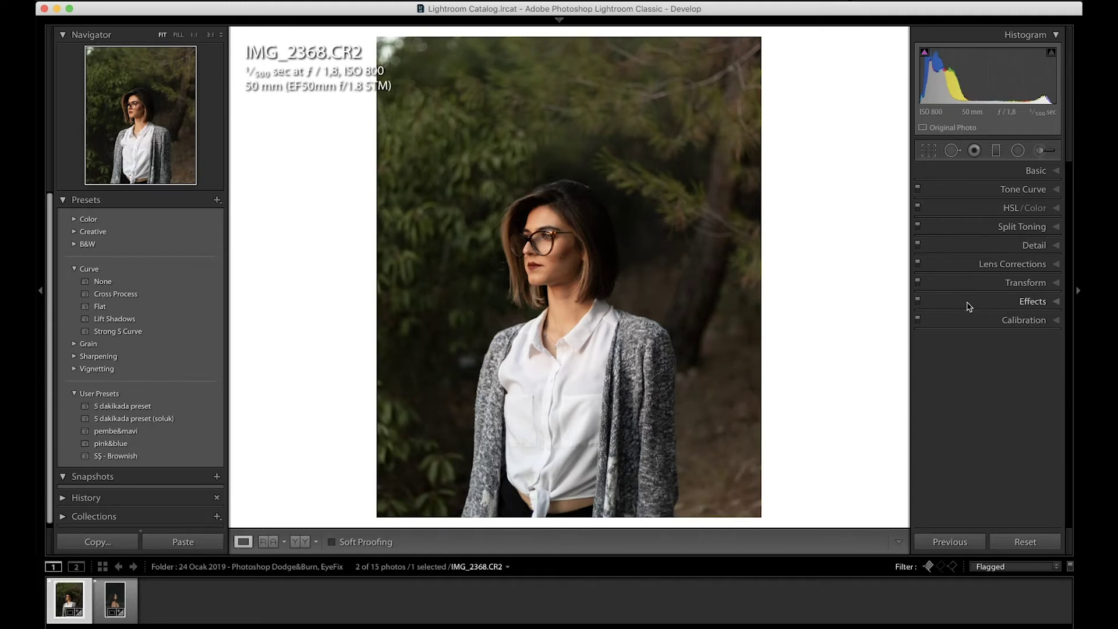
Expand the Basic tone and colour panel with Lens Corrections collapsed
click(966, 265)
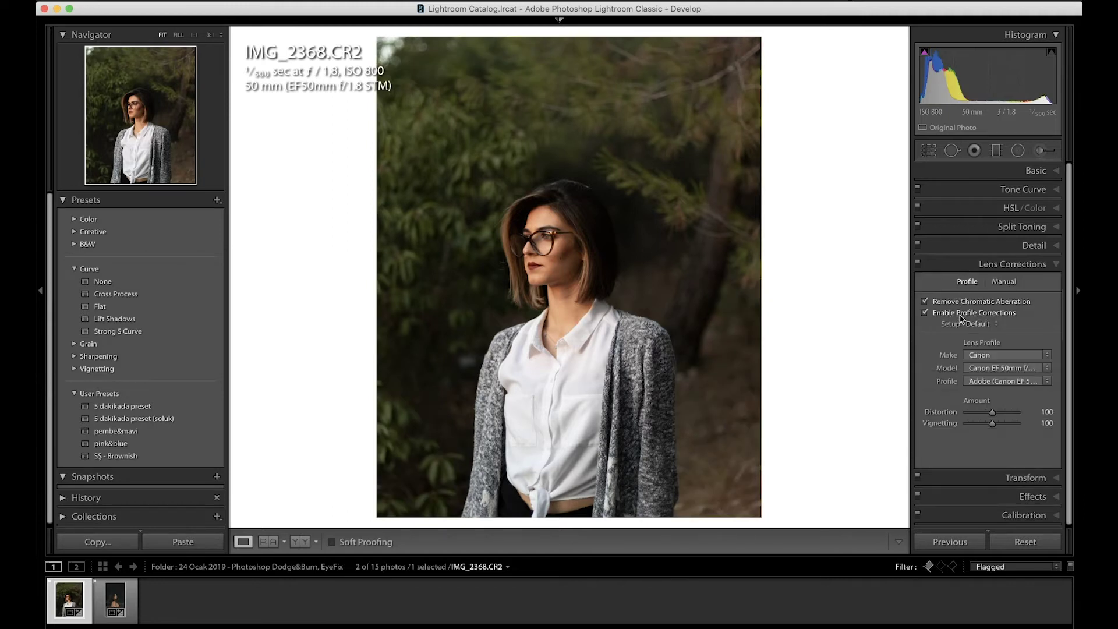
click(957, 269)
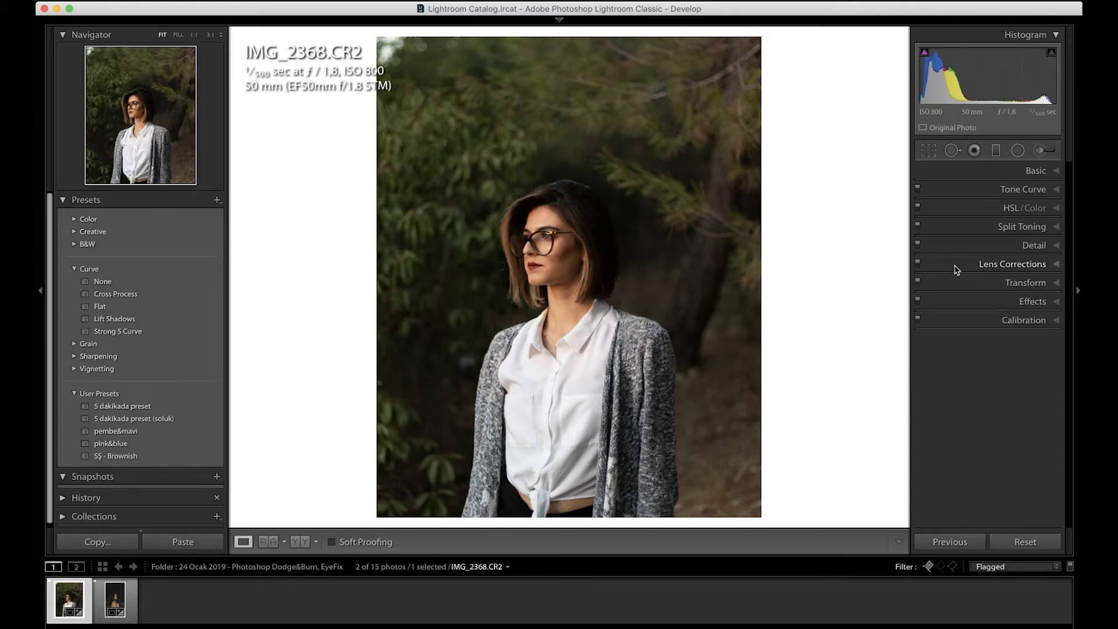
click(956, 172)
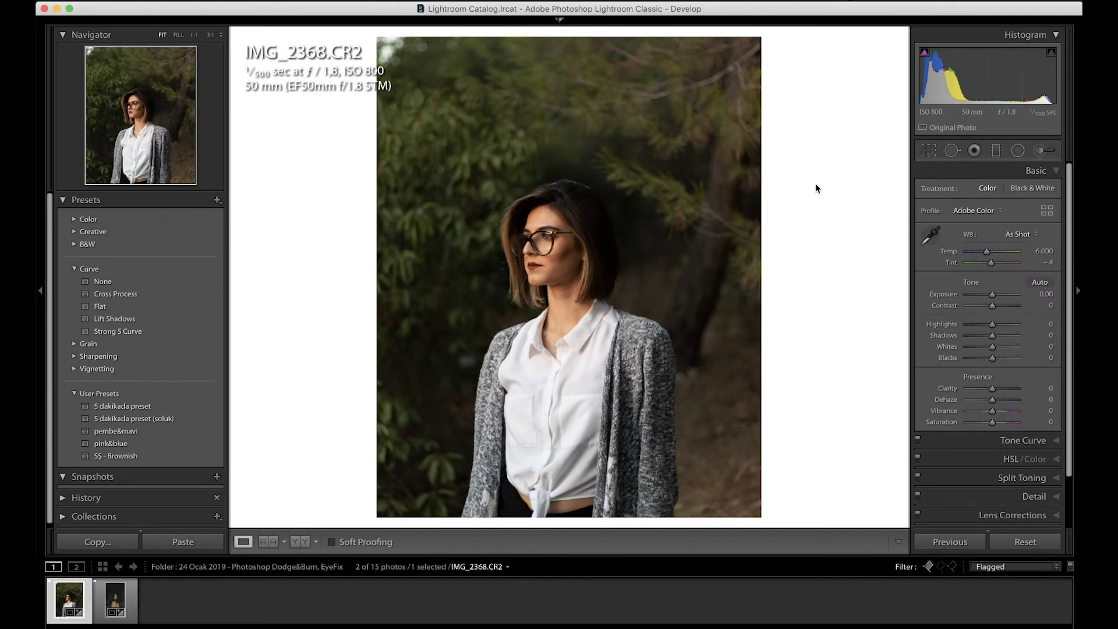
drag(993, 294, 994, 297)
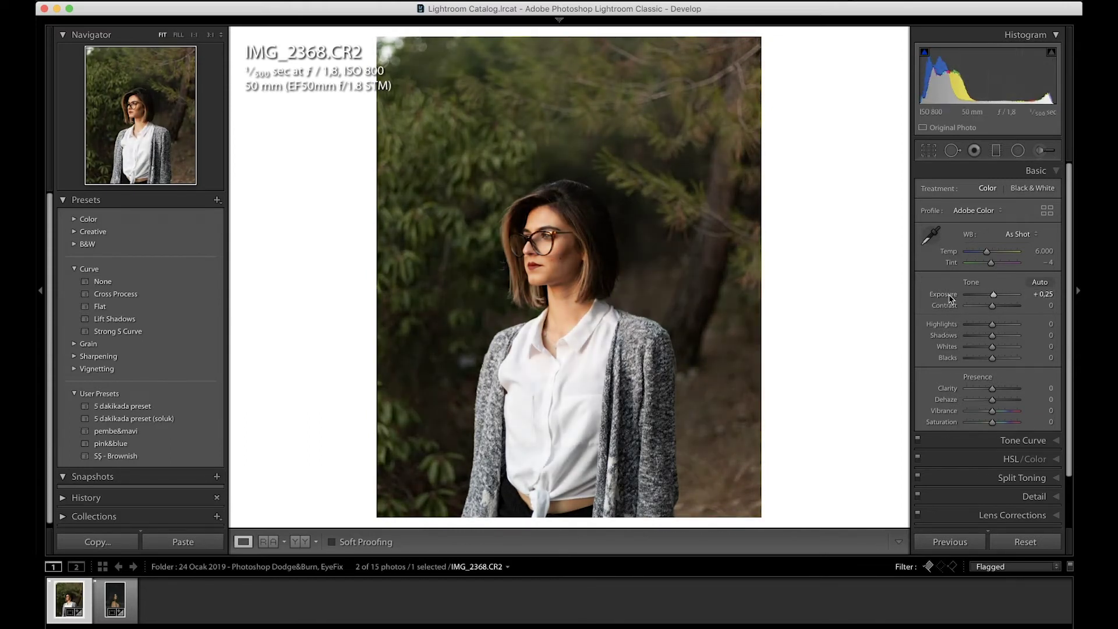
double_click(949, 297)
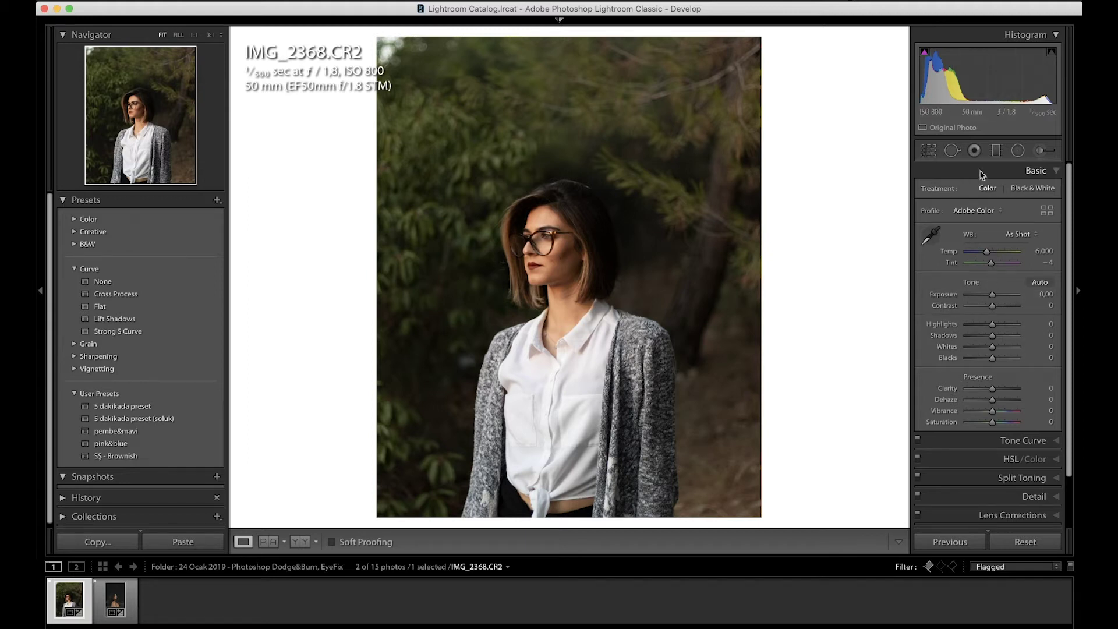
click(1045, 251)
Set white balance to Temp 4800 and Tint -2
text(4800)
key(Return)
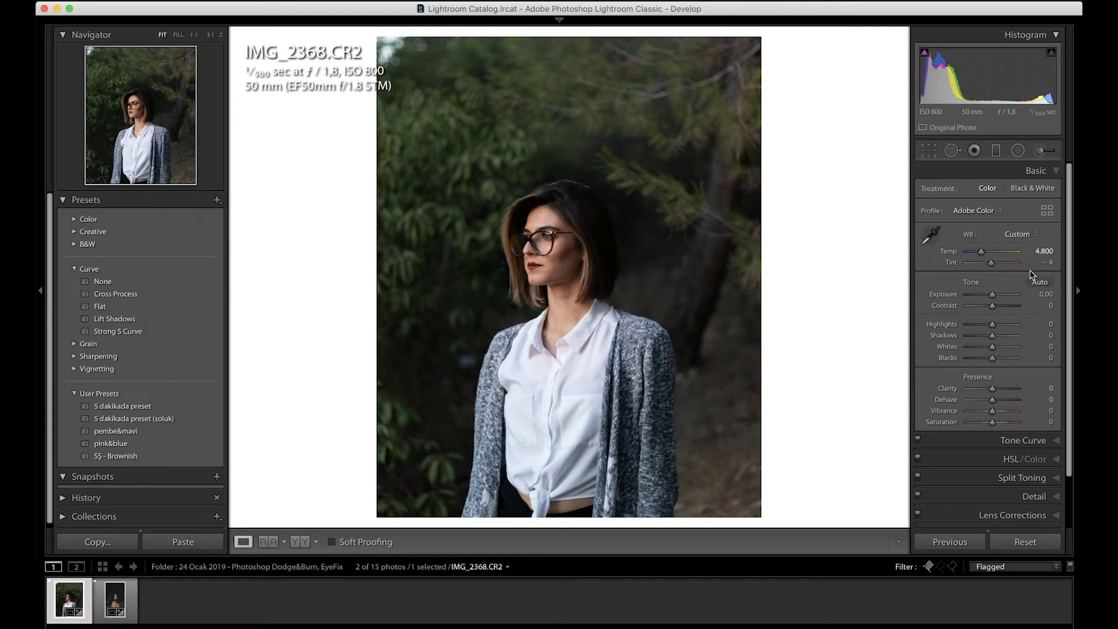
click(1047, 263)
text(-2)
key(Return)
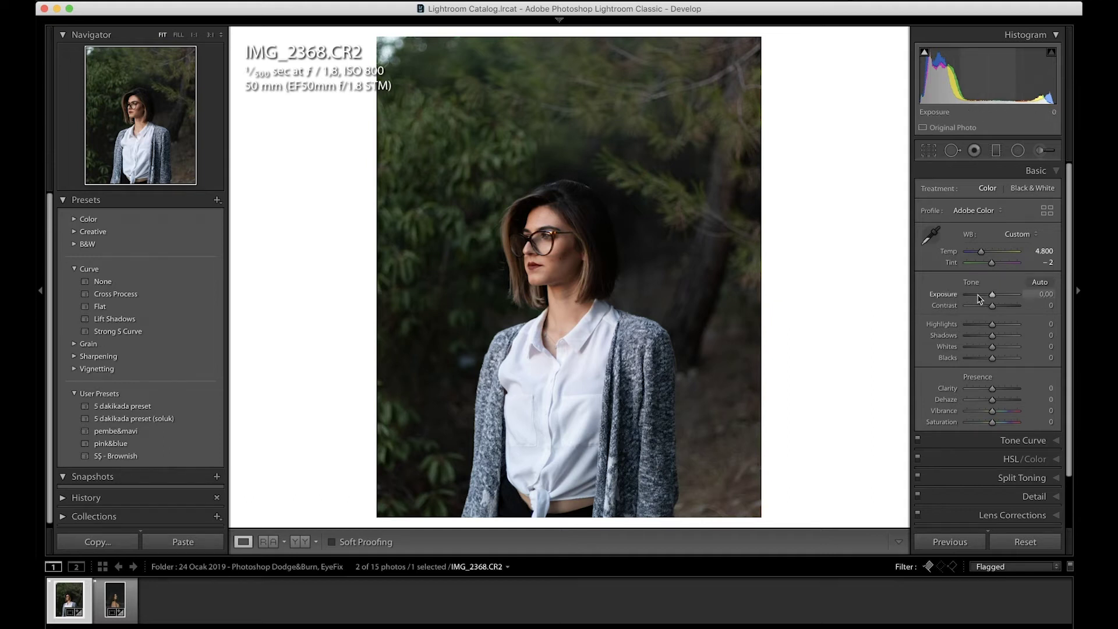
Set Exposure +0.50, Highlights -40, Shadows +20, Whites -20 and Blacks +5
scroll(980, 299, up, 2)
scroll(979, 299, up, 2)
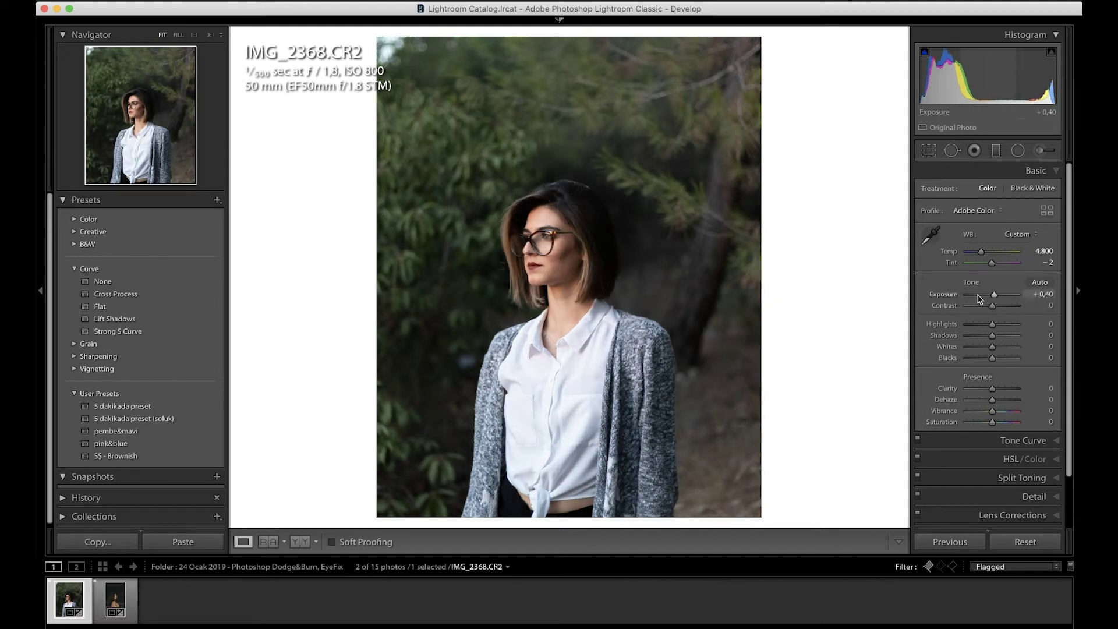
scroll(980, 299, up, 1)
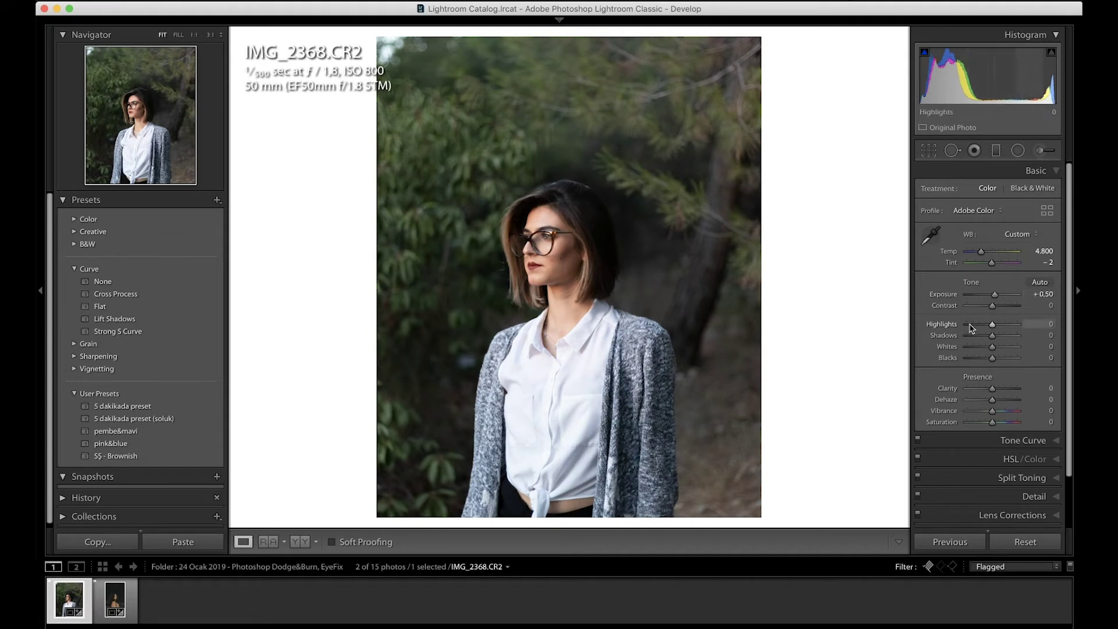
scroll(976, 327, down, 4)
scroll(976, 327, down, 4)
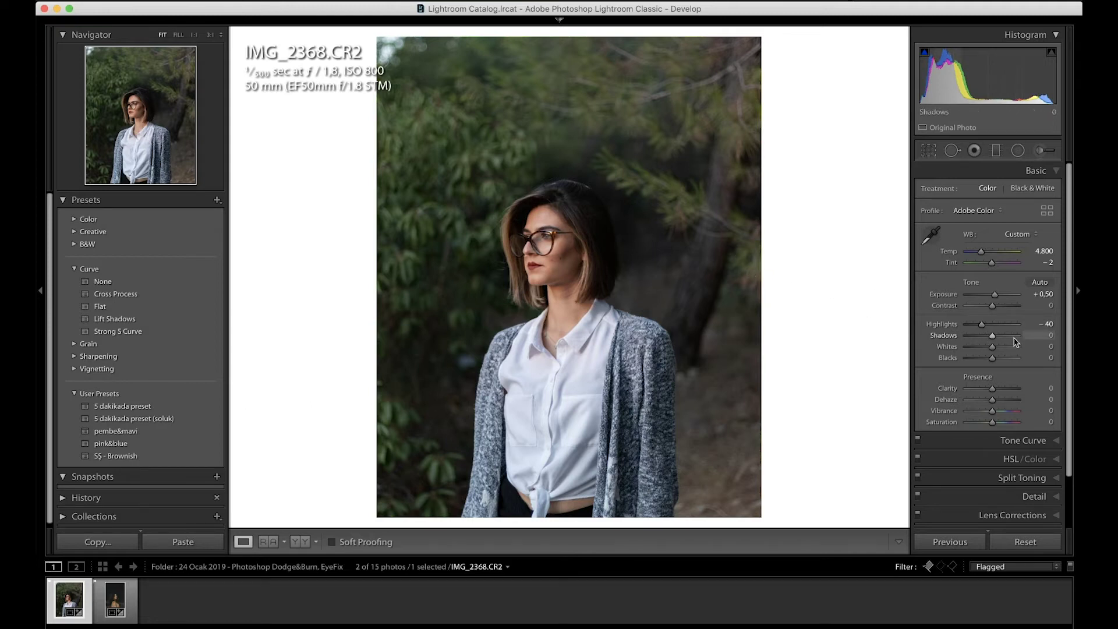
scroll(1015, 342, up, 2)
scroll(1016, 342, up, 2)
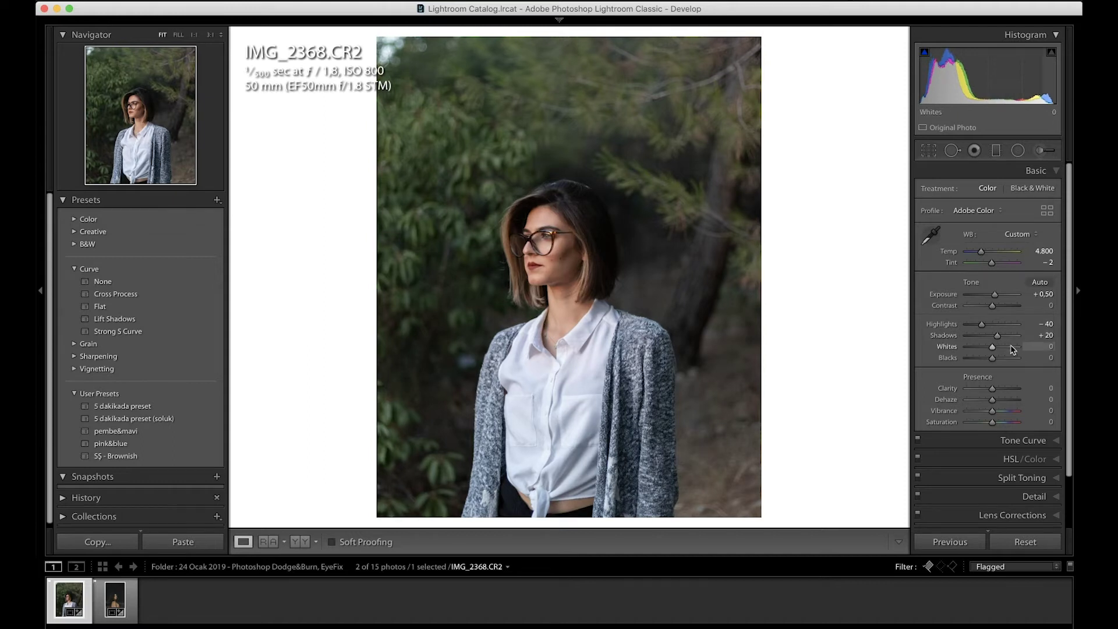
scroll(1010, 353, down, 2)
scroll(1011, 353, down, 2)
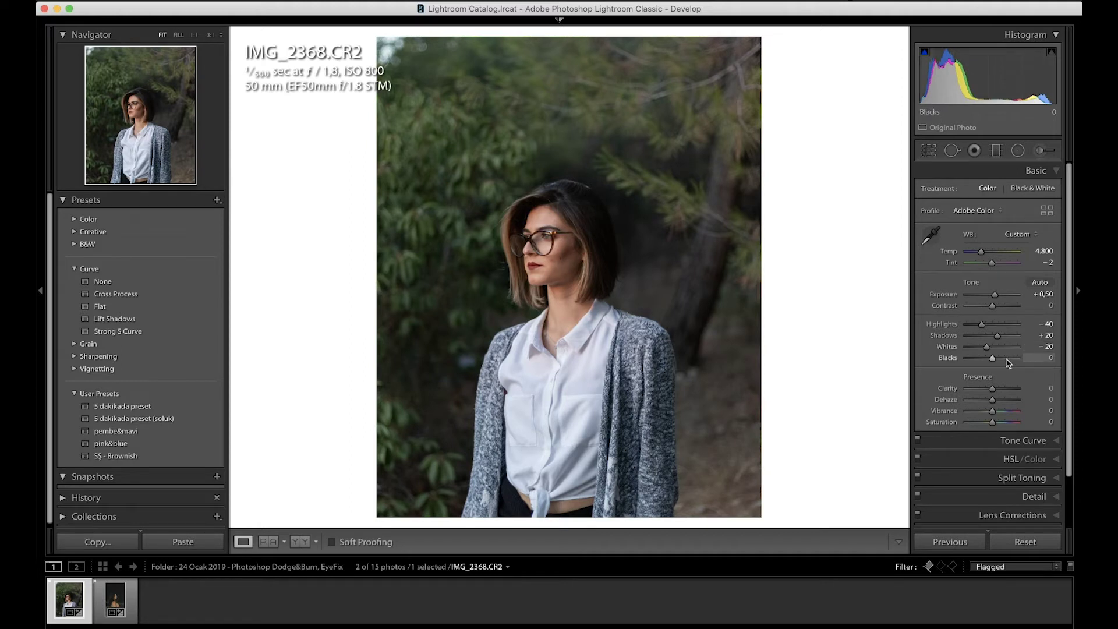
key(Up)
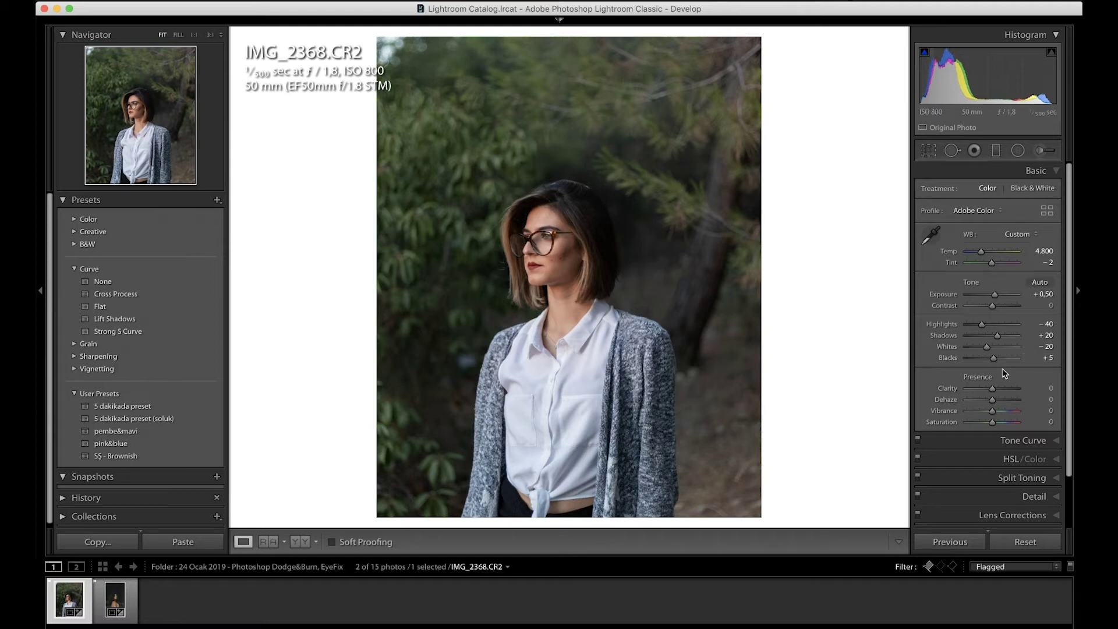
Set Vibrance 60 and Saturation -30, then swap the Basic panel for Tone Curve
click(1039, 411)
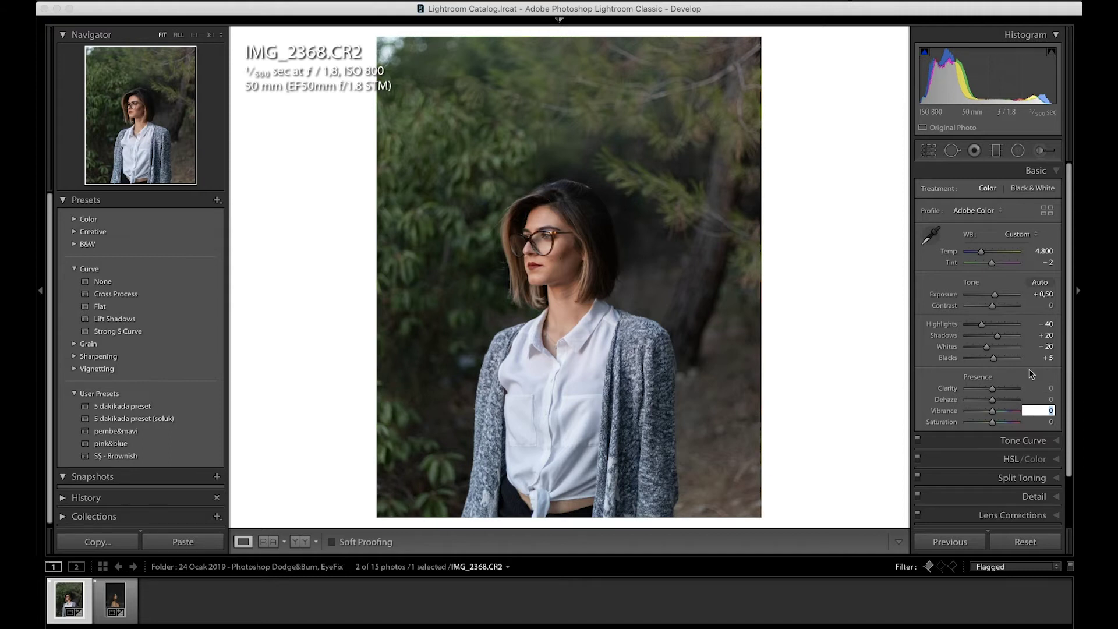
text(60)
key(Return)
click(1039, 421)
text(-30)
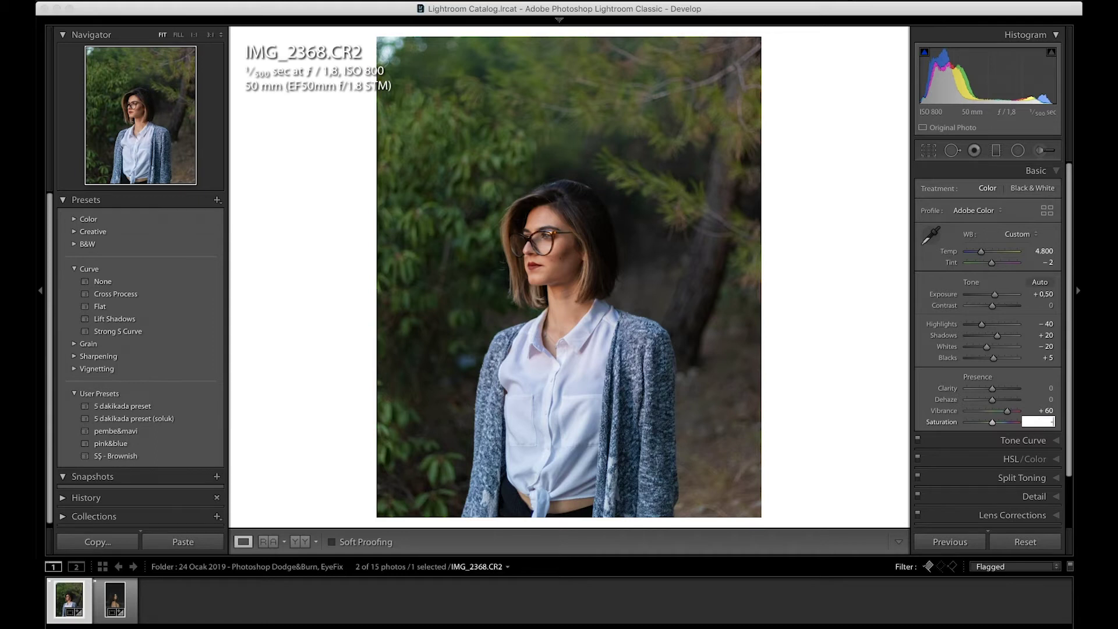
key(Return)
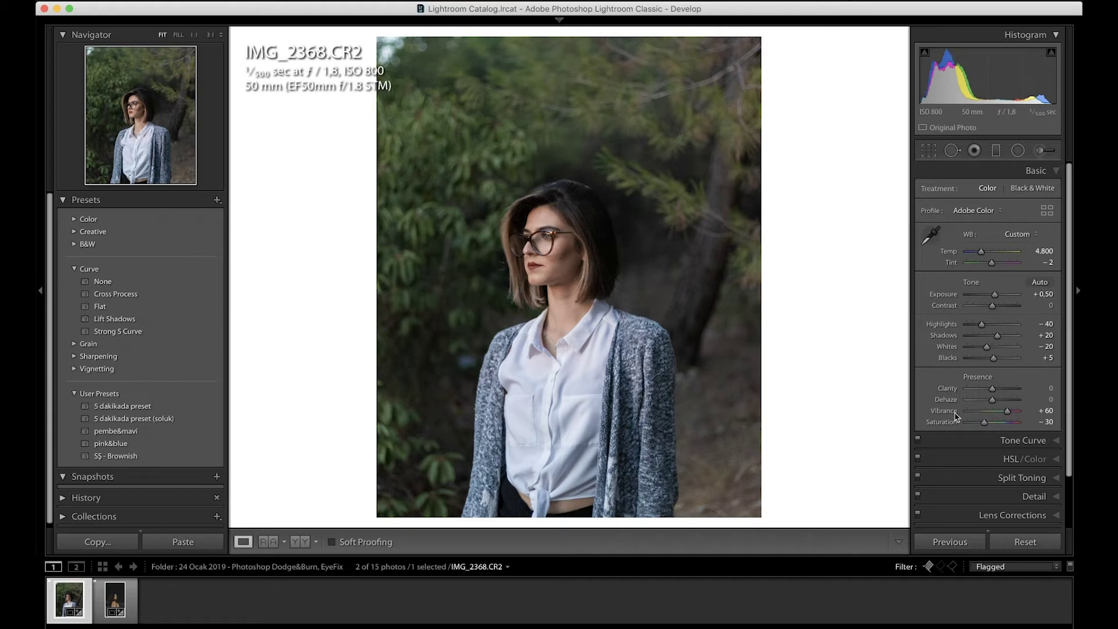
click(975, 172)
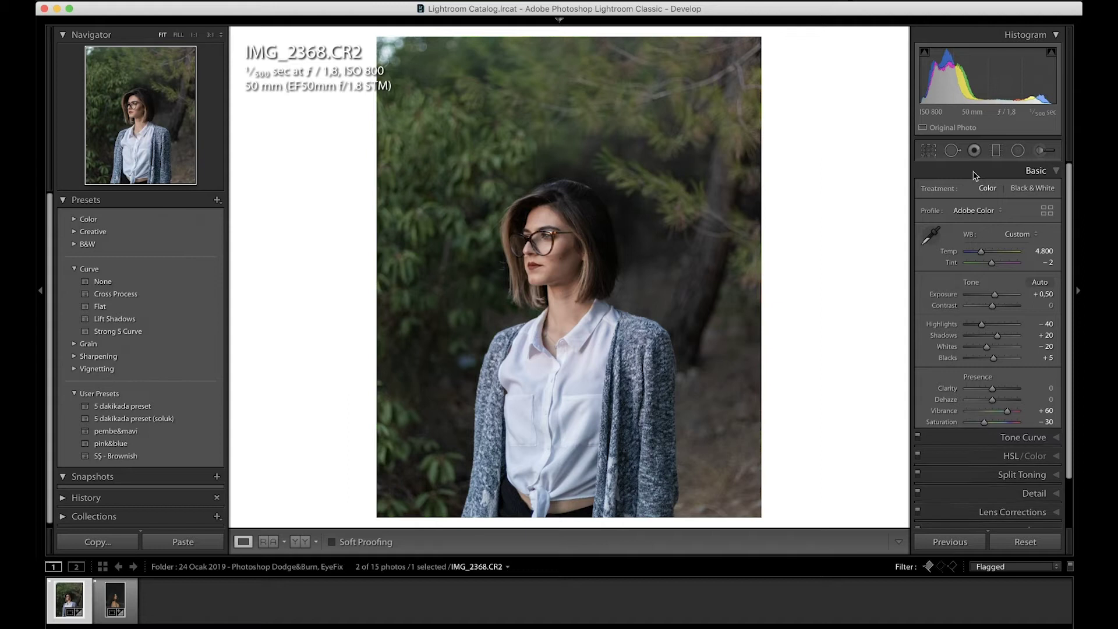
click(952, 189)
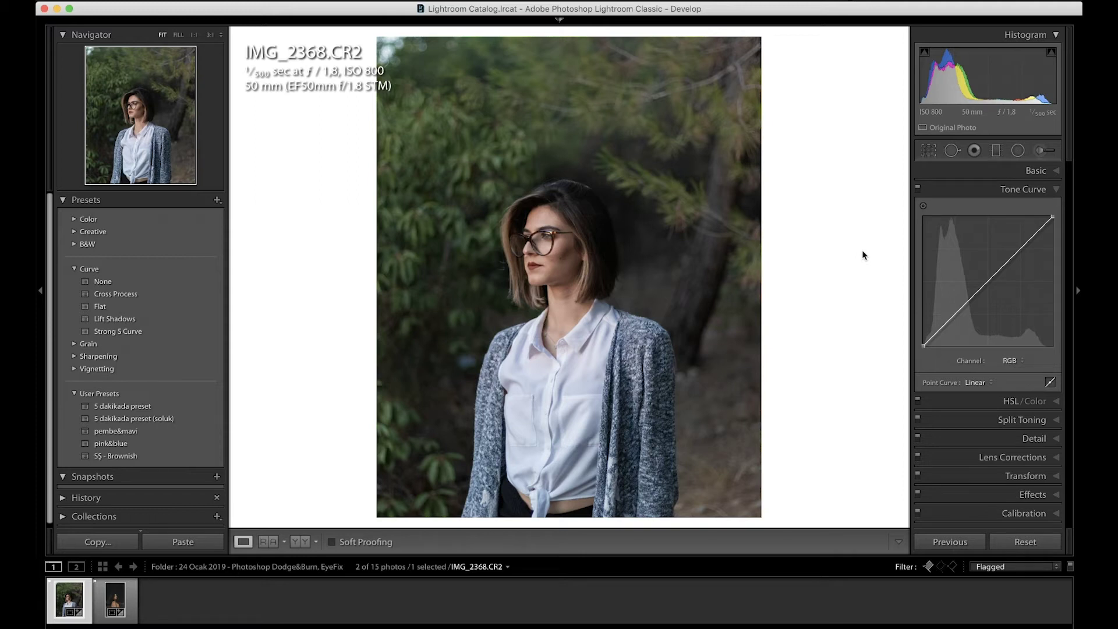
Add upper, midtone and shadow points to the tone curve and lift the black point
click(1020, 250)
click(987, 282)
click(955, 315)
drag(923, 345, 912, 328)
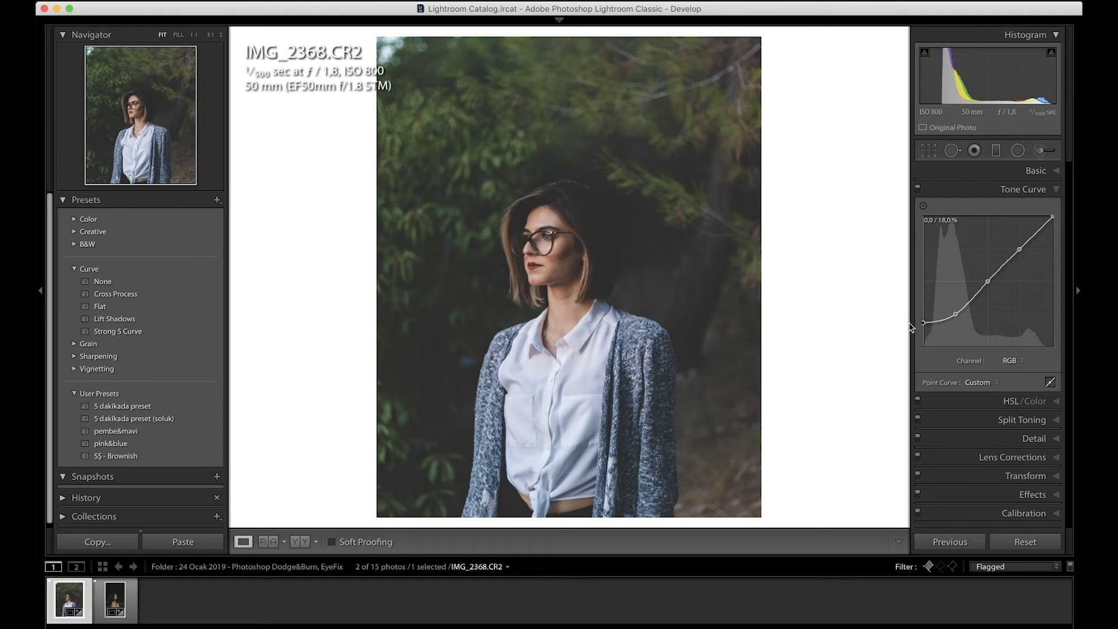
drag(912, 328, 908, 337)
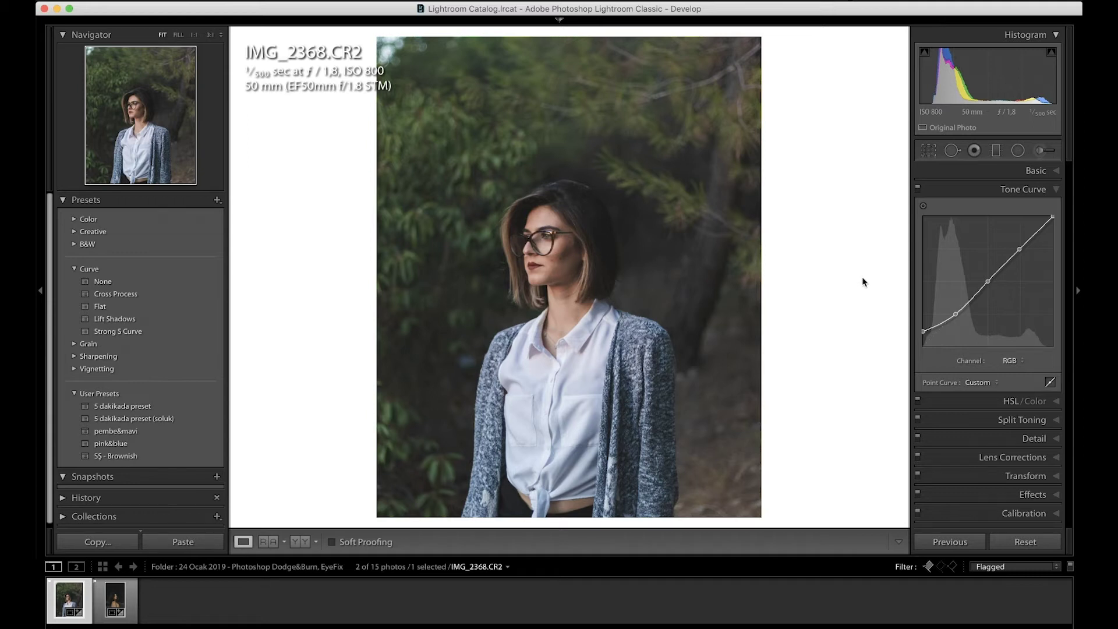
Shape the S-curve: deepen the shadow point, raise the upper point, lower the white point
mouse_move(956, 314)
drag(956, 315, 957, 319)
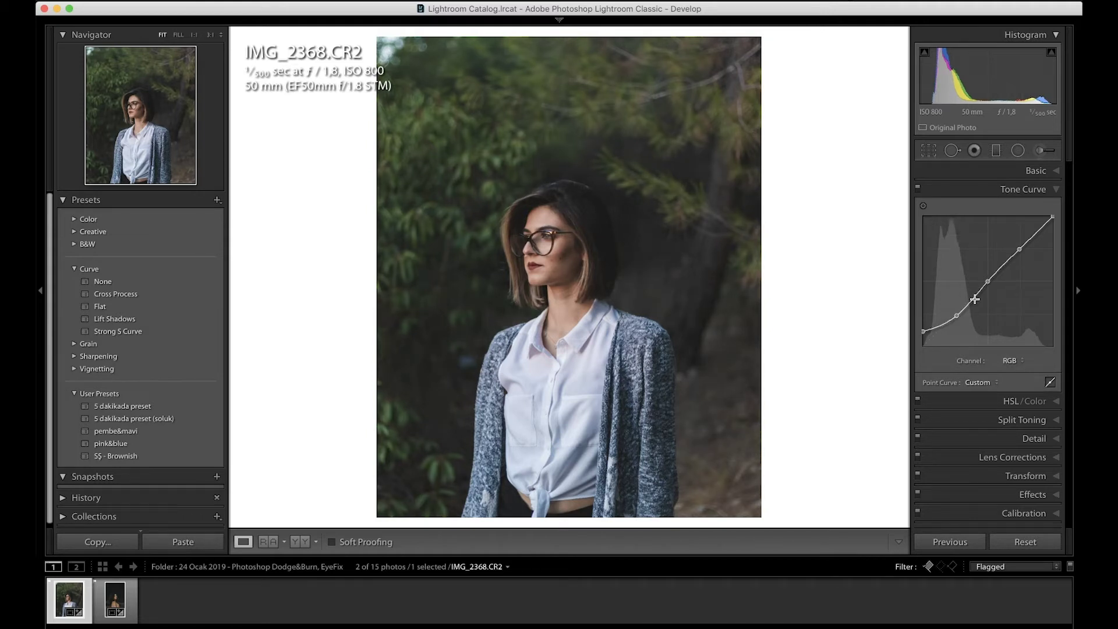
drag(1019, 250, 1017, 247)
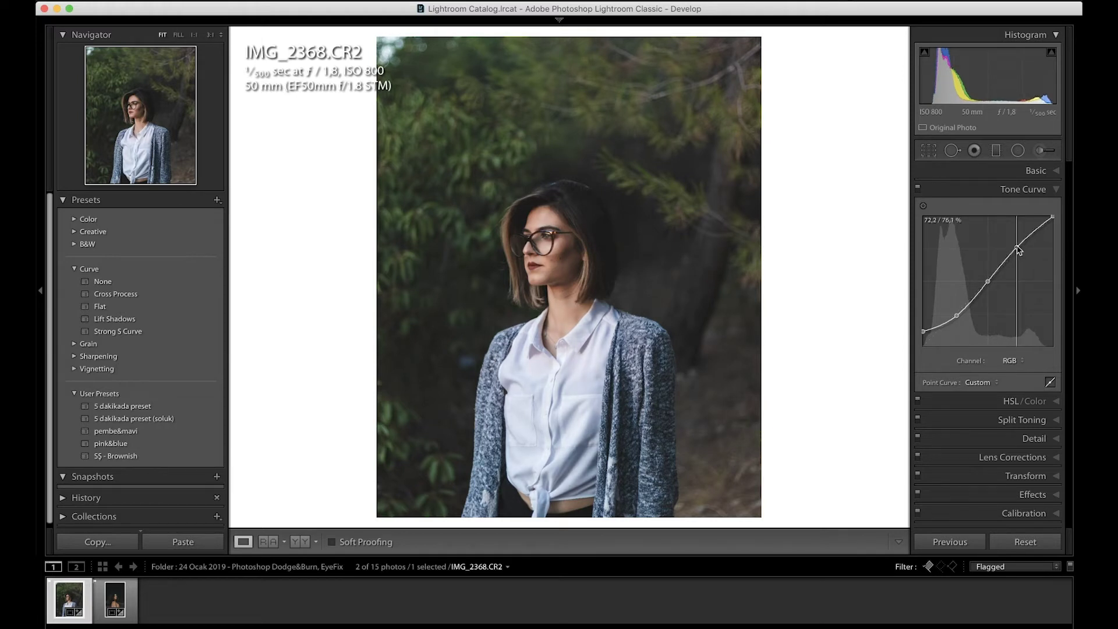
drag(1053, 216, 1056, 219)
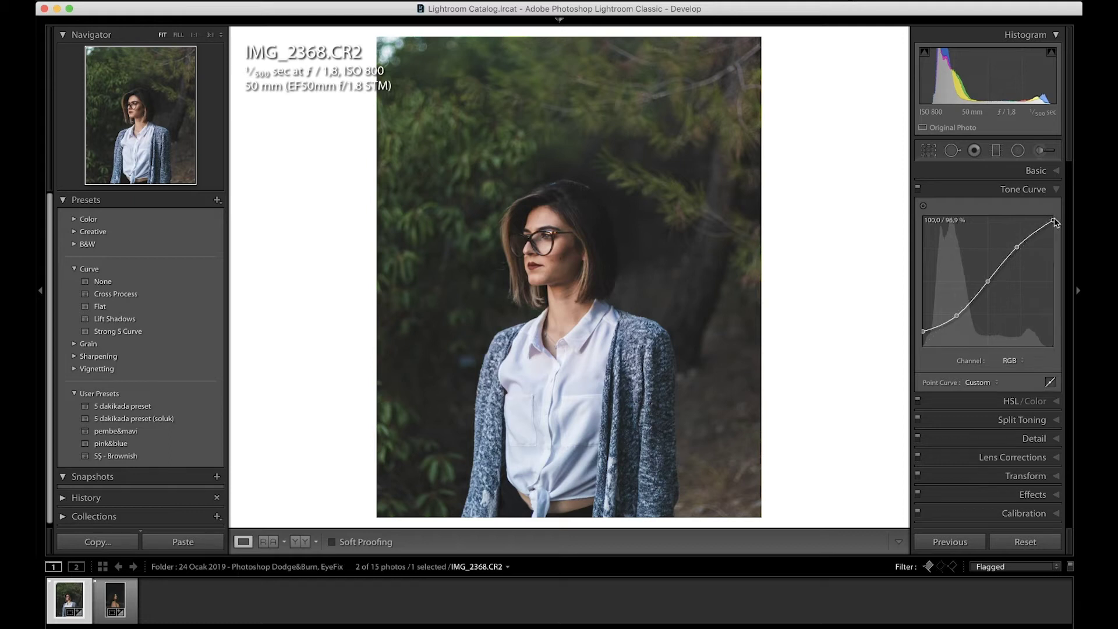
click(919, 190)
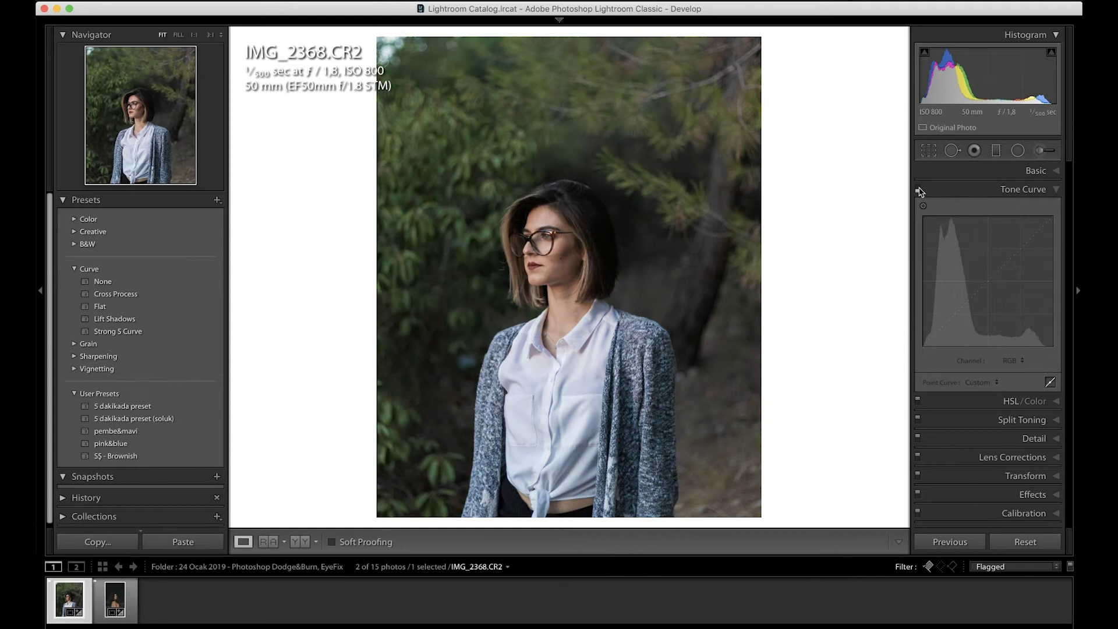
click(919, 189)
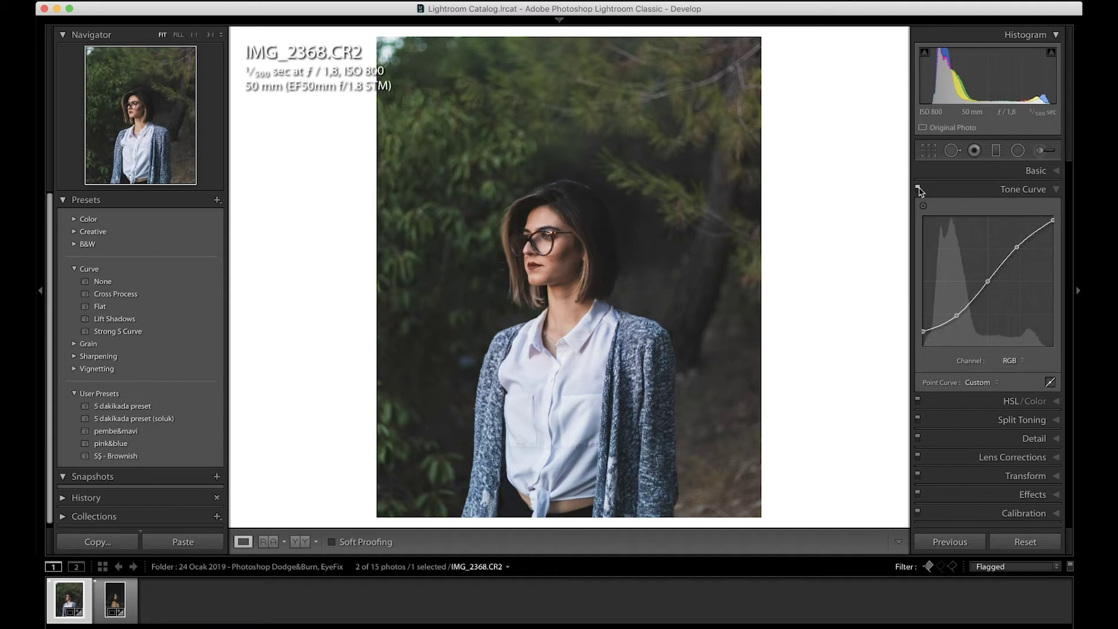
Add a low shadow point and slightly lower the black, upper, midtone and white points
drag(937, 328, 939, 330)
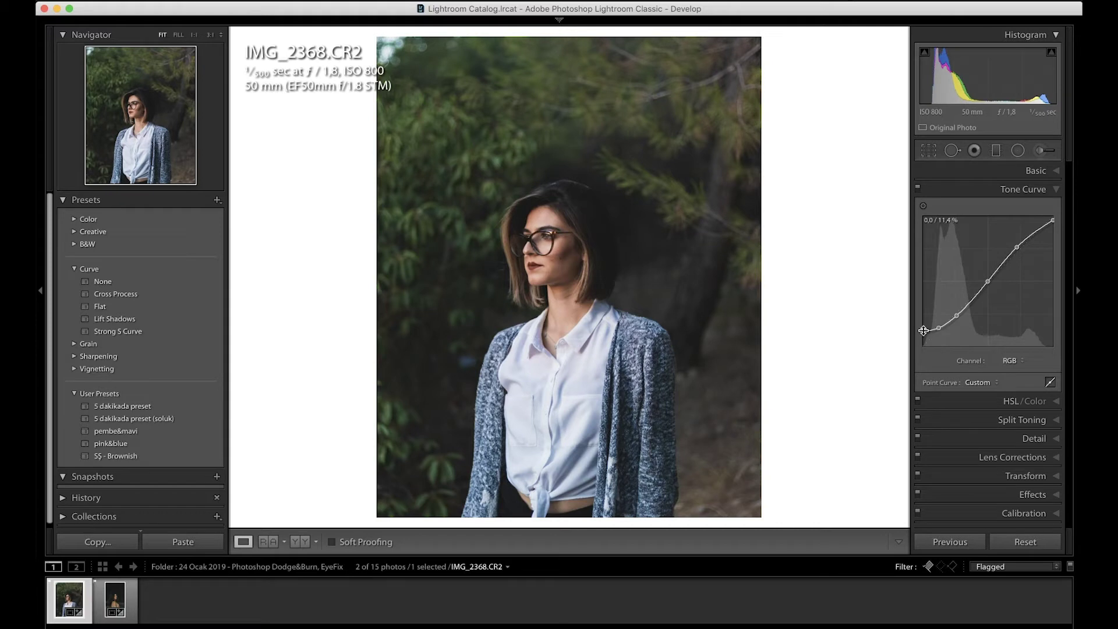
drag(923, 333, 922, 336)
drag(1018, 248, 1022, 255)
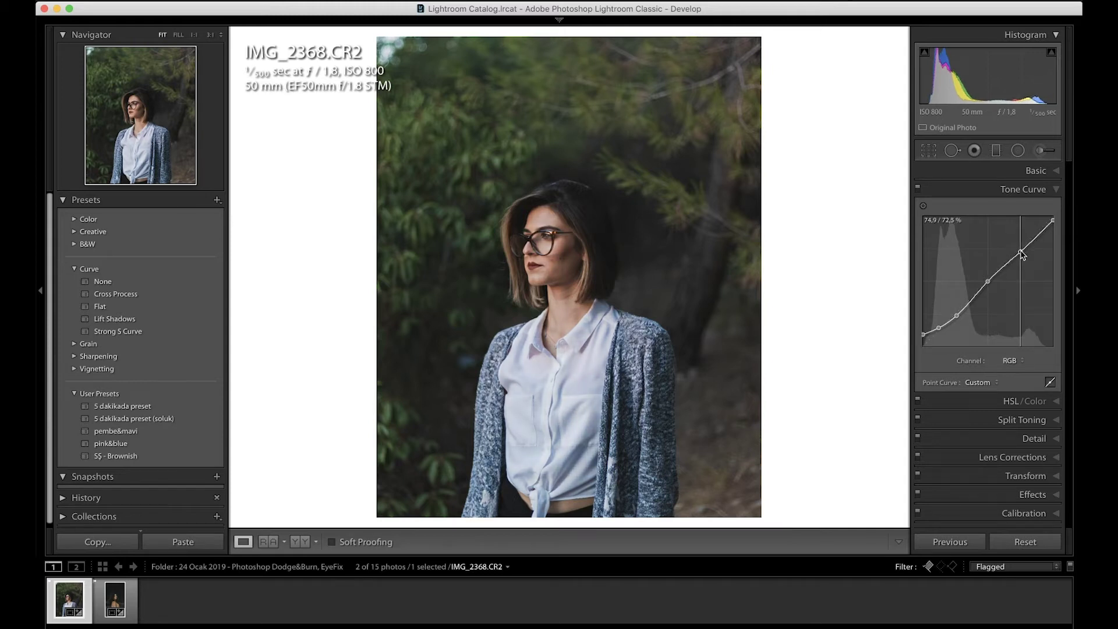
drag(989, 282, 989, 284)
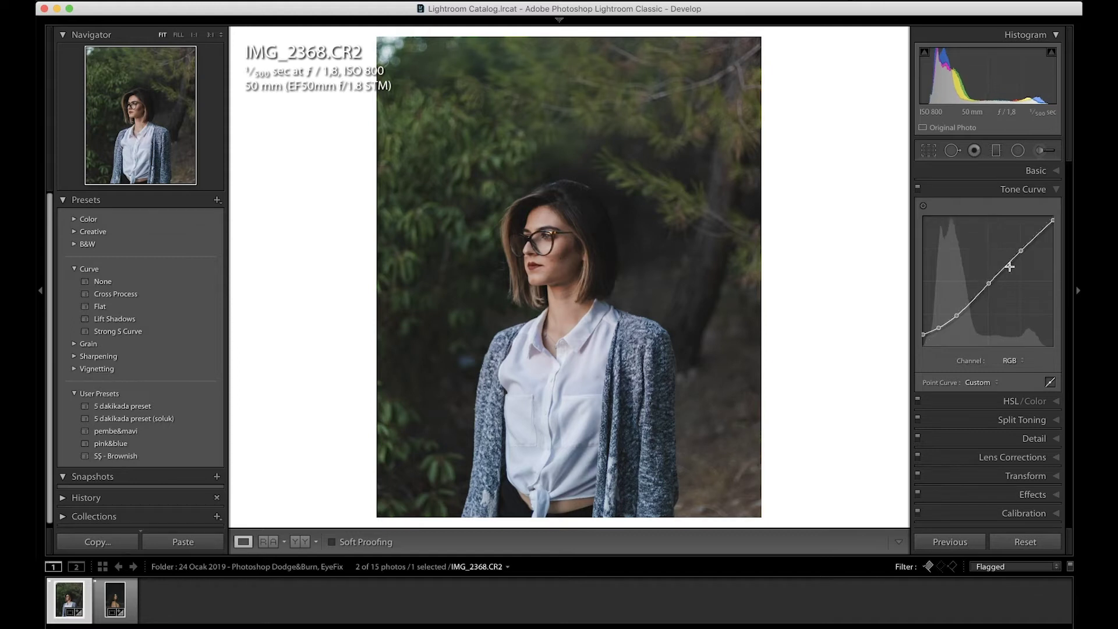
drag(1054, 222, 1055, 225)
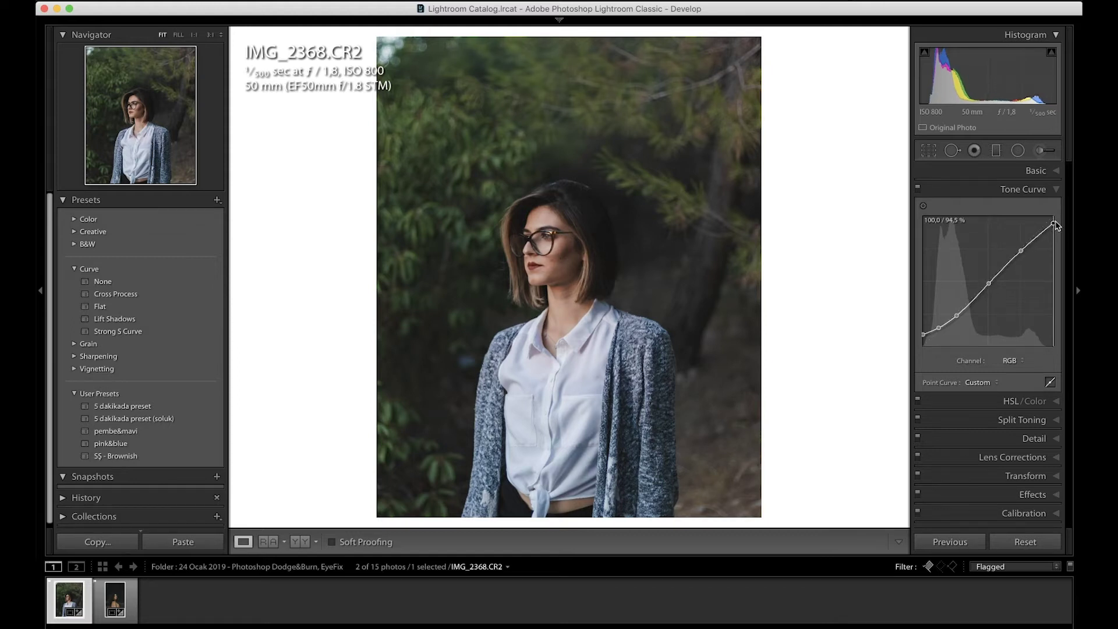
Toggle the tone curve off and on repeatedly to compare, leaving it on
click(919, 190)
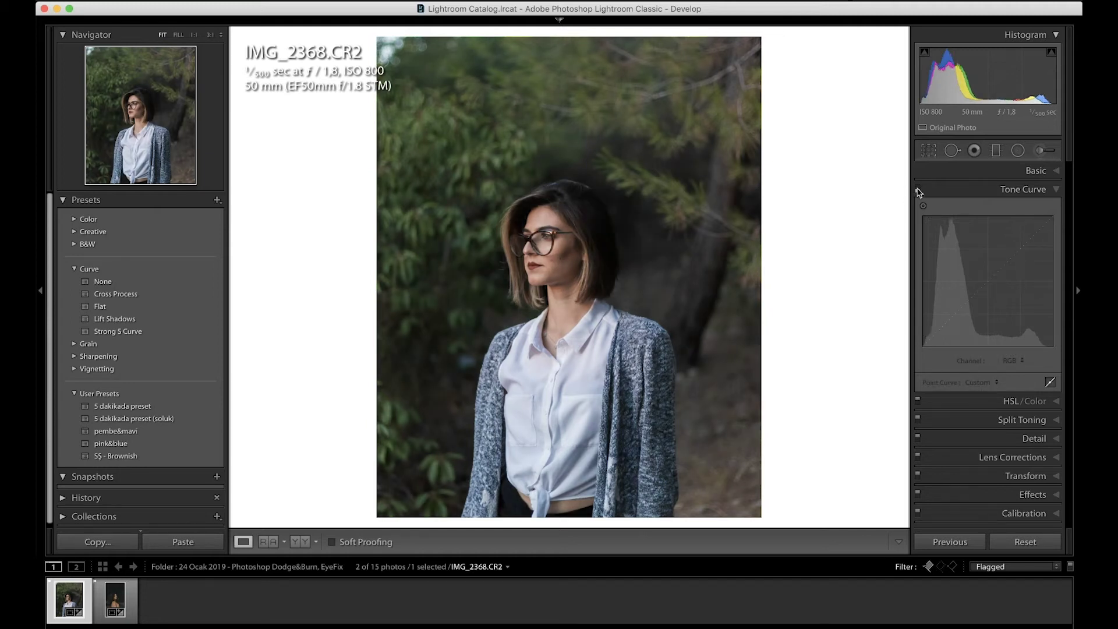
click(918, 189)
click(918, 190)
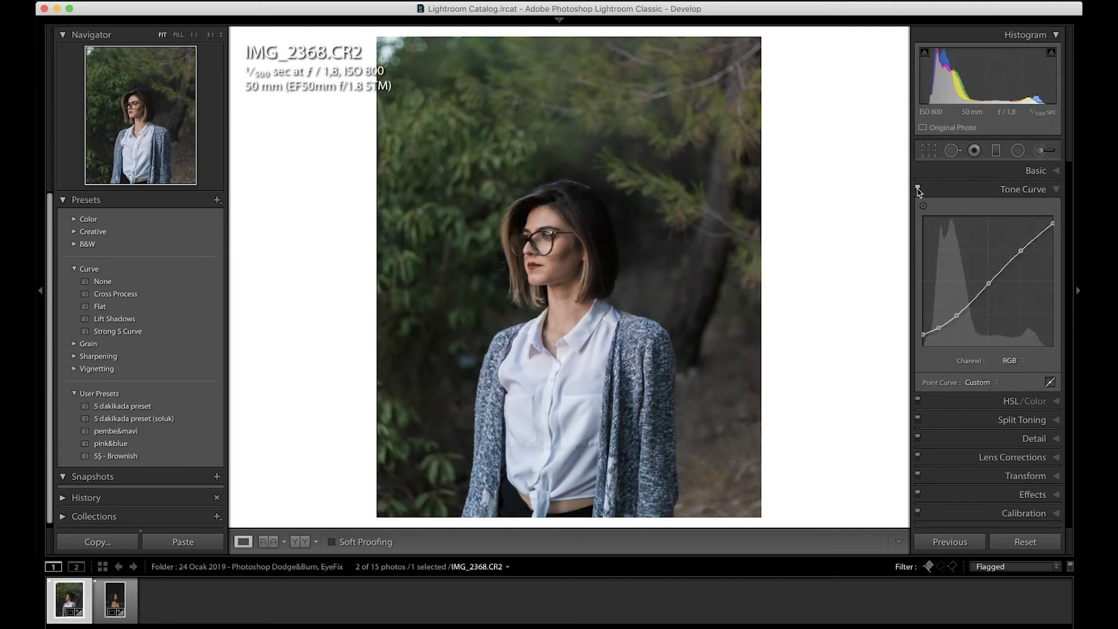
click(918, 189)
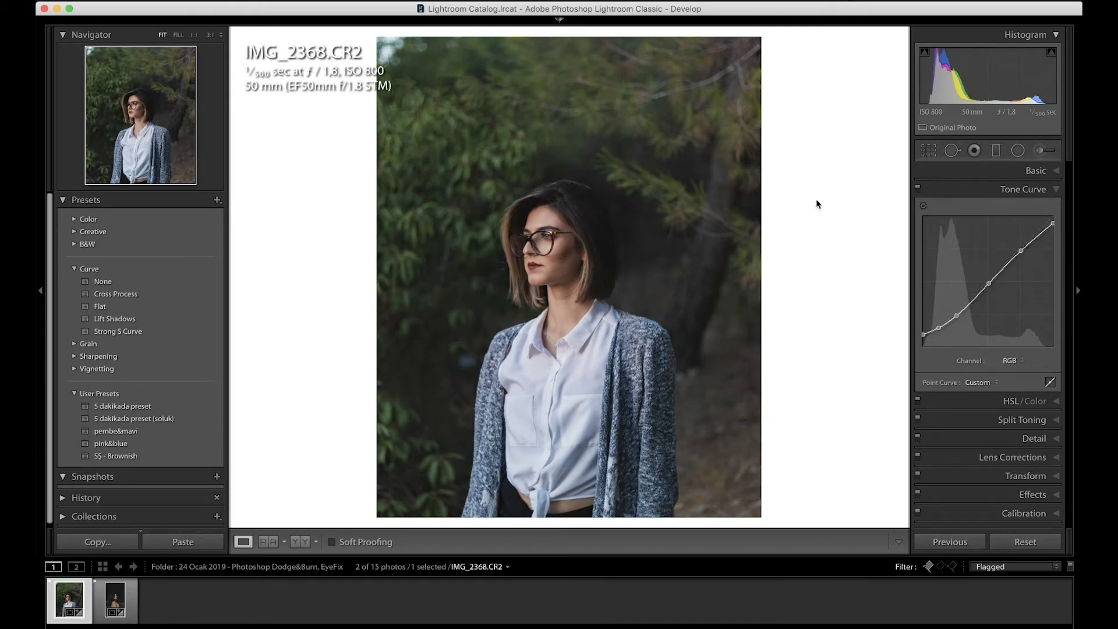
click(918, 189)
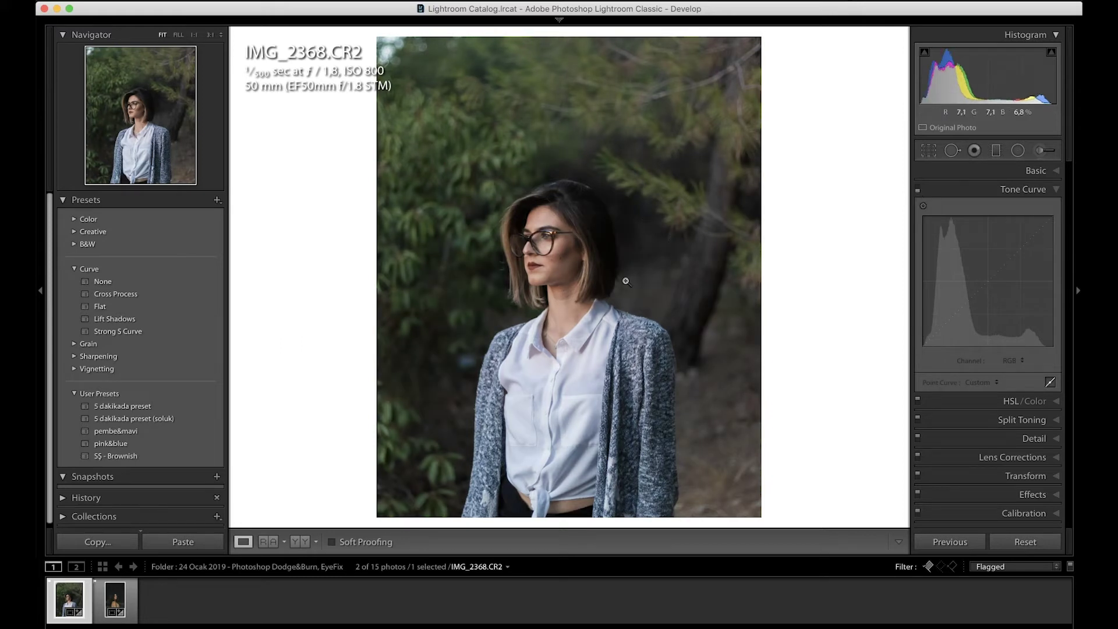
click(918, 189)
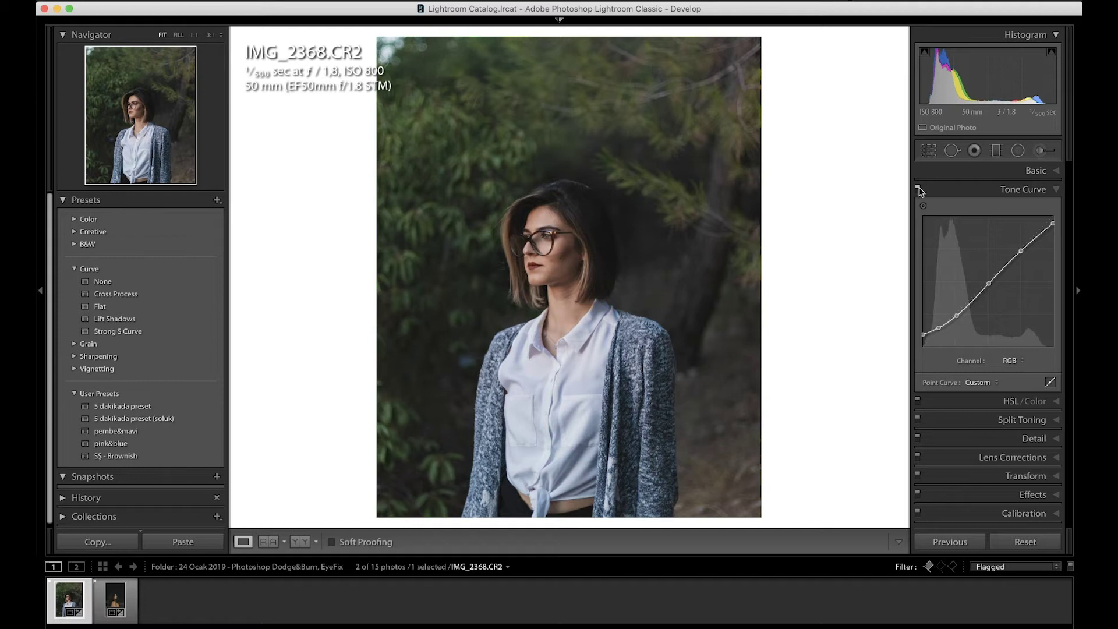
click(918, 189)
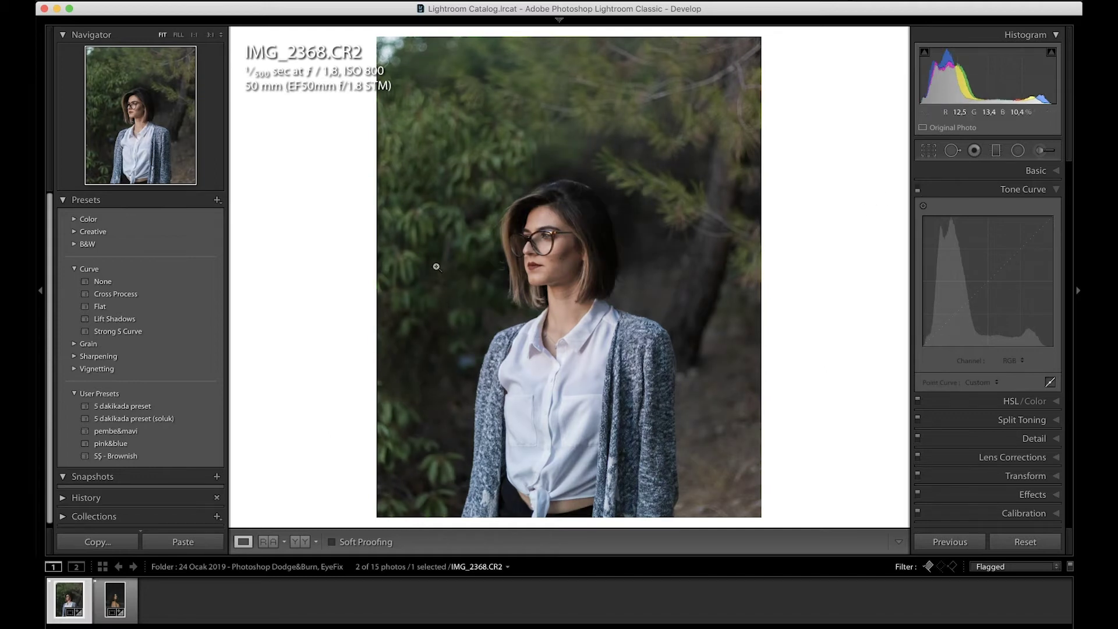
click(923, 191)
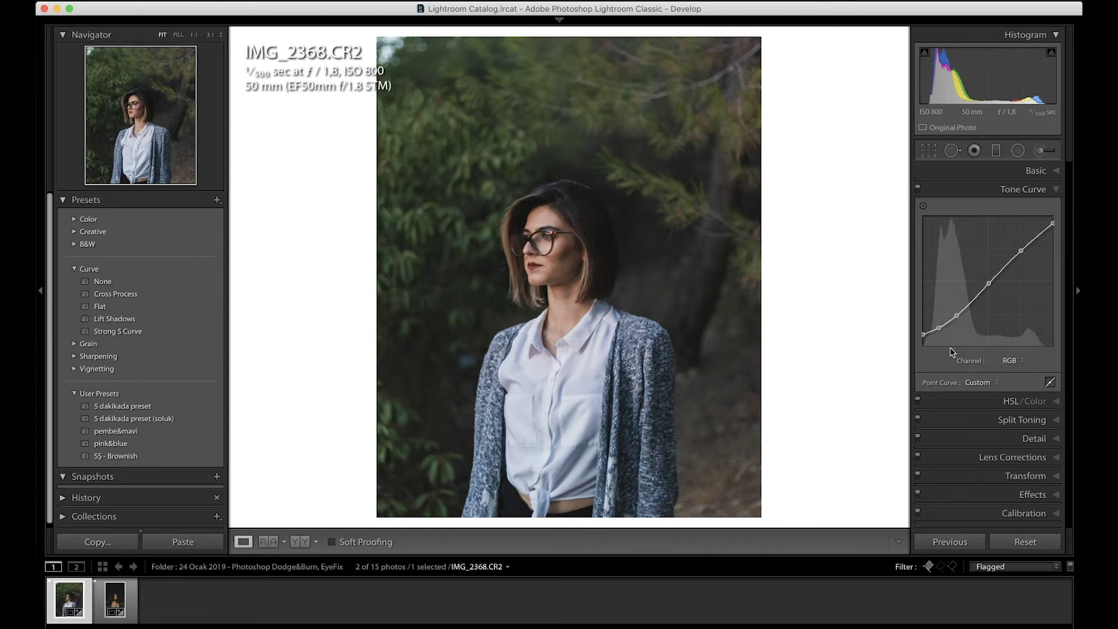
Nudge the tone curve's shadow point slightly lower and compare with the curve off and on
mouse_move(956, 316)
drag(956, 316, 958, 320)
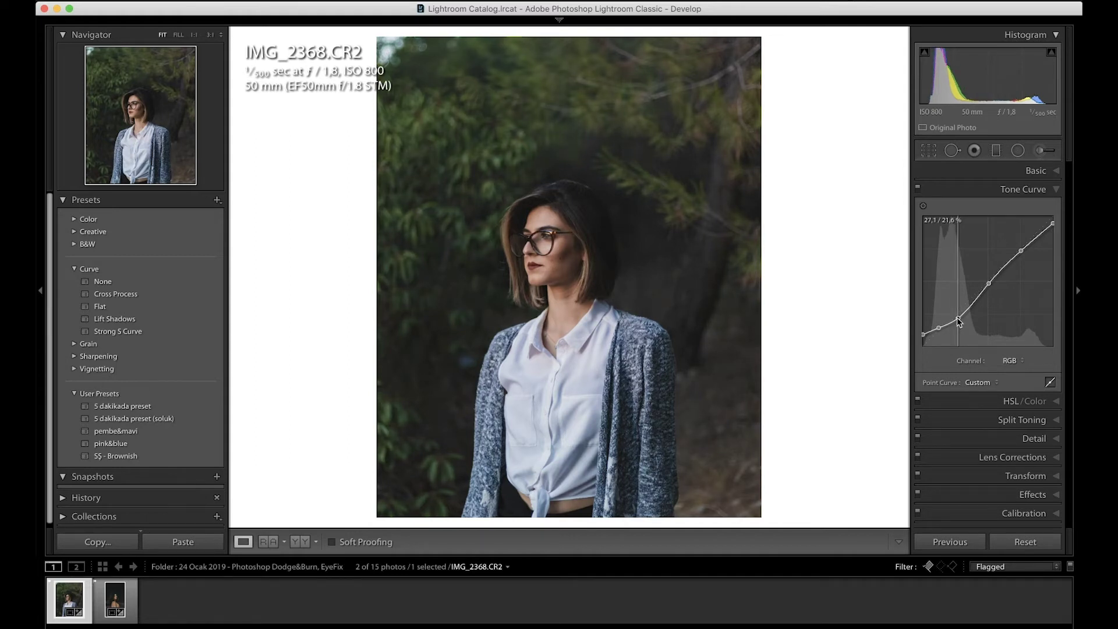
drag(959, 320, 952, 313)
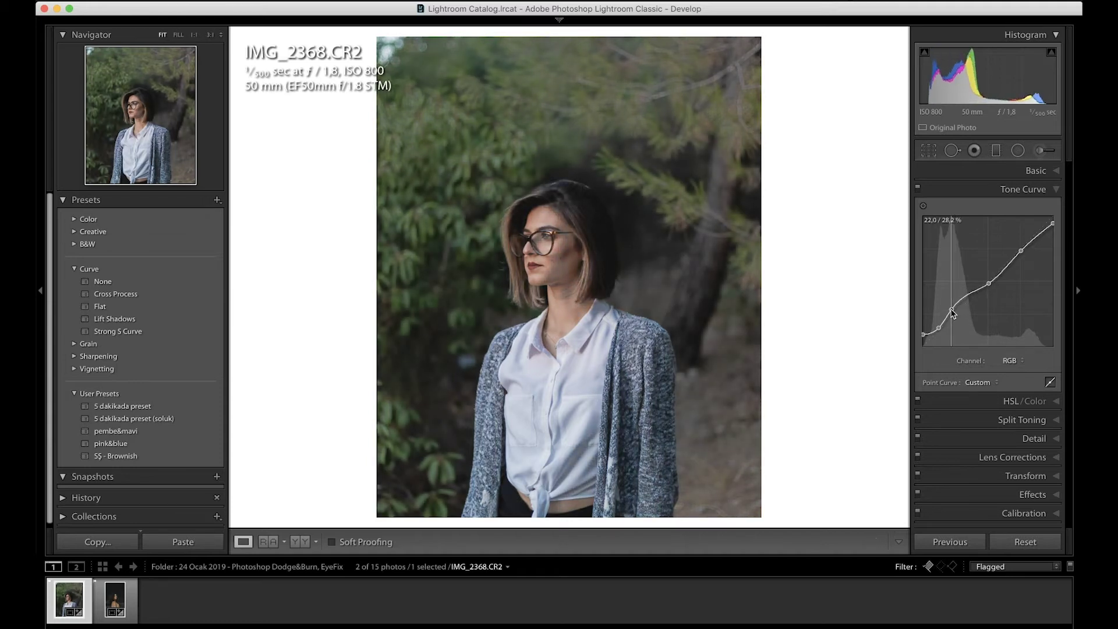
drag(952, 313, 956, 320)
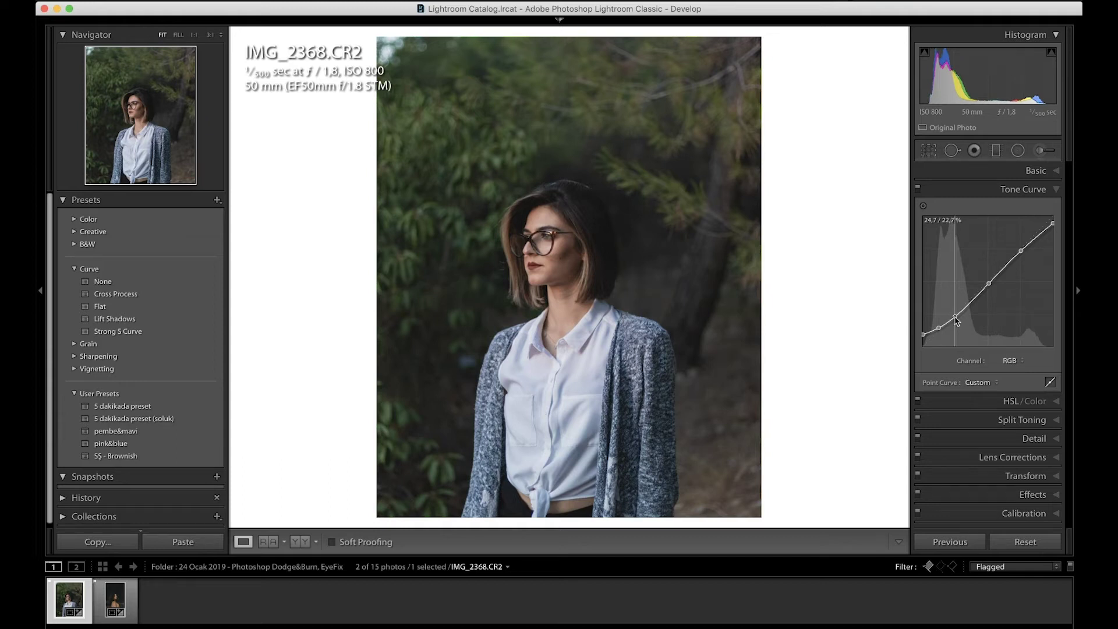
drag(956, 319, 954, 317)
click(918, 189)
click(918, 189)
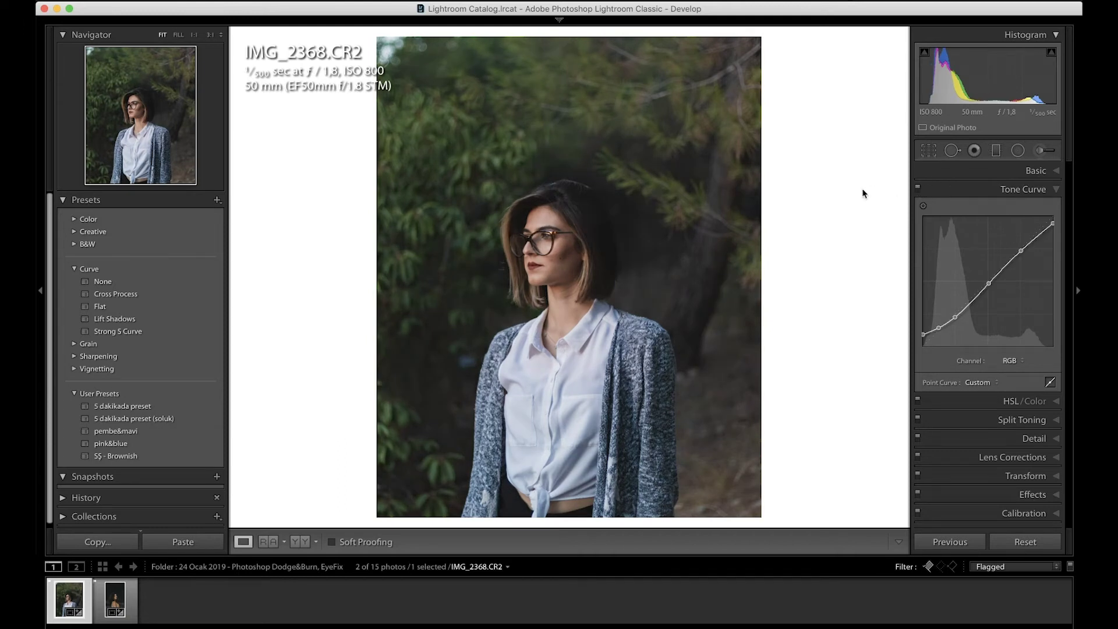
Browse the Split Toning, HSL, Lens Corrections and Detail panels, opening and closing each
click(984, 420)
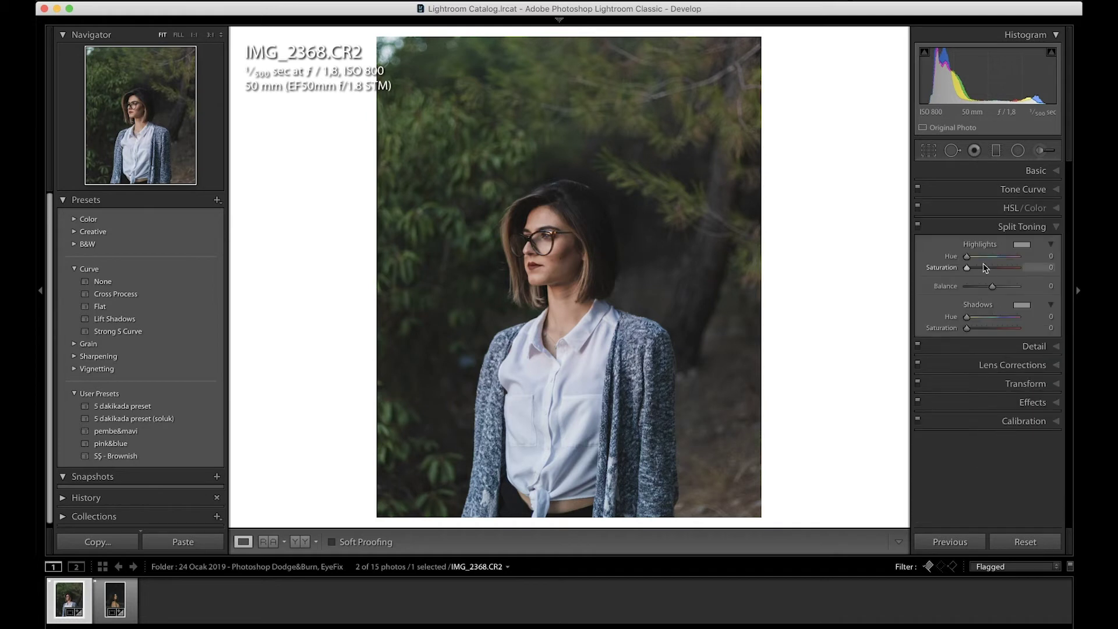
click(972, 208)
click(980, 175)
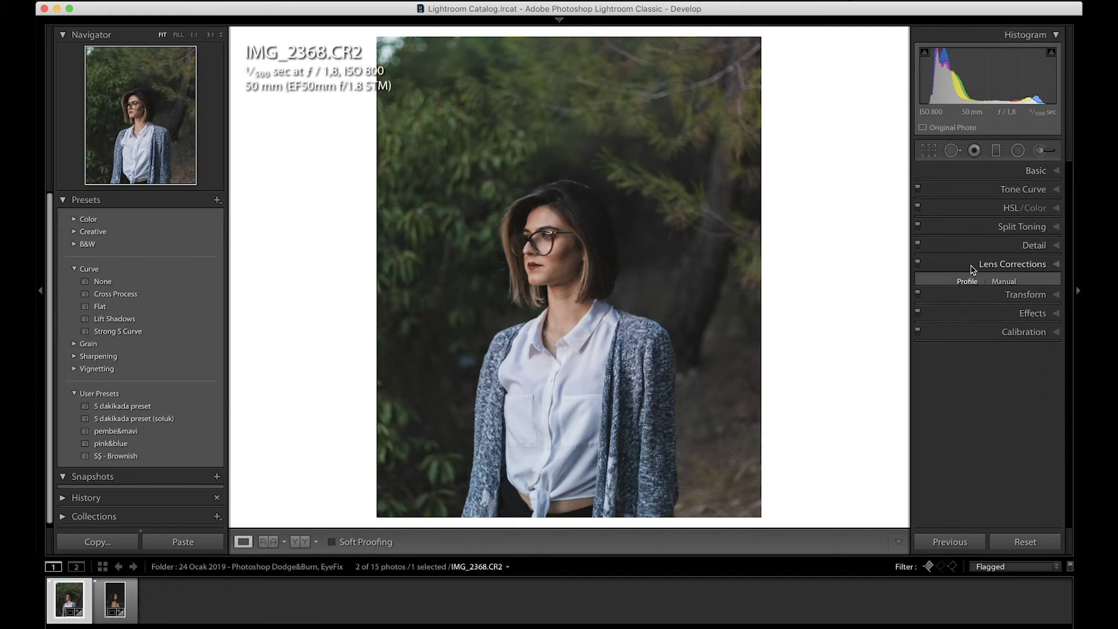
click(971, 269)
click(971, 245)
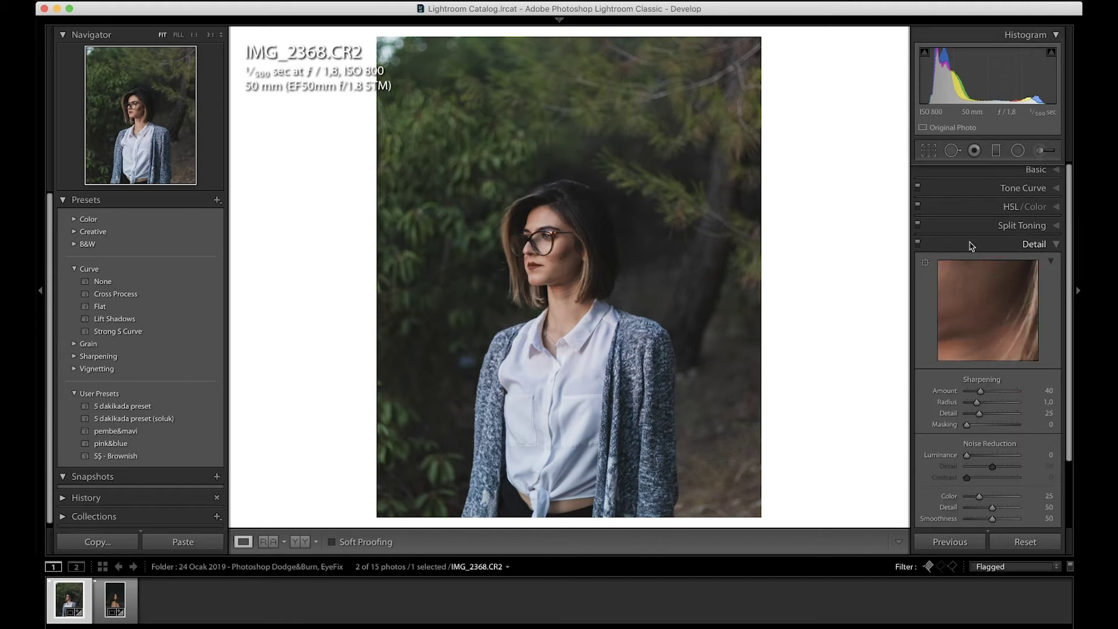
click(971, 245)
Turn on Solo Mode from the panel header's right-click menu
right_click(960, 174)
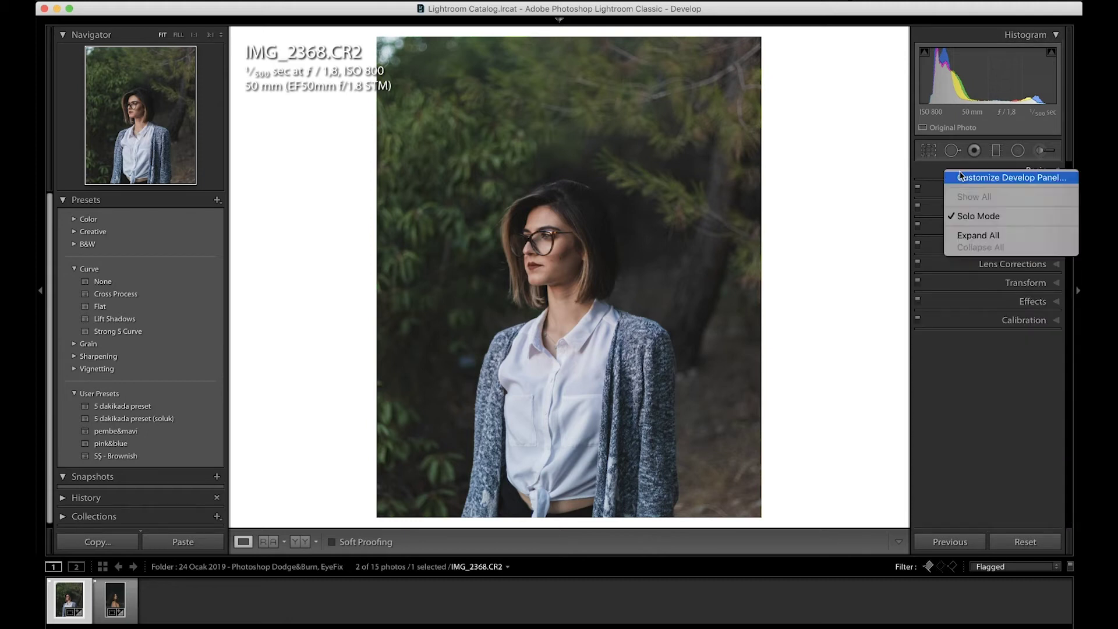
click(998, 218)
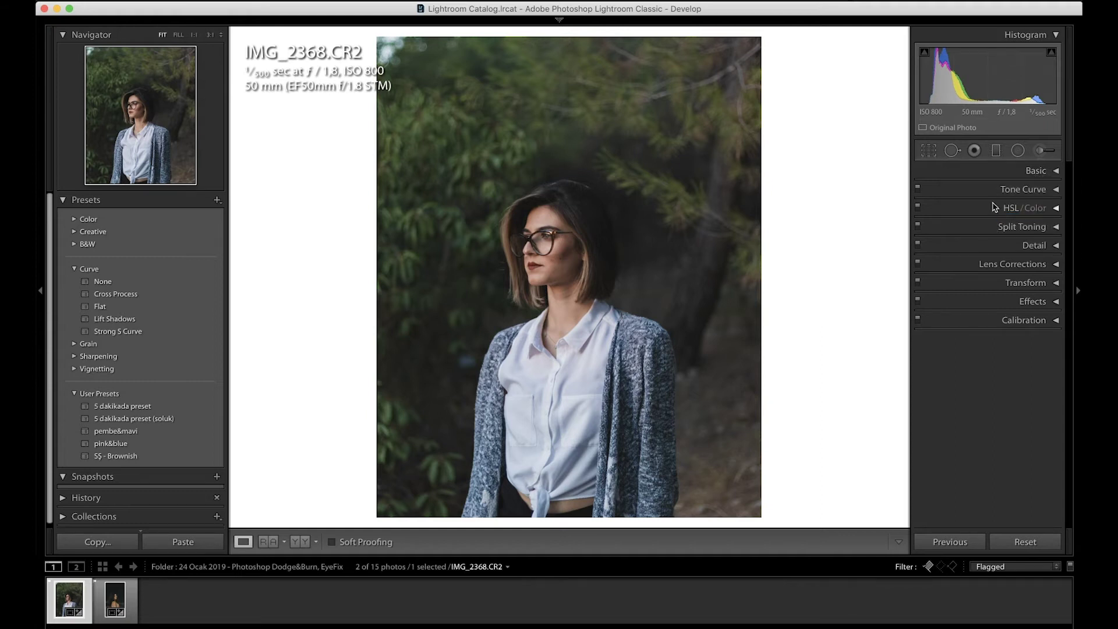
click(975, 191)
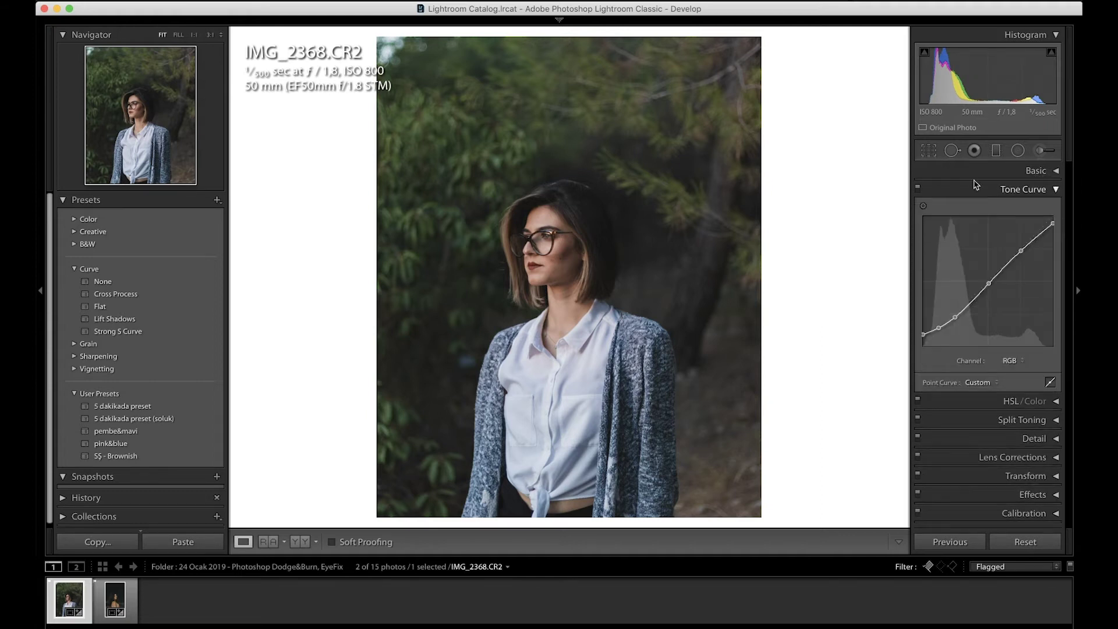
click(978, 173)
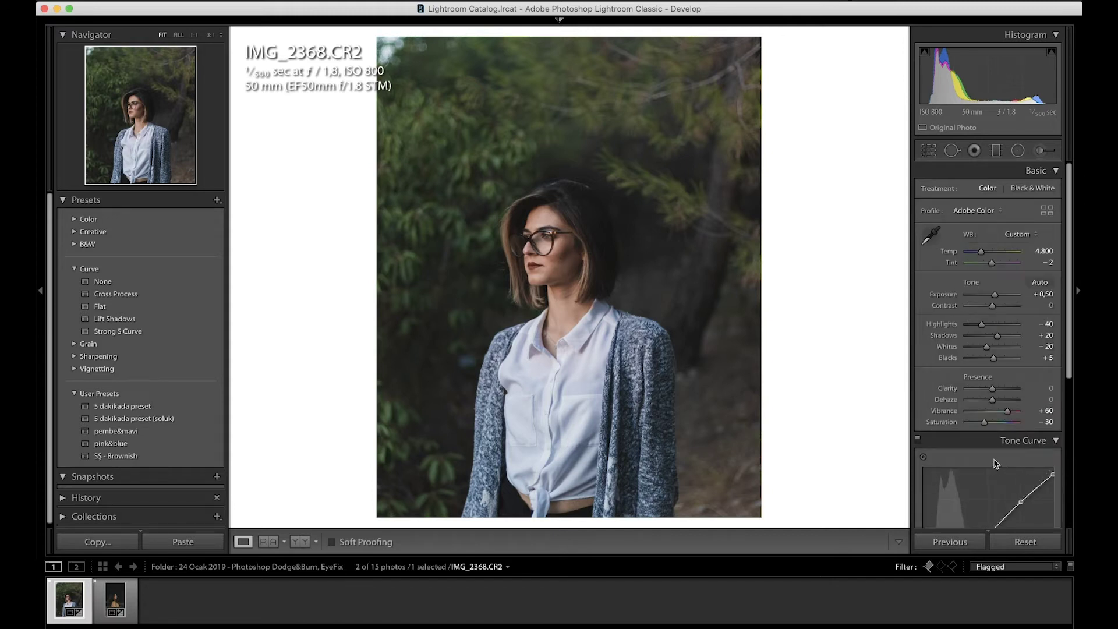
right_click(974, 177)
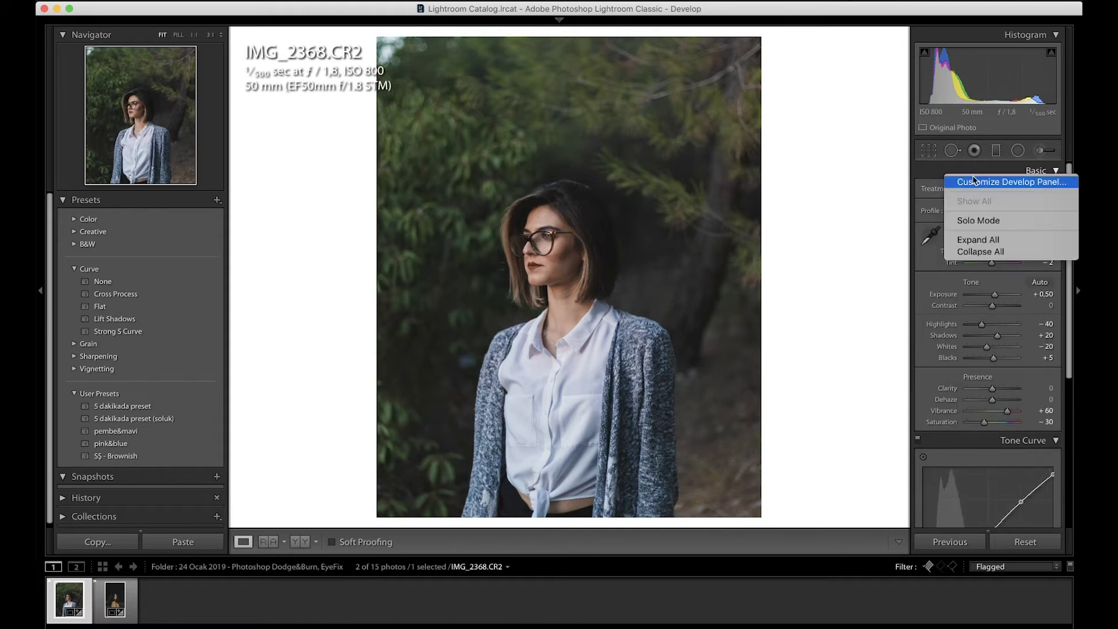
click(979, 220)
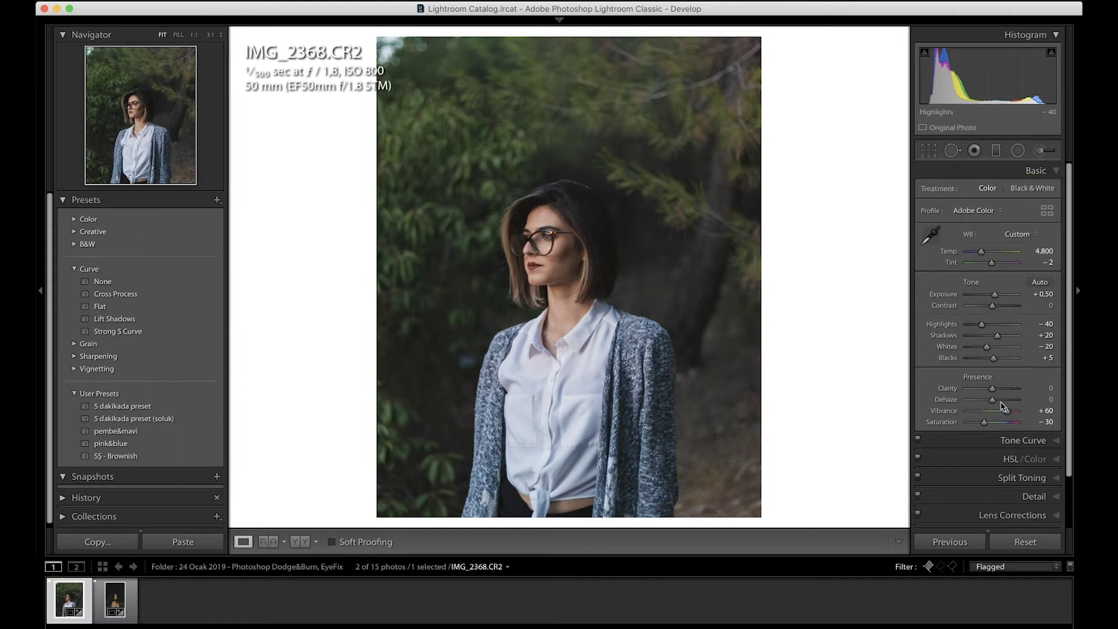
Expand the HSL/Color panel while the other panels collapse
click(990, 441)
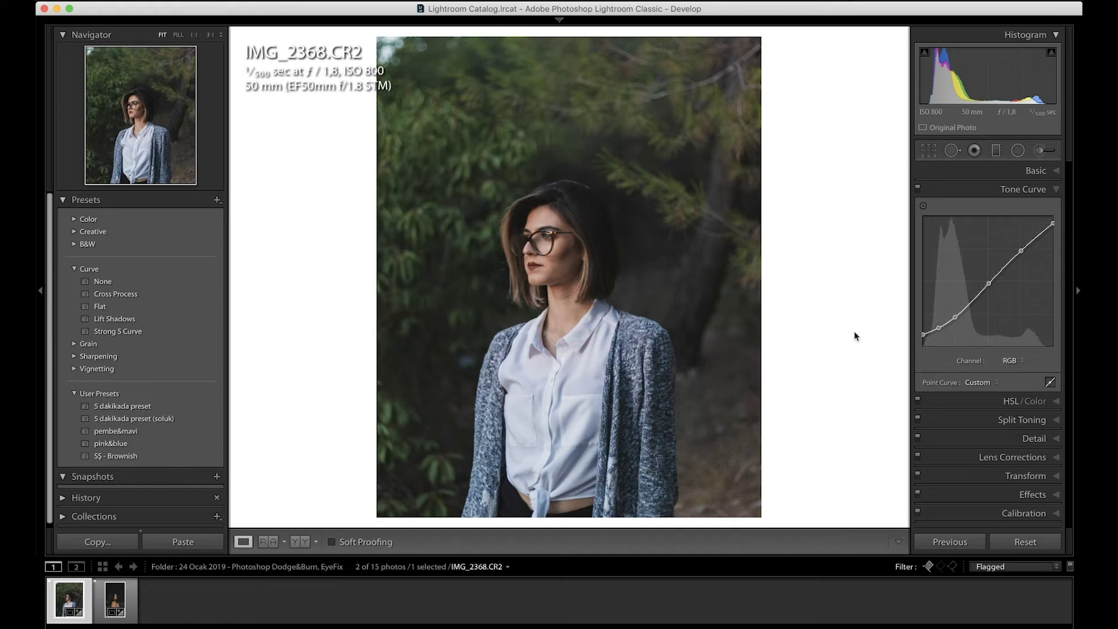
click(1023, 189)
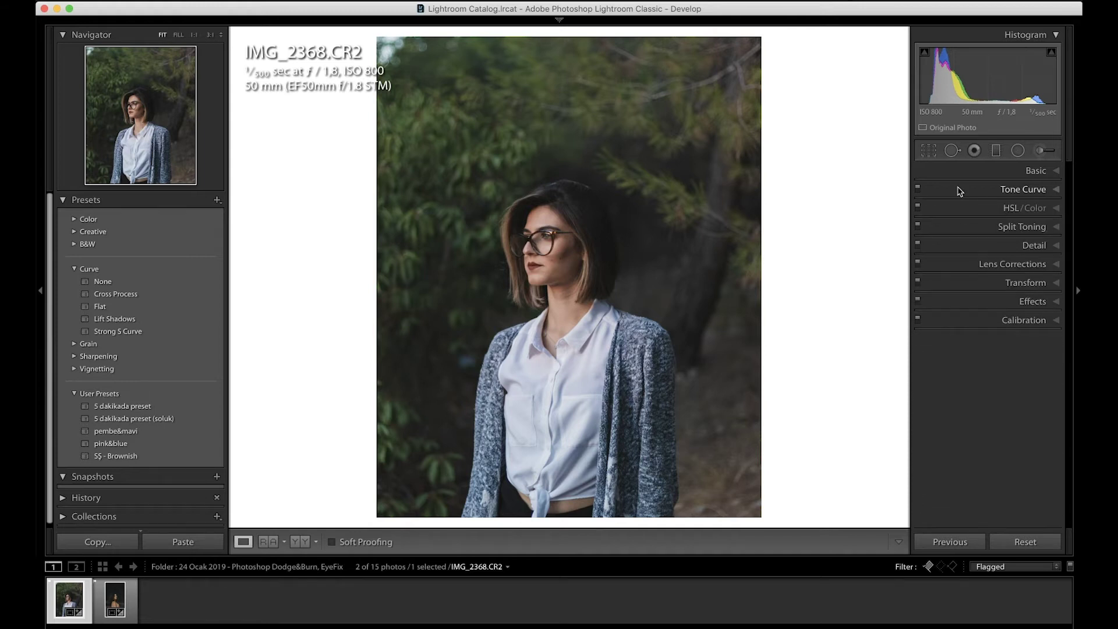
click(964, 208)
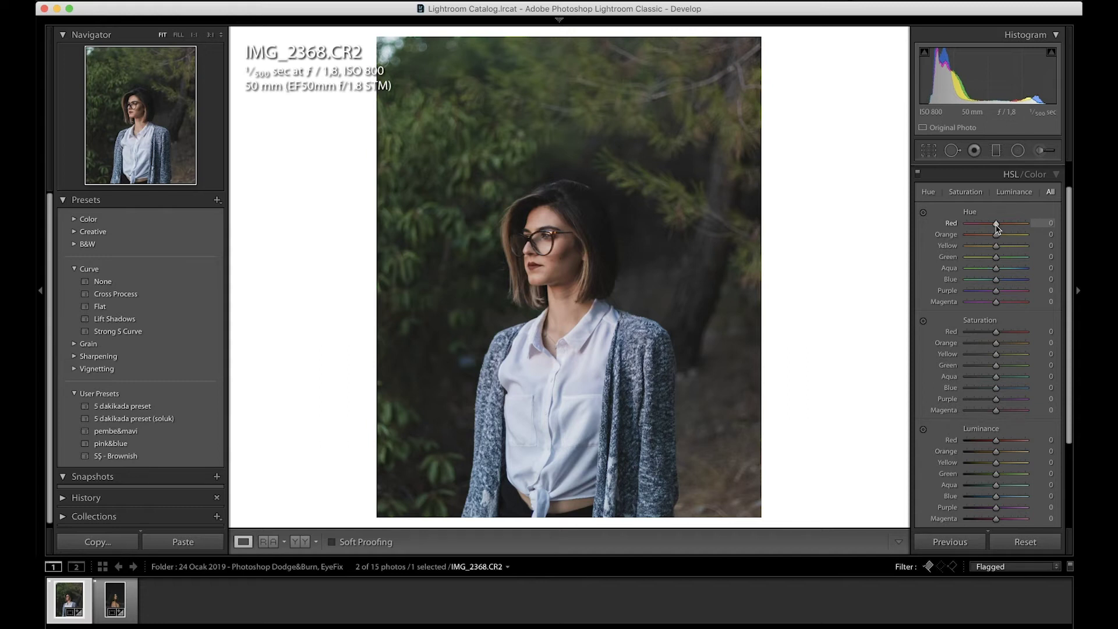
drag(997, 237, 1047, 238)
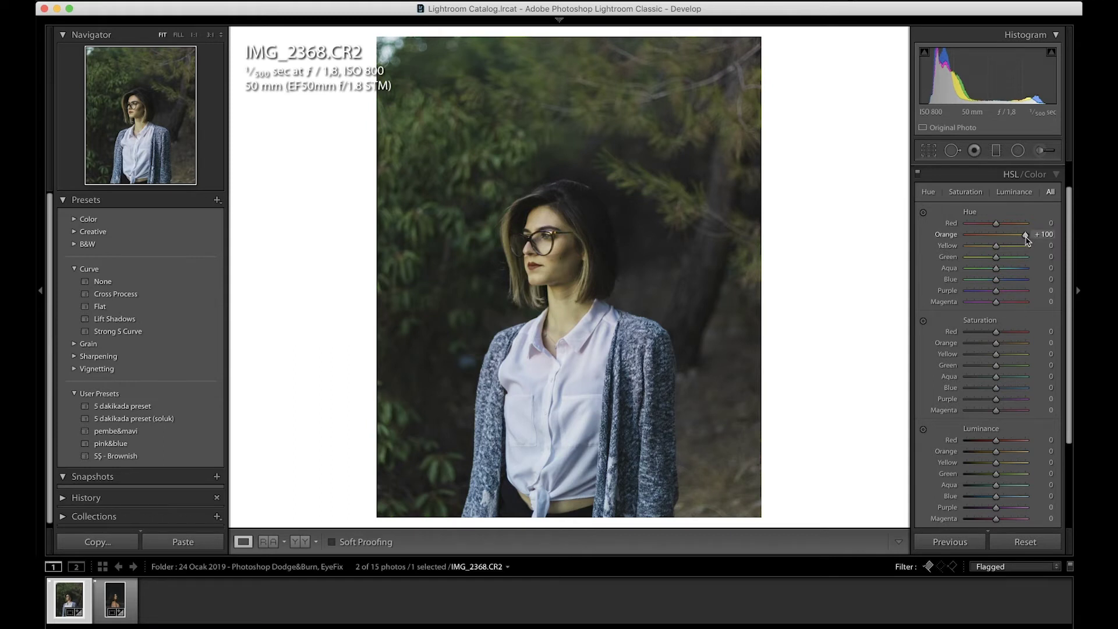
double_click(1026, 236)
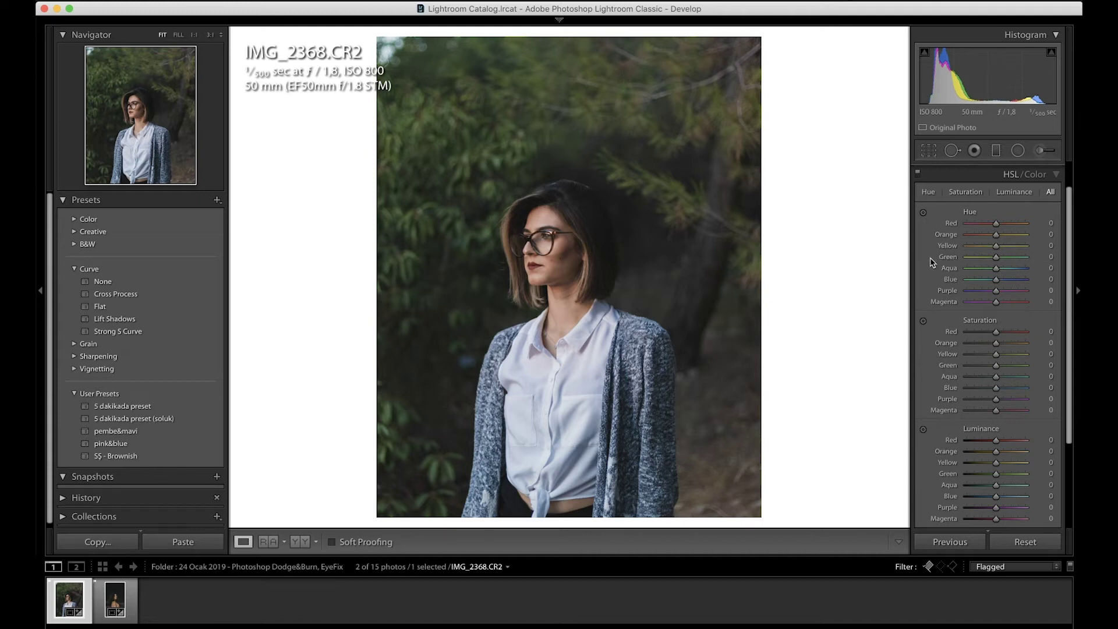
drag(996, 257, 1059, 264)
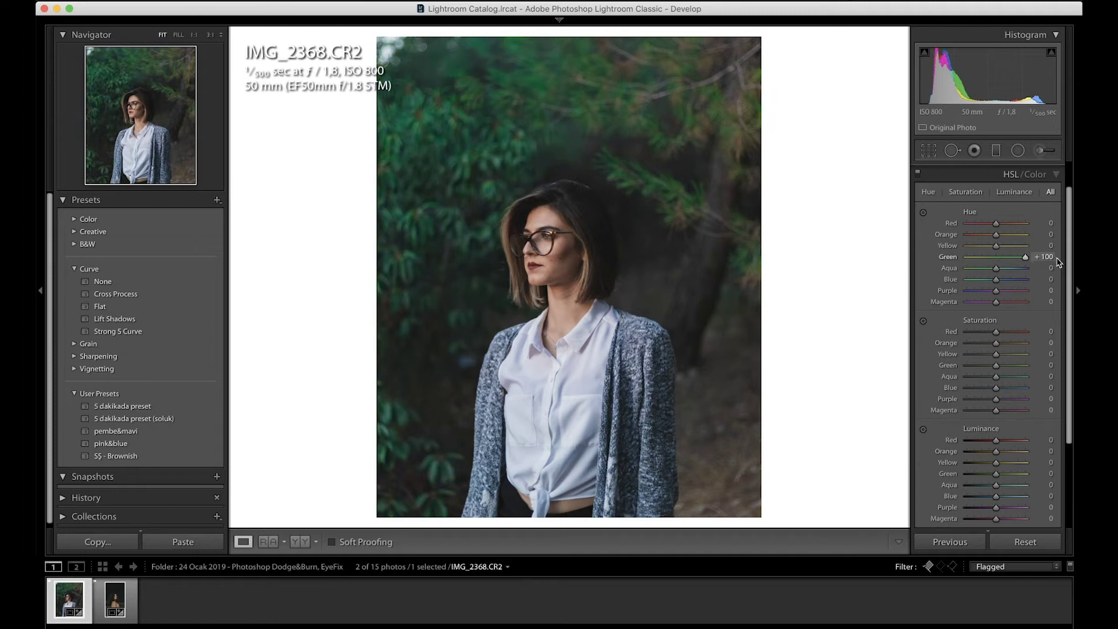
drag(1058, 263, 942, 264)
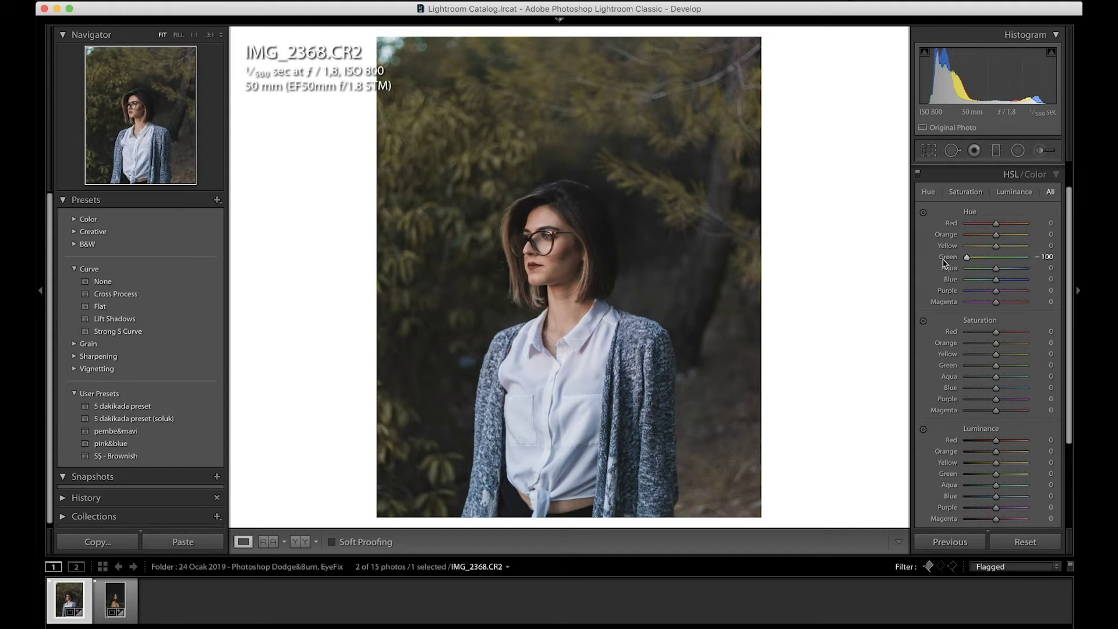
double_click(948, 261)
drag(996, 343, 936, 353)
double_click(949, 345)
drag(996, 367, 912, 375)
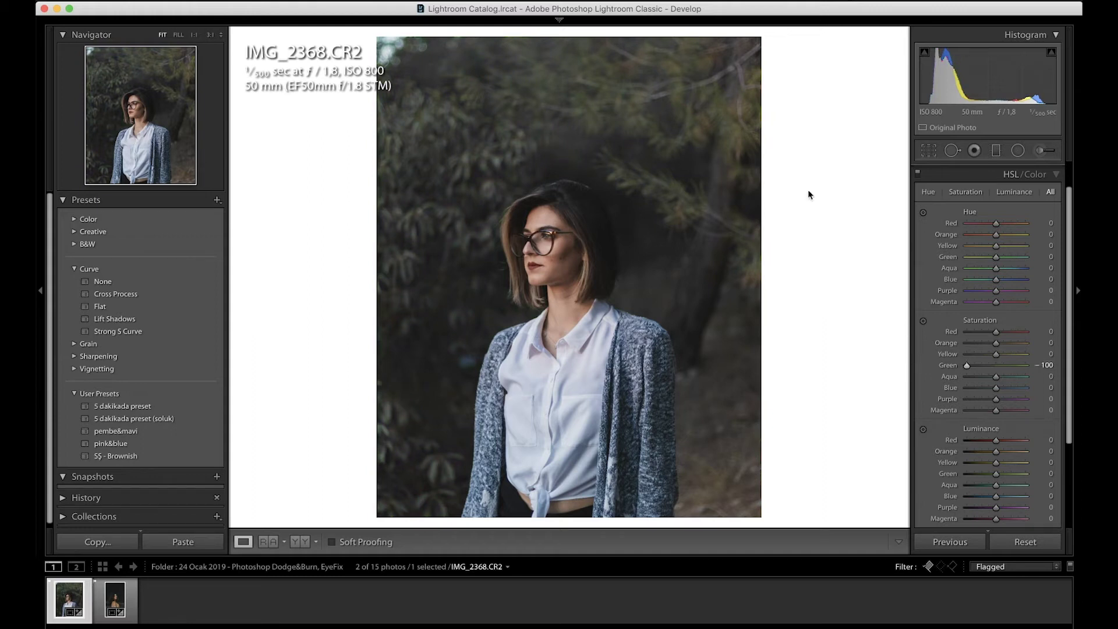
double_click(947, 365)
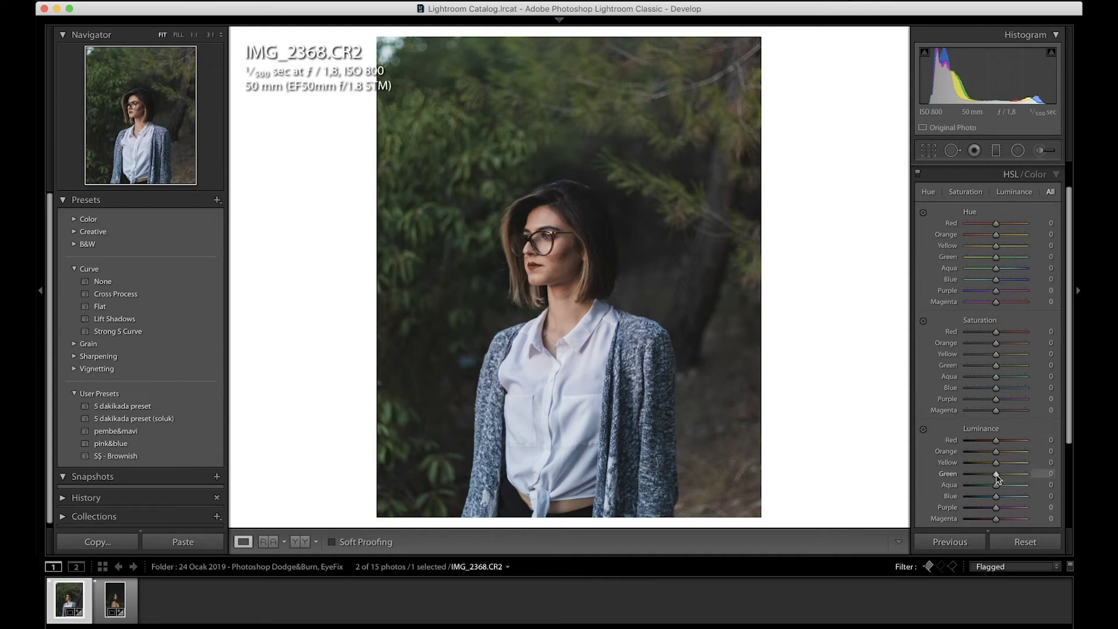
drag(997, 477, 930, 481)
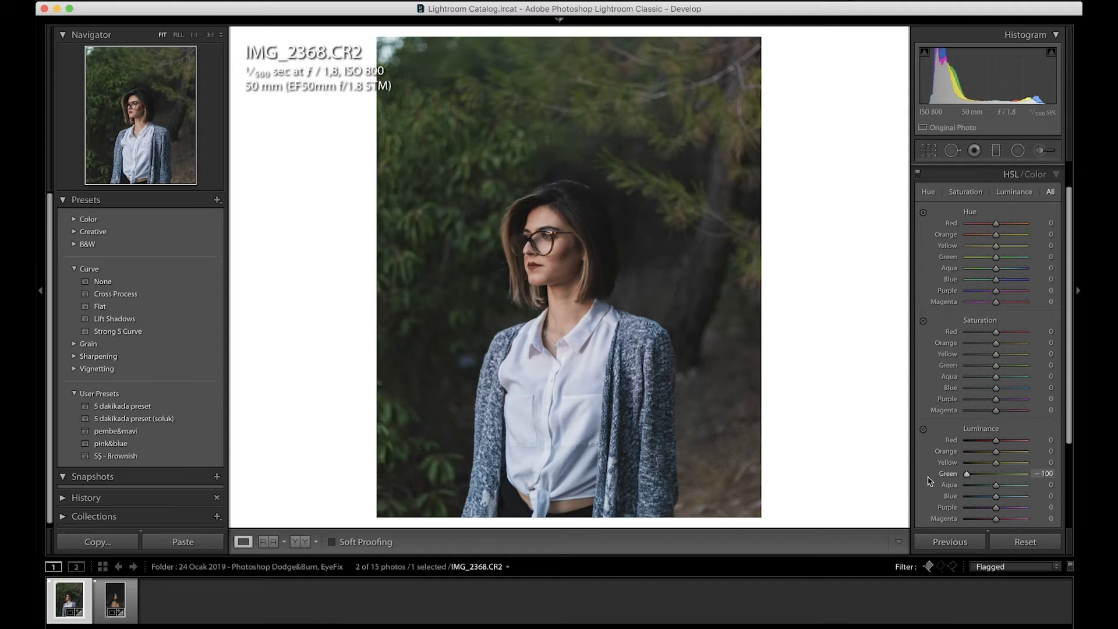
drag(930, 481, 1080, 481)
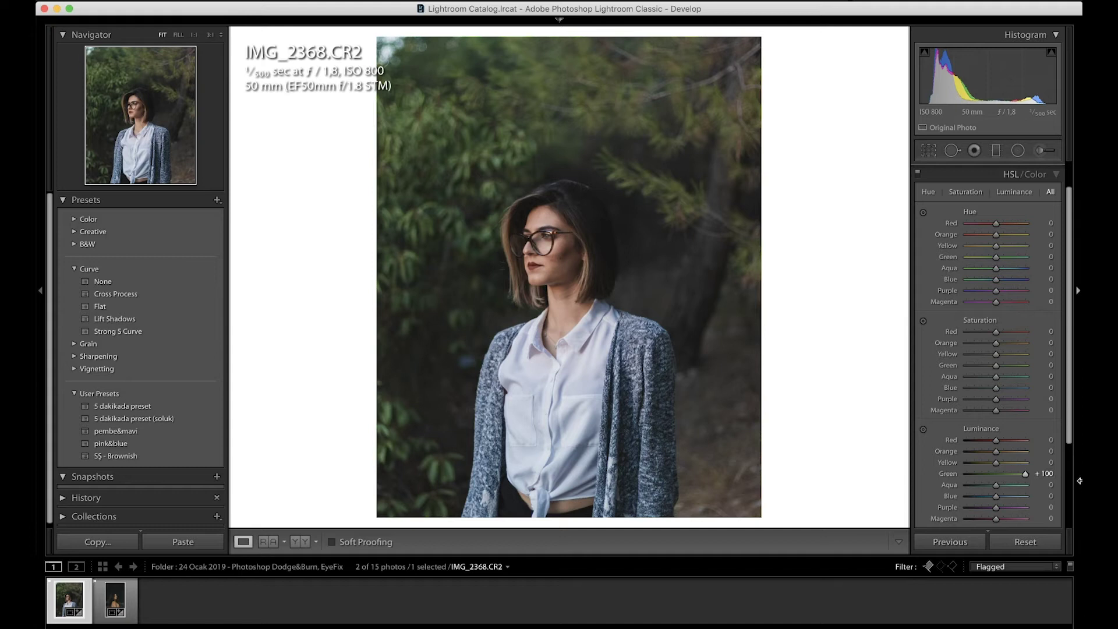
double_click(1025, 475)
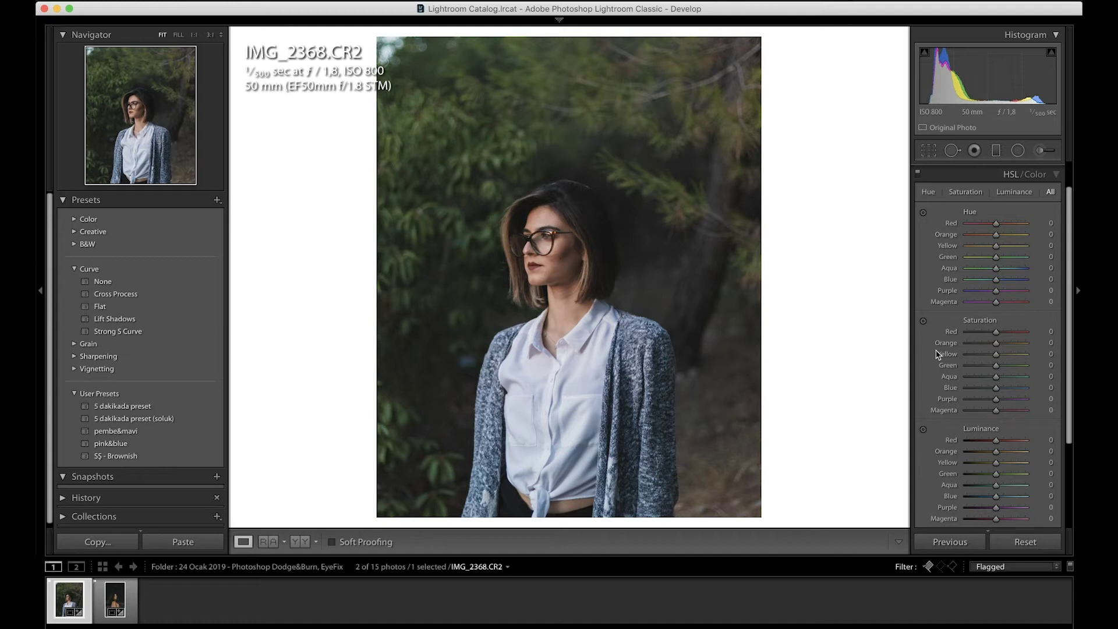
scroll(1013, 229, up, 5)
Set the Yellow hue to −73
scroll(1009, 241, down, 5)
click(1043, 246)
text(-100)
key(Return)
drag(969, 252, 976, 251)
Shift the Green hue to −100 and the Aqua hue to −45
mouse_move(995, 256)
mouse_down()
mouse_move(938, 261)
mouse_move(1081, 270)
mouse_up()
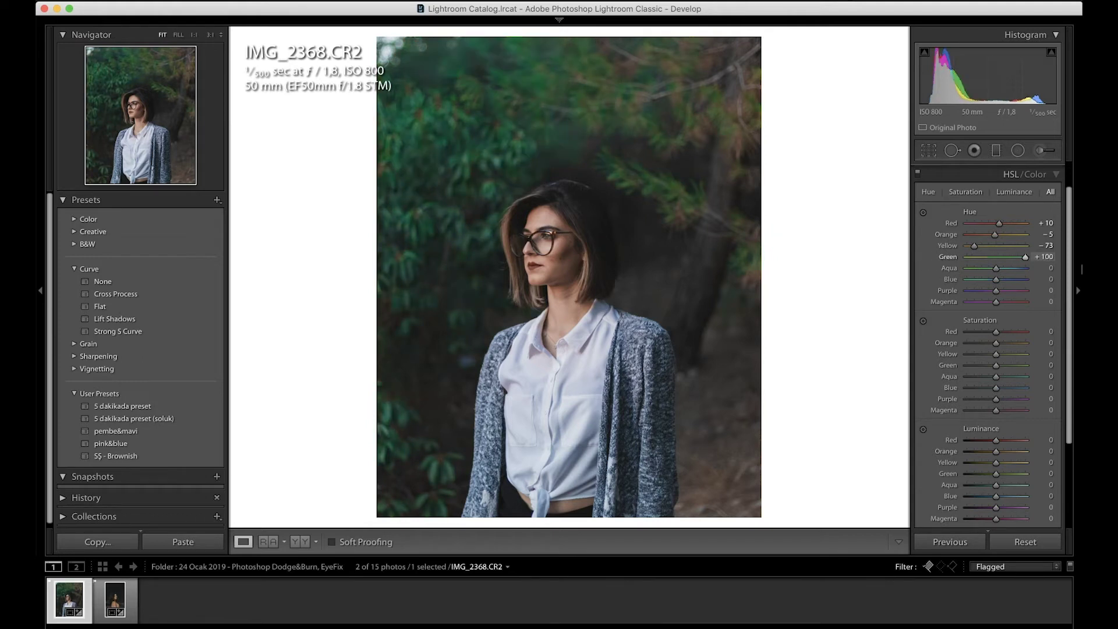
drag(1081, 269, 959, 270)
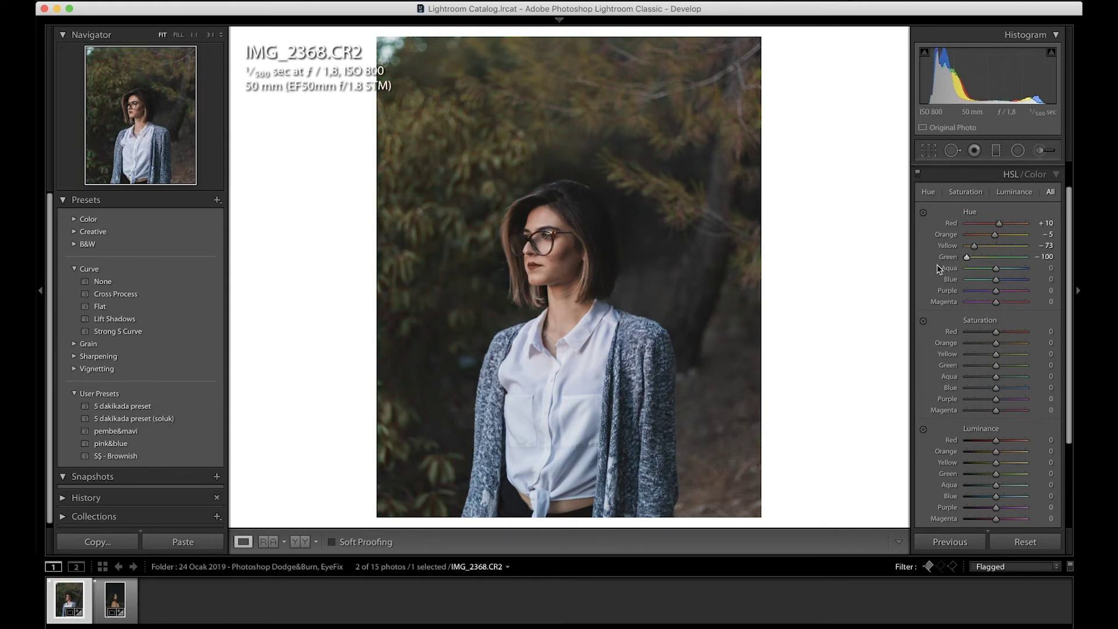
click(1050, 267)
text(-45)
key(Return)
Set the Blue hue to −20
click(1050, 279)
text(-20)
key(Return)
Scroll through HSL Red Saturation values, settling at −10
scroll(1016, 332, down, 5)
scroll(1017, 336, up, 5)
scroll(1014, 338, down, 2)
scroll(1015, 338, down, 1)
scroll(1015, 338, down, 1)
scroll(1015, 338, up, 1)
scroll(1014, 338, up, 1)
scroll(1015, 338, up, 1)
scroll(1015, 338, up, 1)
scroll(1014, 337, up, 1)
key(shift)
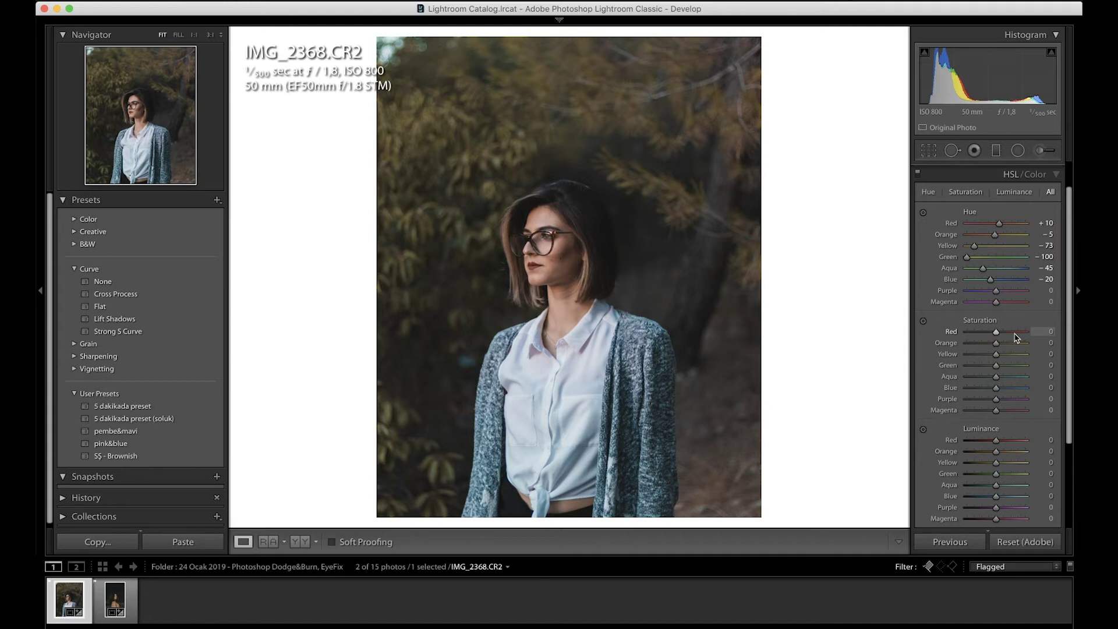
scroll(1014, 337, down, 4)
scroll(1015, 338, down, 4)
scroll(1014, 337, up, 4)
scroll(1014, 338, up, 4)
scroll(1014, 338, up, 2)
scroll(1014, 338, up, 2)
scroll(1014, 338, down, 4)
scroll(1015, 337, down, 2)
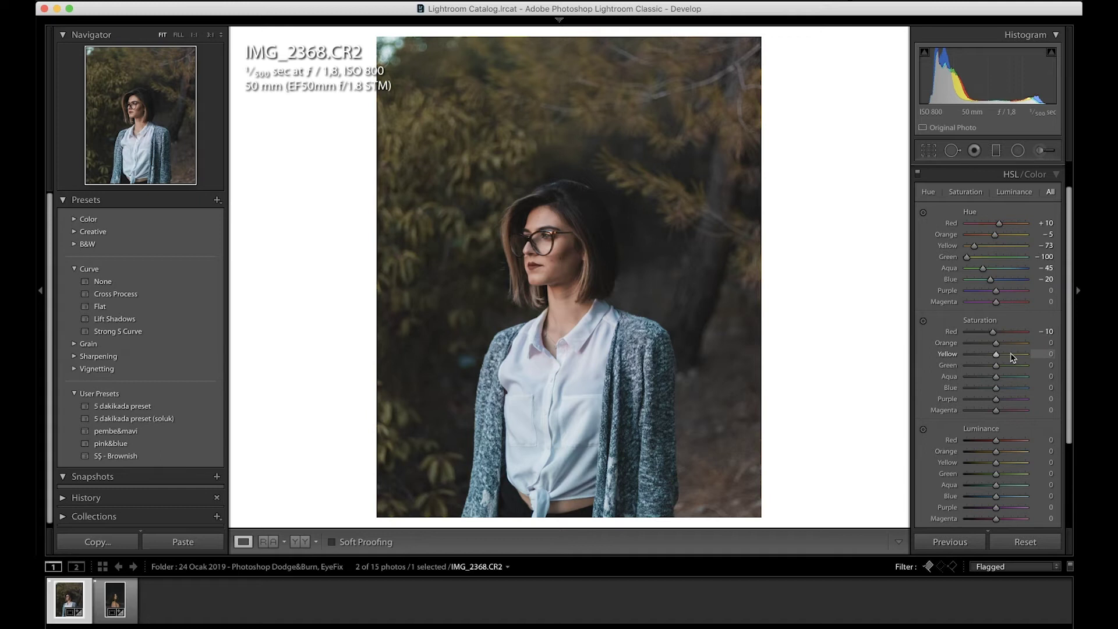
Set HSL Saturation to −80 for Yellow and −90 for Green
click(1038, 354)
text(-80)
key(Return)
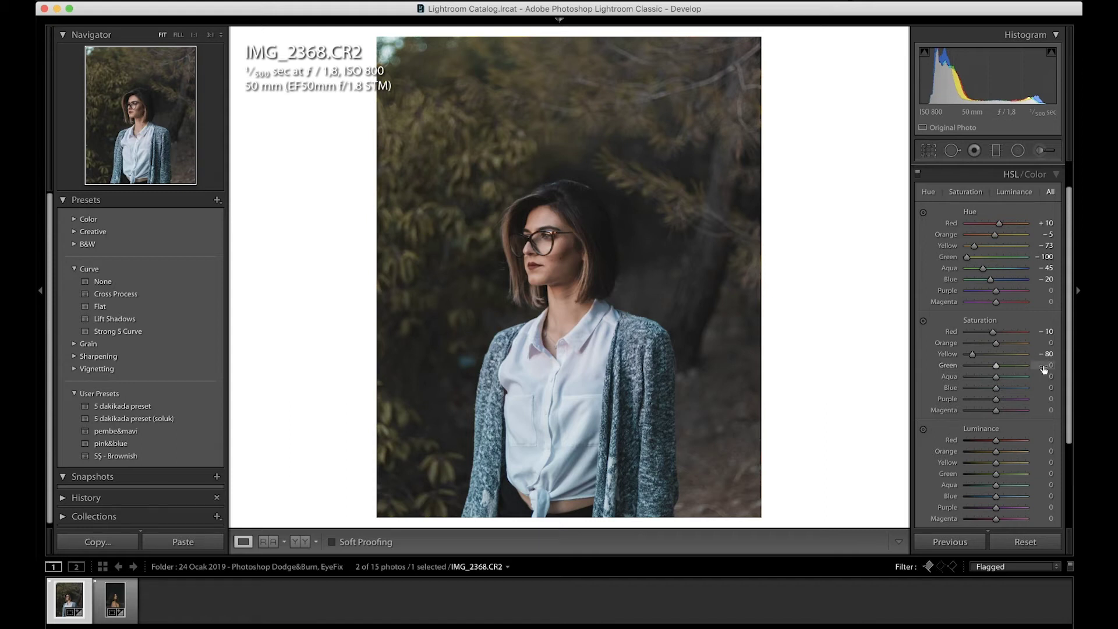
click(1046, 365)
text(-90)
key(Return)
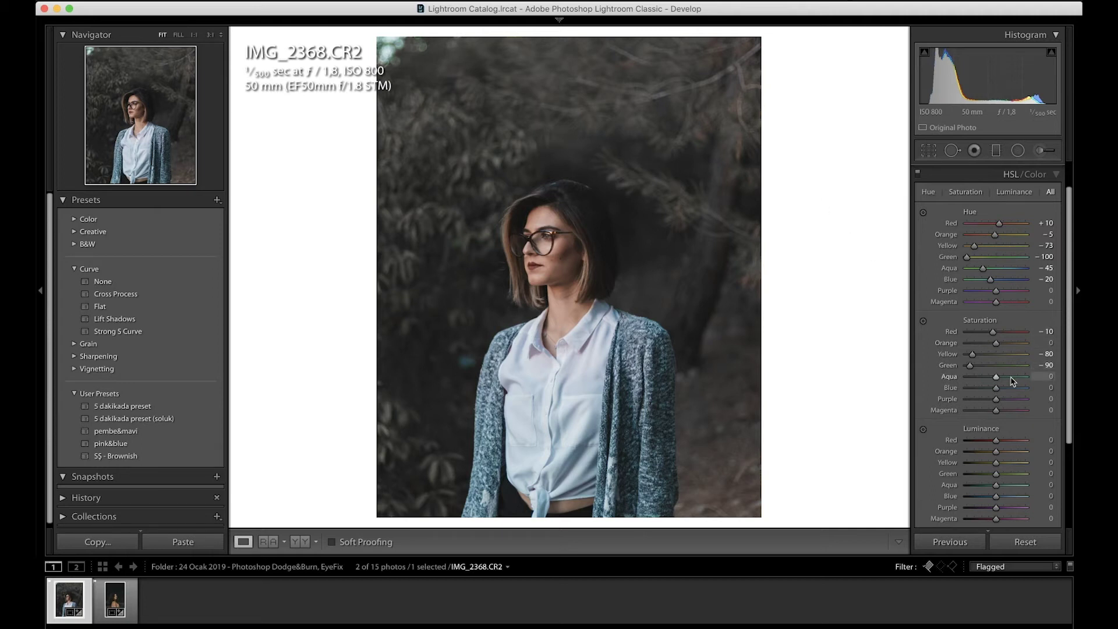
Set Aqua and Blue saturation to −80, then scroll Green back to −70
click(1046, 377)
text(-80)
key(Return)
click(1047, 386)
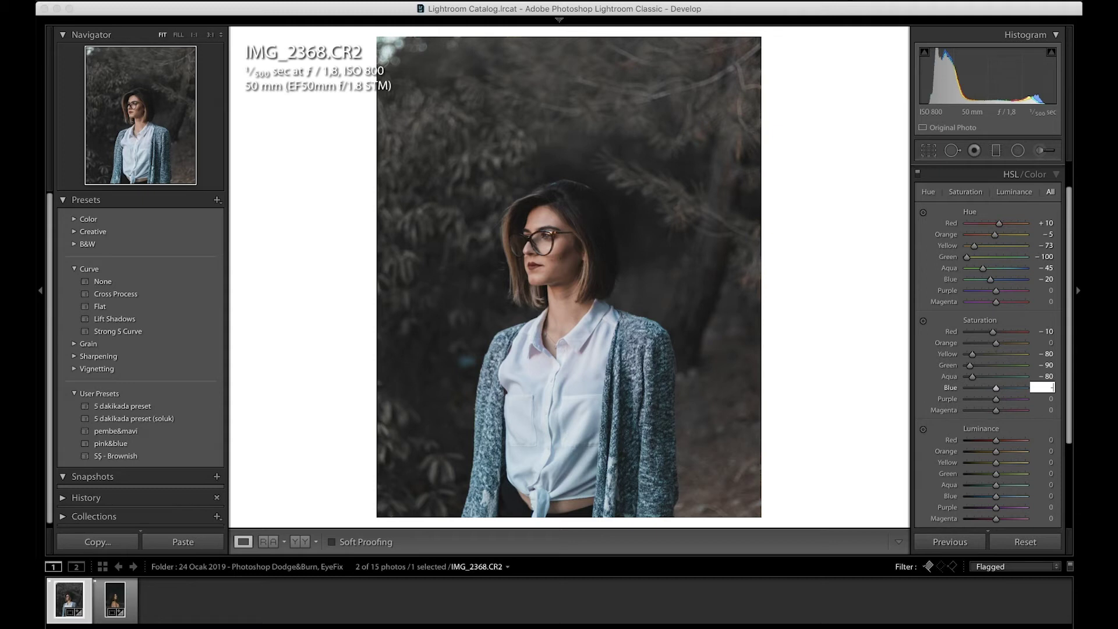
text(-80)
key(Return)
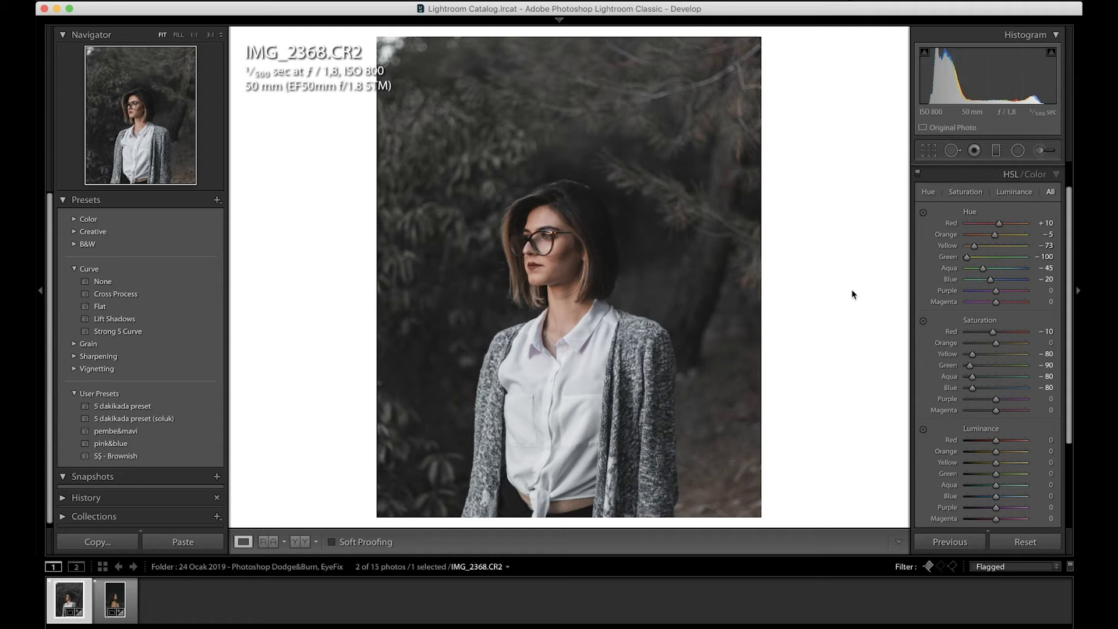
scroll(1007, 371, up, 8)
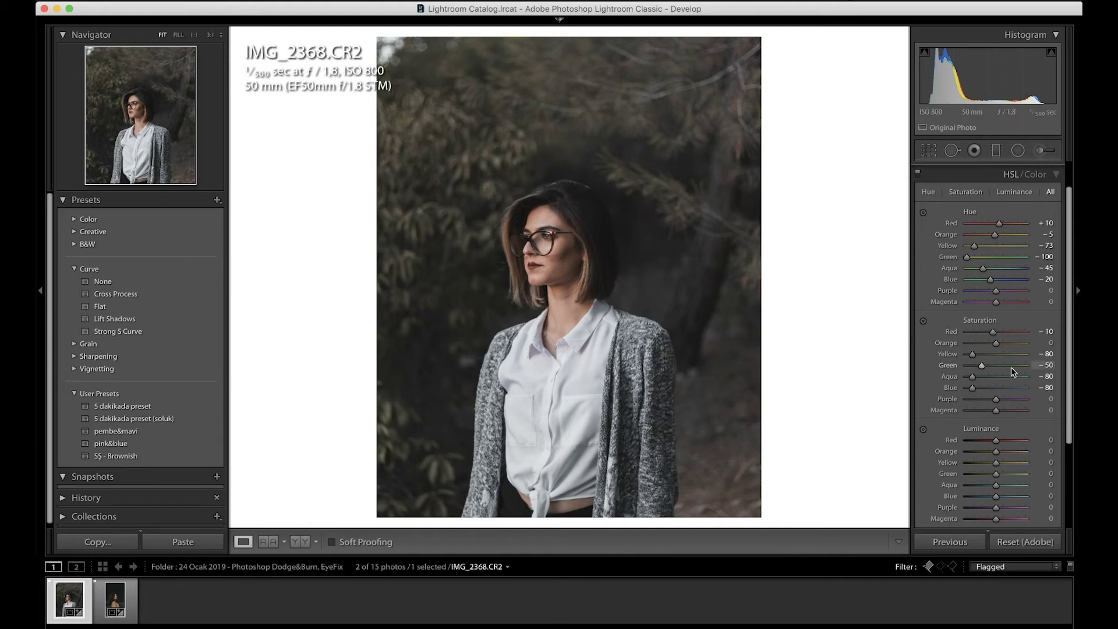
scroll(1013, 371, down, 4)
Scroll Blue luminance down to −70, then switch HSL off to compare
scroll(1012, 371, down, 4)
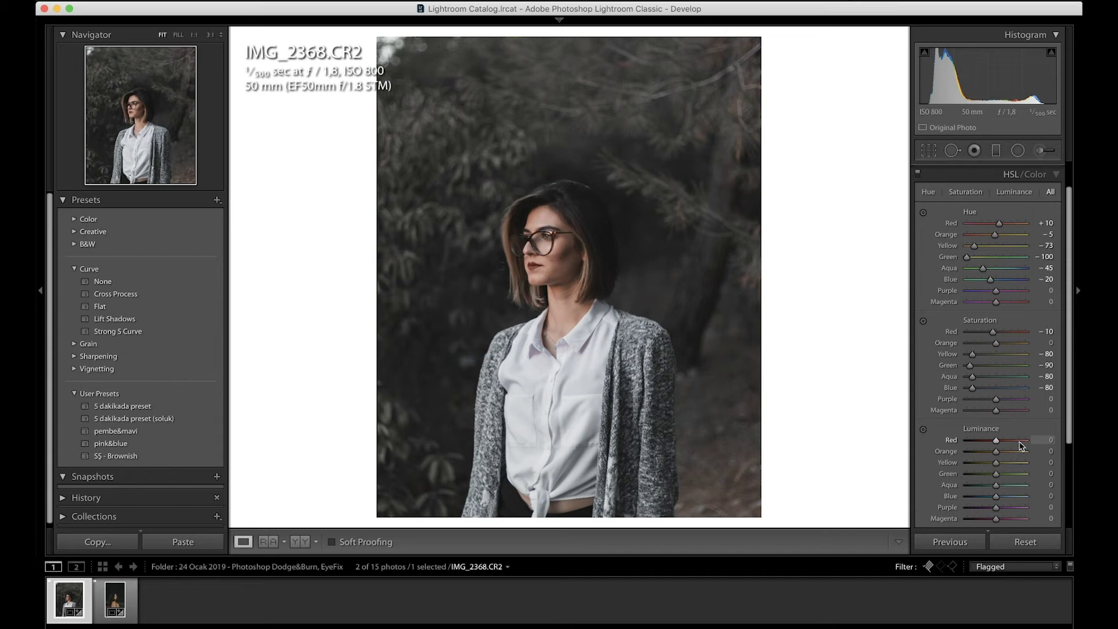
scroll(1019, 443, down, 4)
scroll(1013, 455, down, 4)
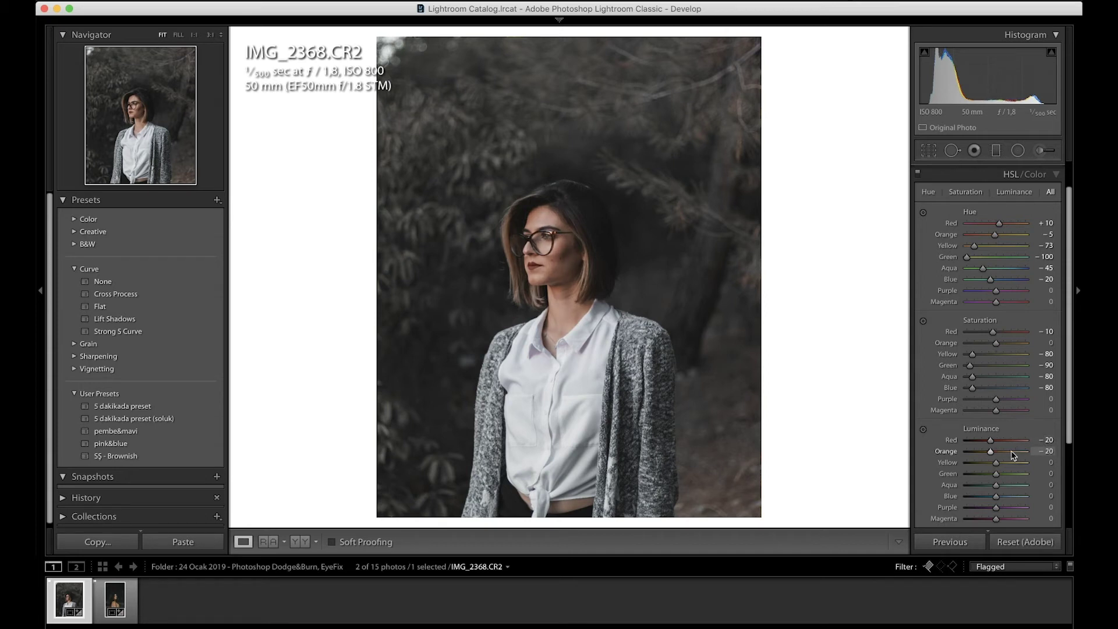
scroll(1014, 463, down, 4)
scroll(1010, 477, down, 7)
scroll(1011, 477, down, 5)
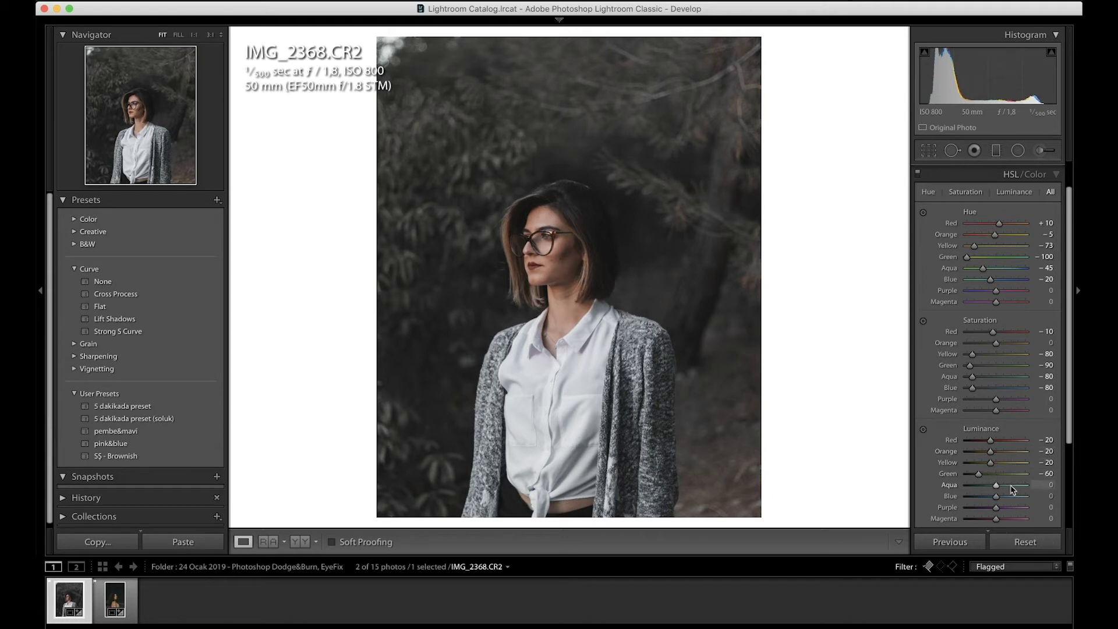
scroll(1012, 490, down, 4)
scroll(1011, 490, down, 4)
scroll(1011, 491, down, 4)
key(shift)
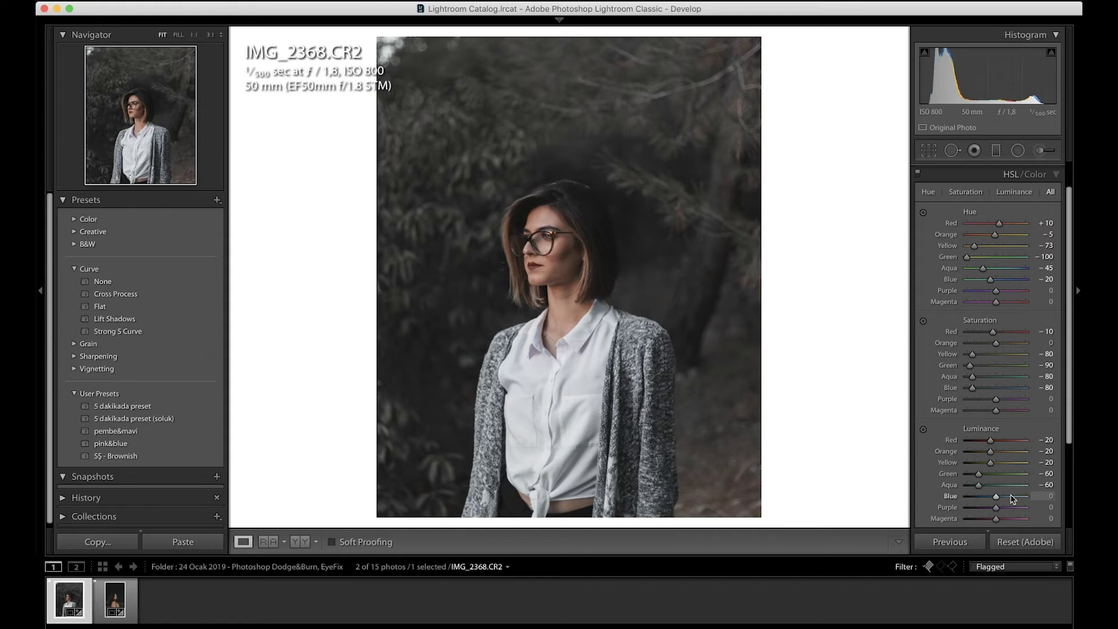
scroll(1012, 499, down, 8)
scroll(1012, 499, down, 1)
scroll(1012, 499, down, 1)
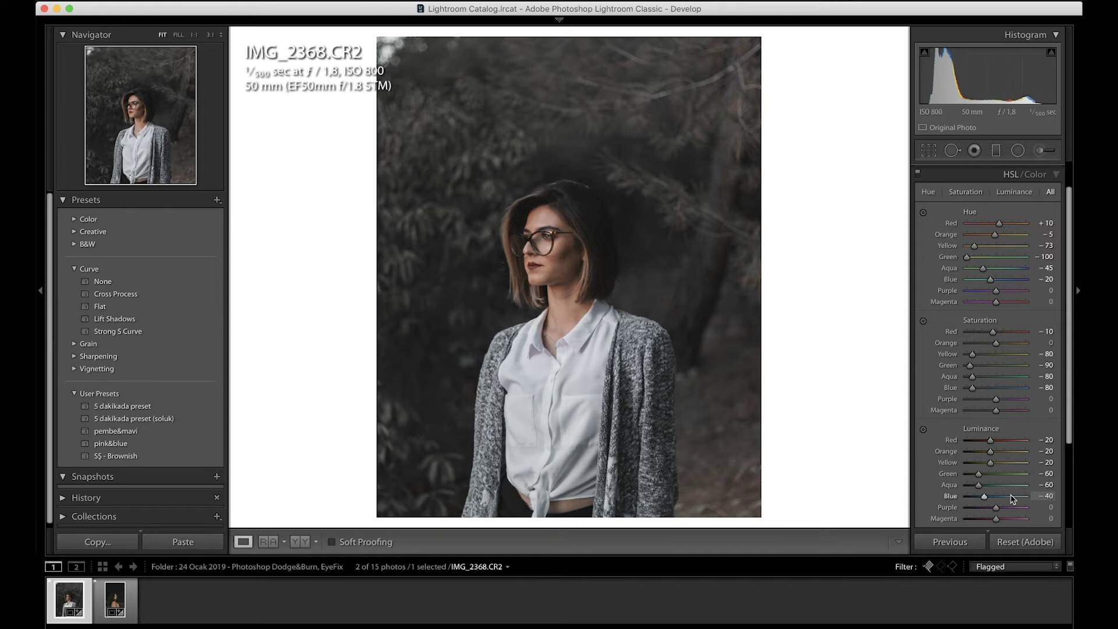
scroll(1012, 499, down, 4)
scroll(1012, 499, down, 1)
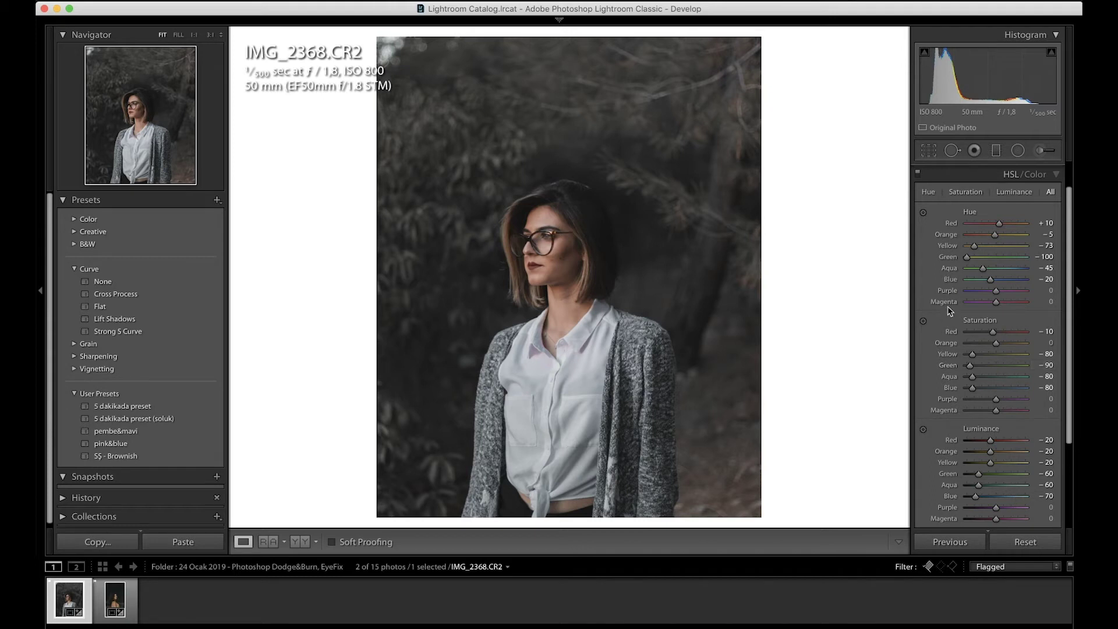
click(918, 174)
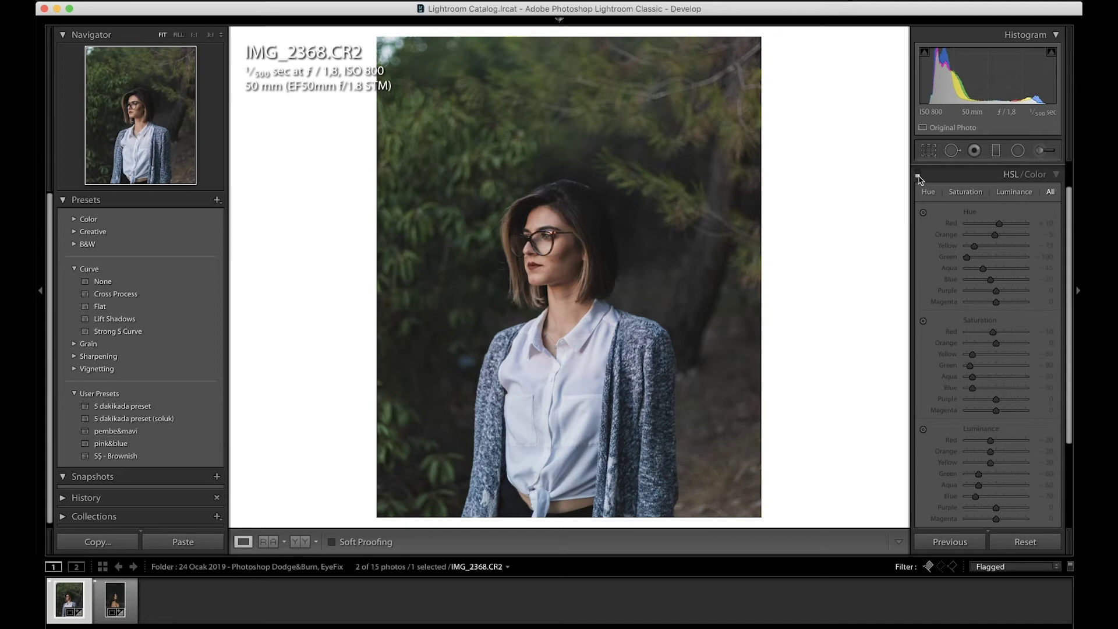
click(918, 175)
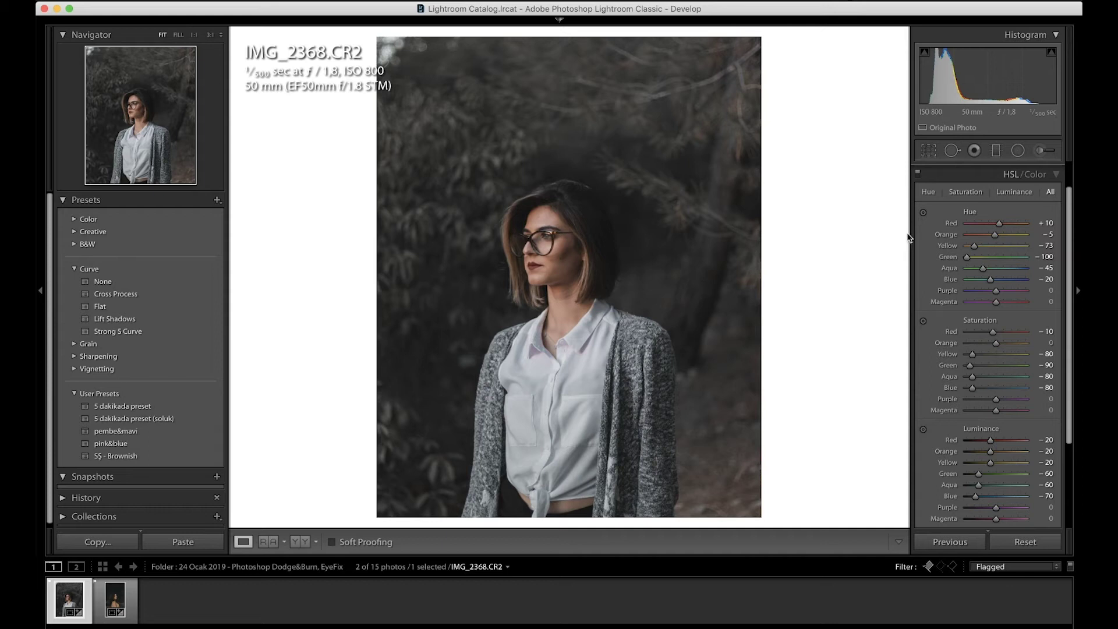
Move from HSL/Color to Split Toning and set Highlights Hue to 50
click(961, 180)
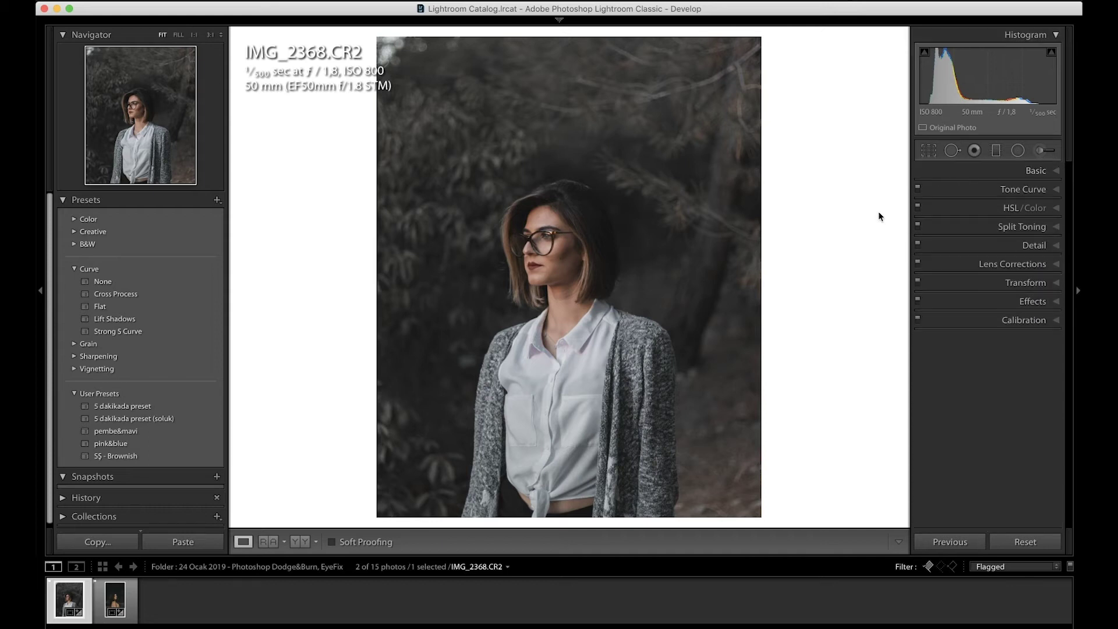
click(963, 227)
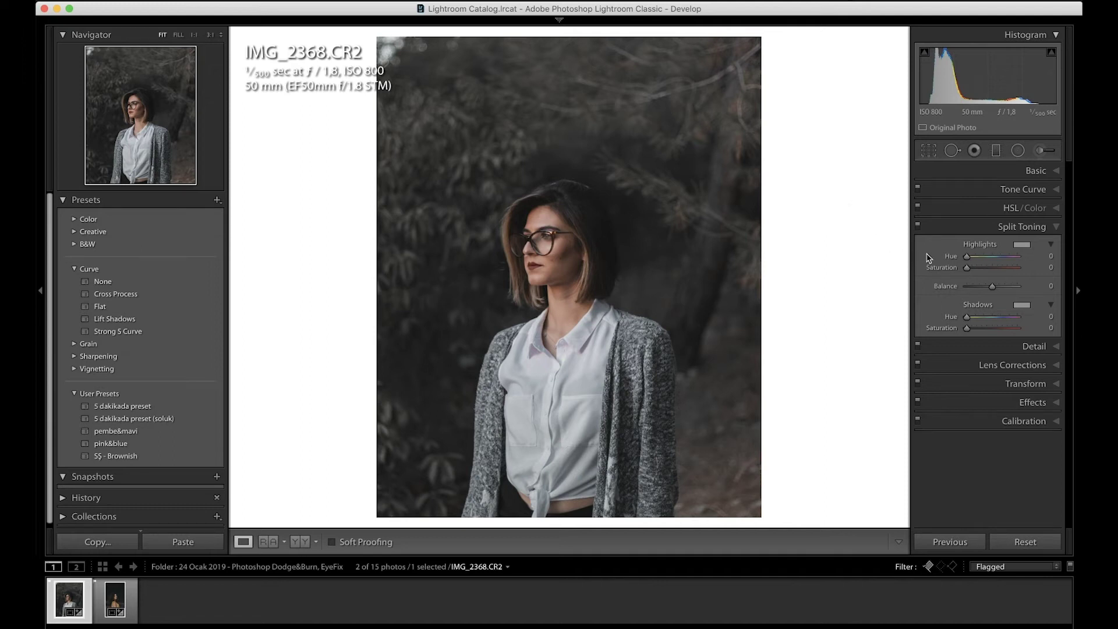
click(1032, 258)
text(50)
key(Return)
Preview the hue at full strength, set Highlights Saturation to 15, and toggle split toning to compare
click(1023, 246)
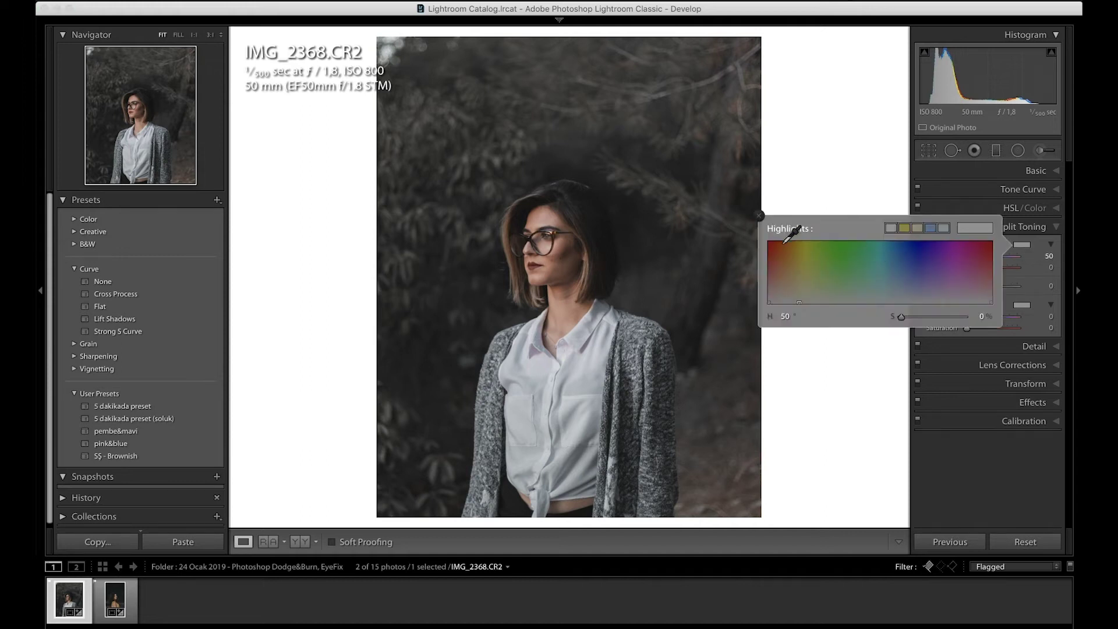
click(759, 217)
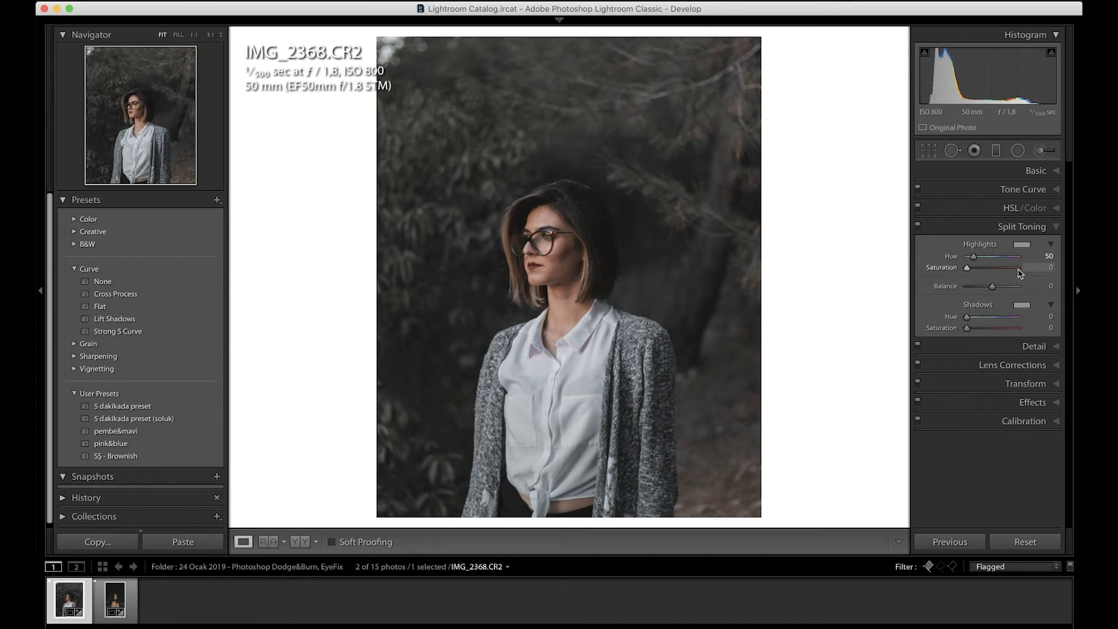
key(alt)
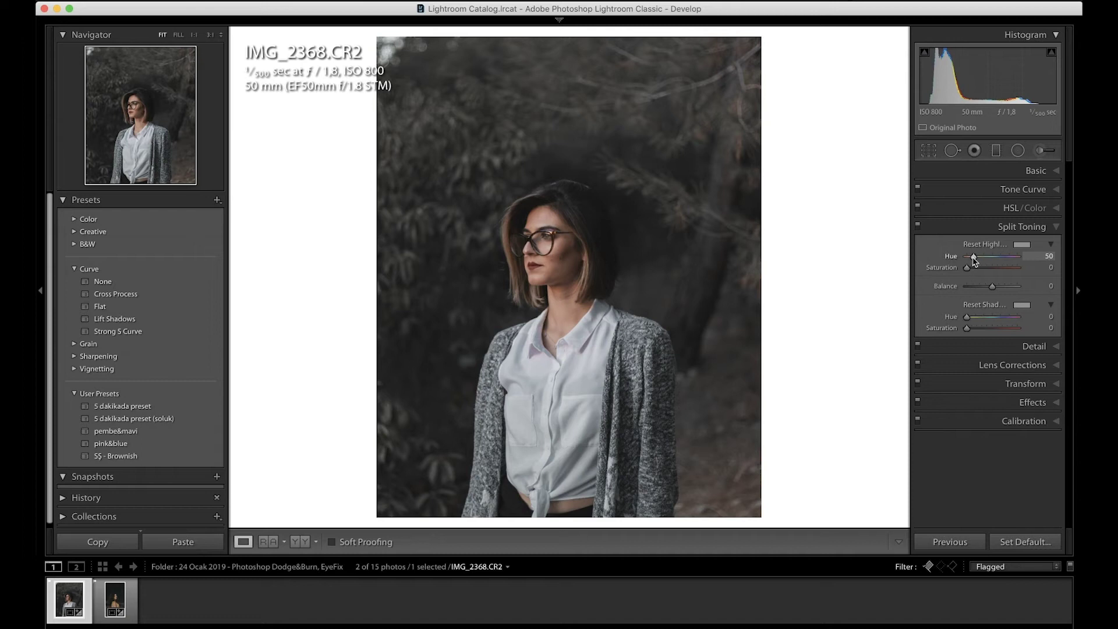
alt+click(973, 258)
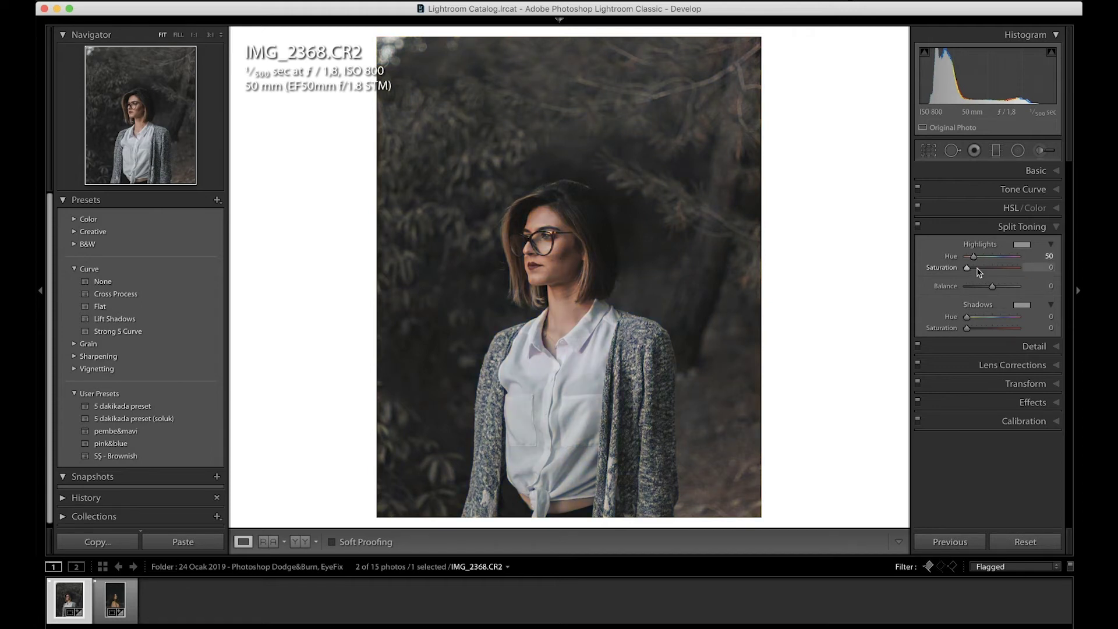
click(977, 268)
click(918, 229)
click(918, 228)
click(918, 227)
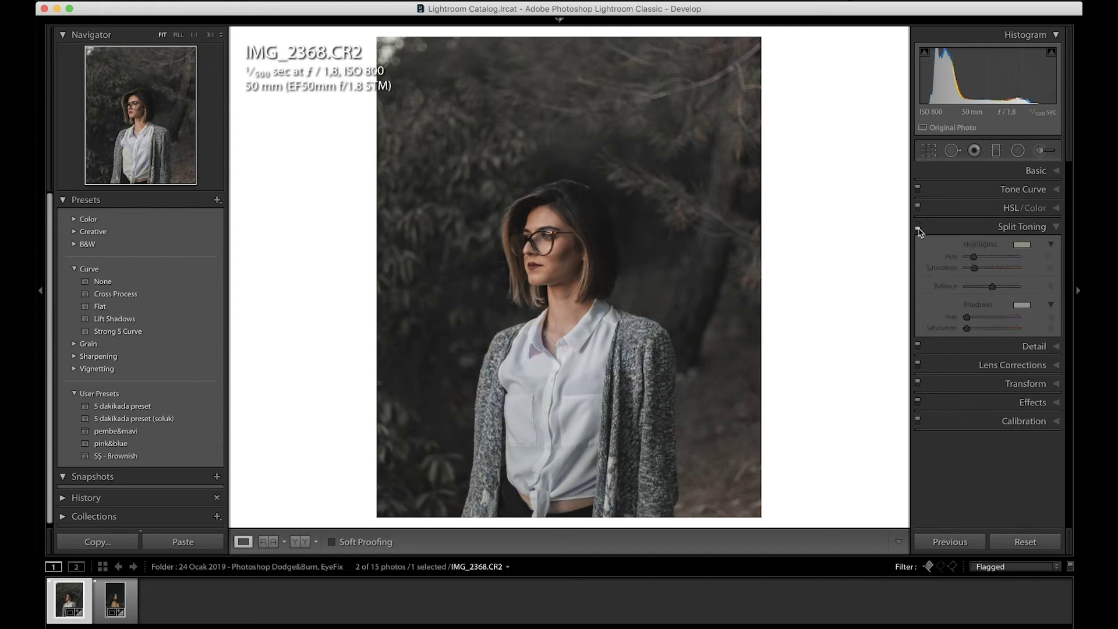
click(919, 227)
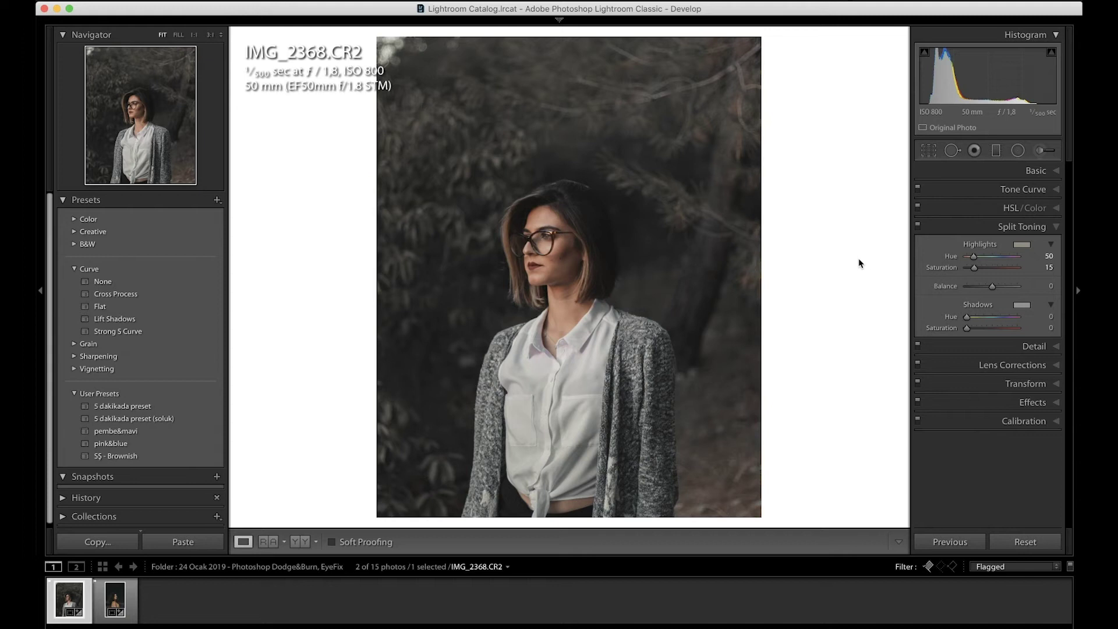
Set split-toning Shadows Hue to 180 and Shadows Saturation to 15
click(1048, 316)
text(180)
key(Return)
click(1039, 324)
text(10)
key(BackSpace)
text(5)
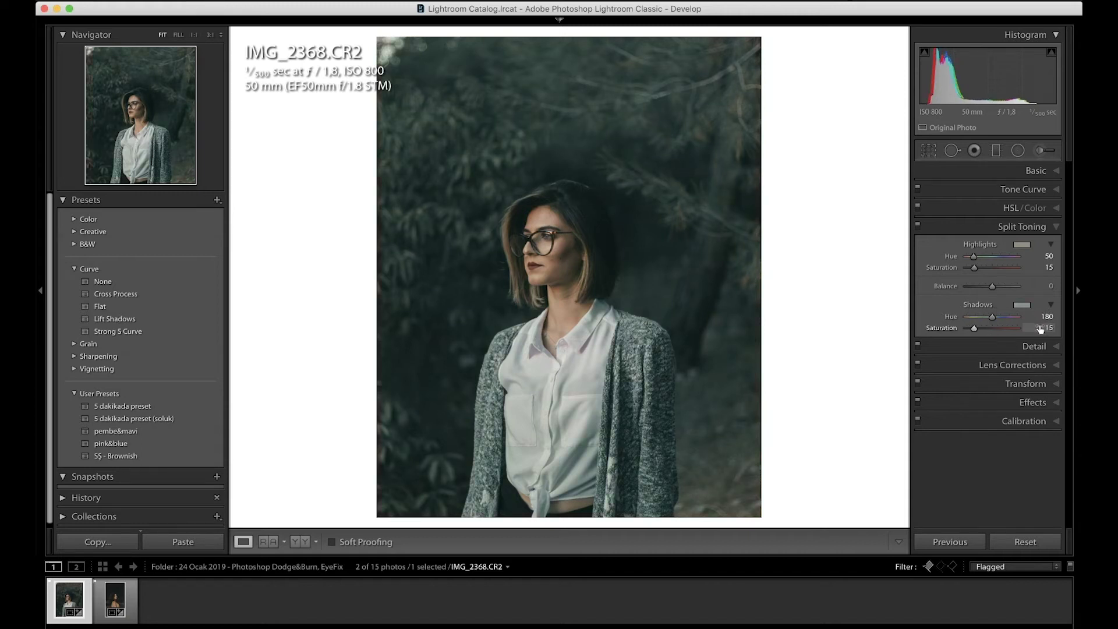
key(Return)
Toggle split toning off and on, previewing the highlight hue at full saturation
click(918, 226)
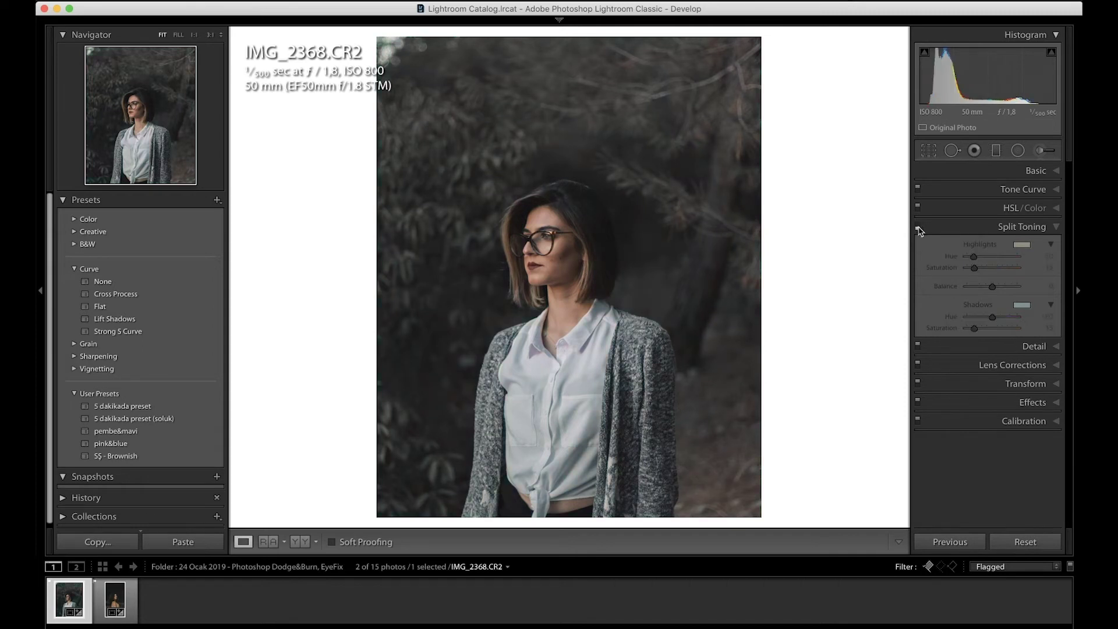
click(919, 228)
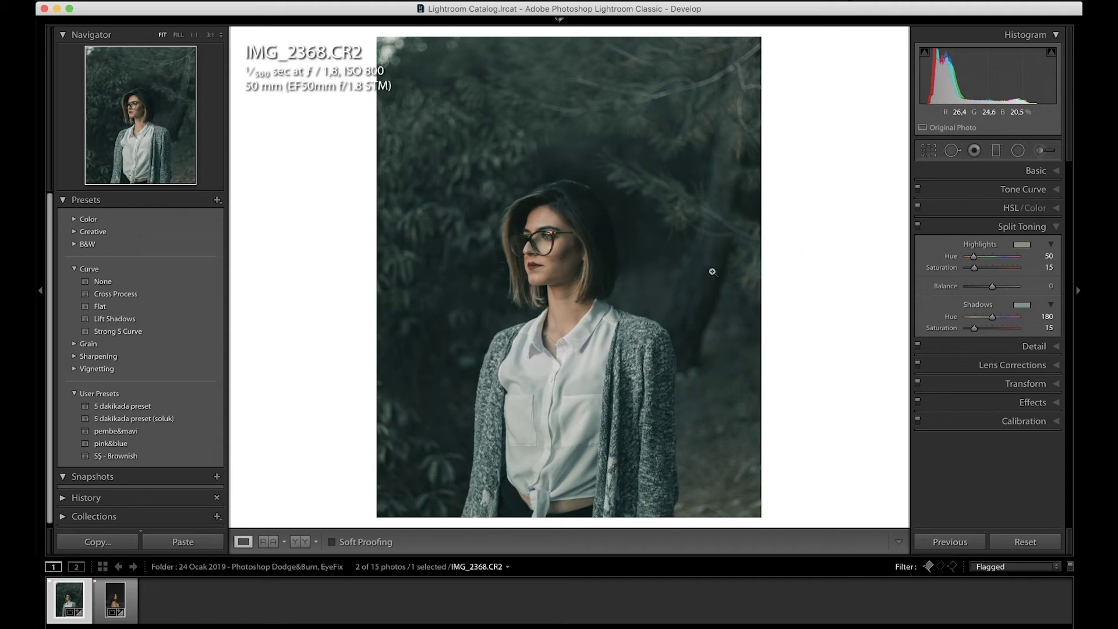
key(alt)
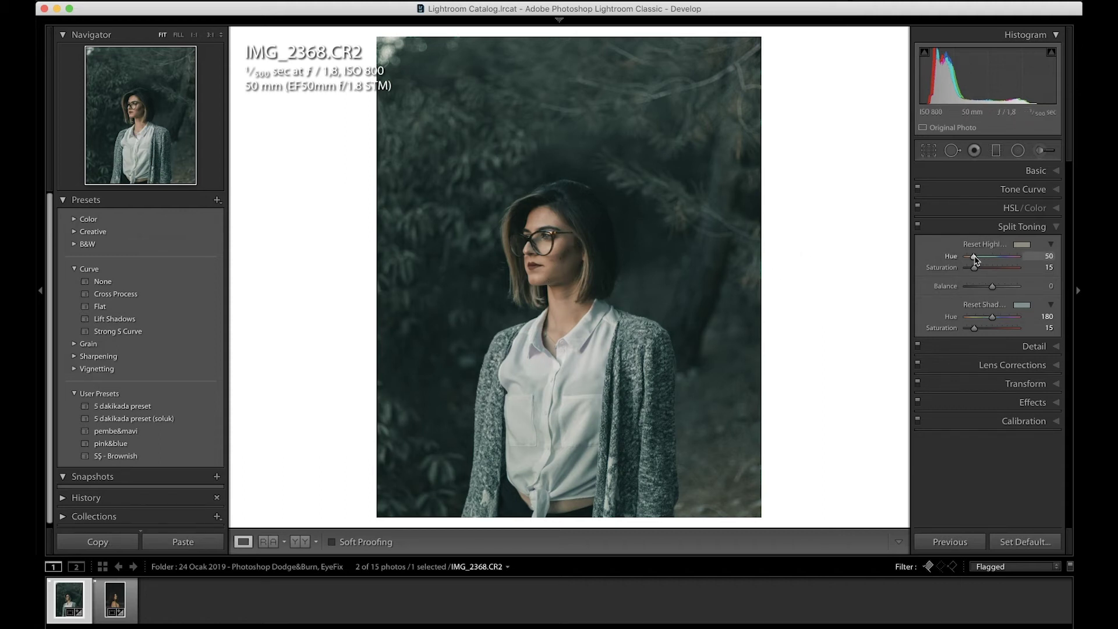
alt+click(975, 257)
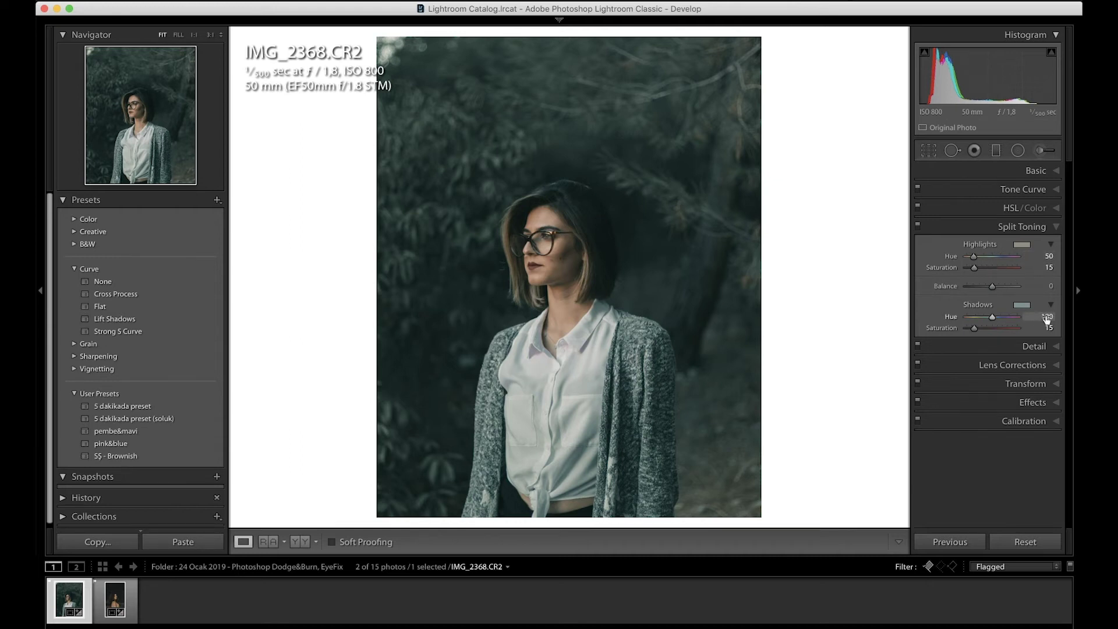
click(917, 227)
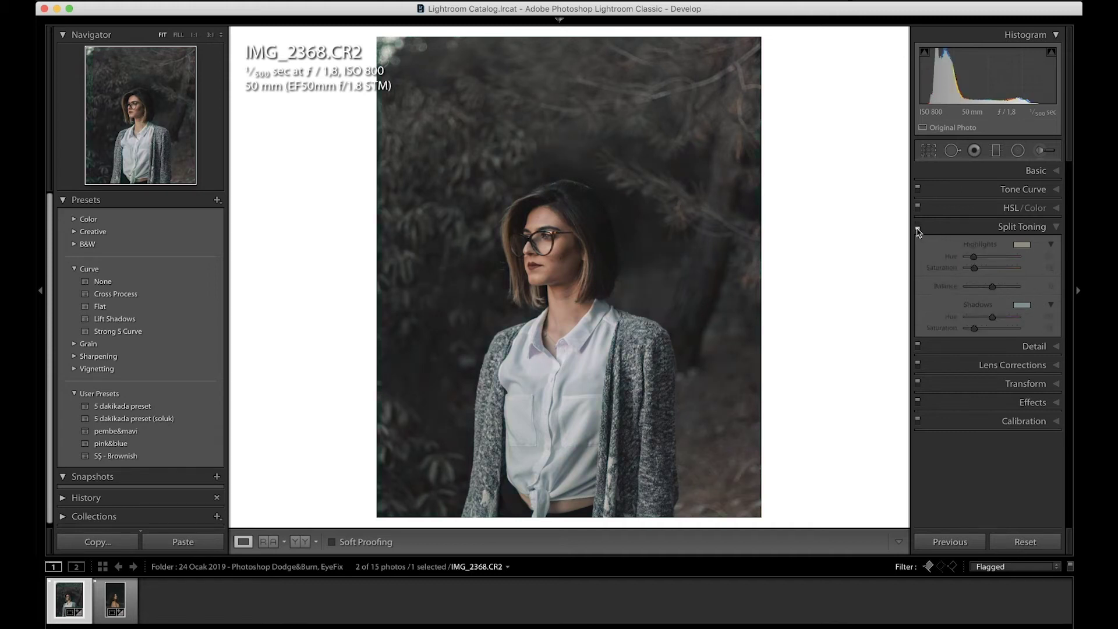
click(917, 227)
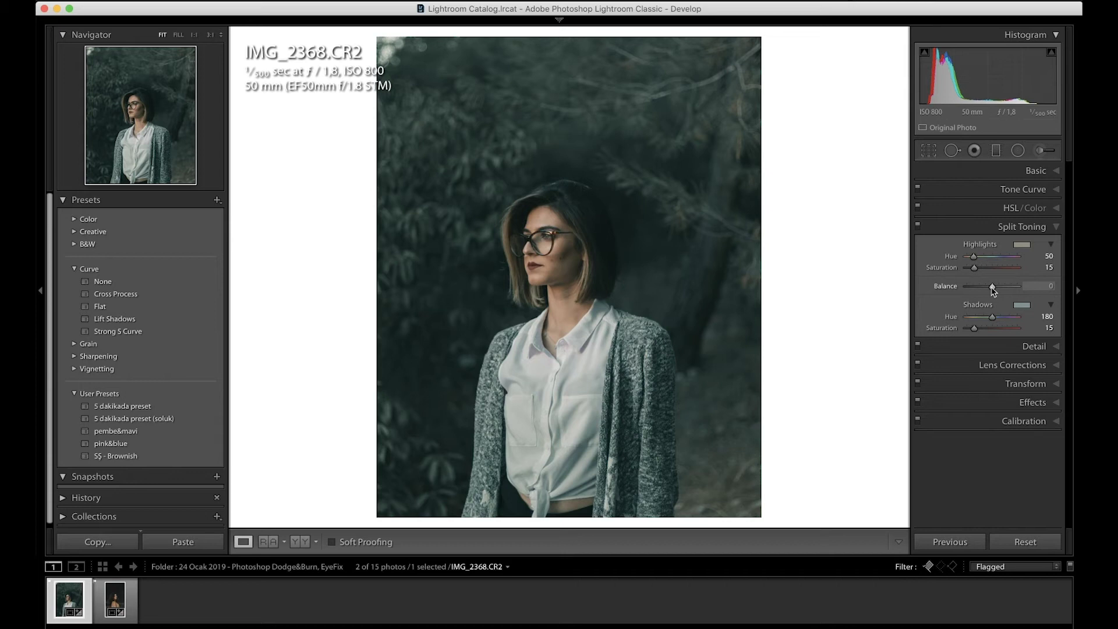
Compare Balance at −100 and +100, set it to +35, then switch split toning off
drag(992, 288, 937, 293)
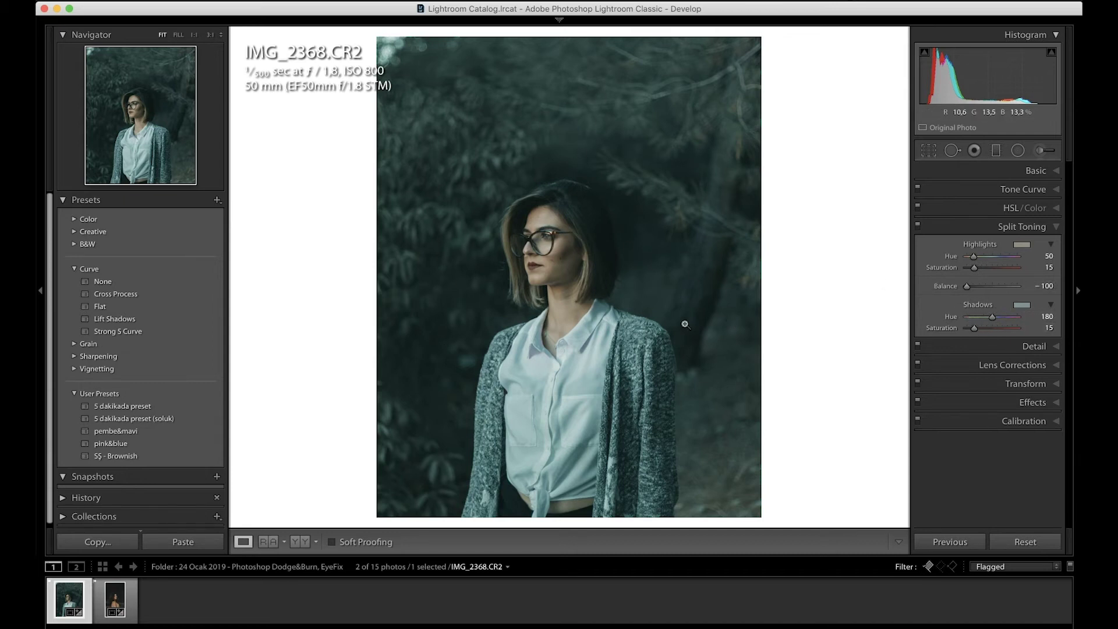
drag(967, 286, 1050, 286)
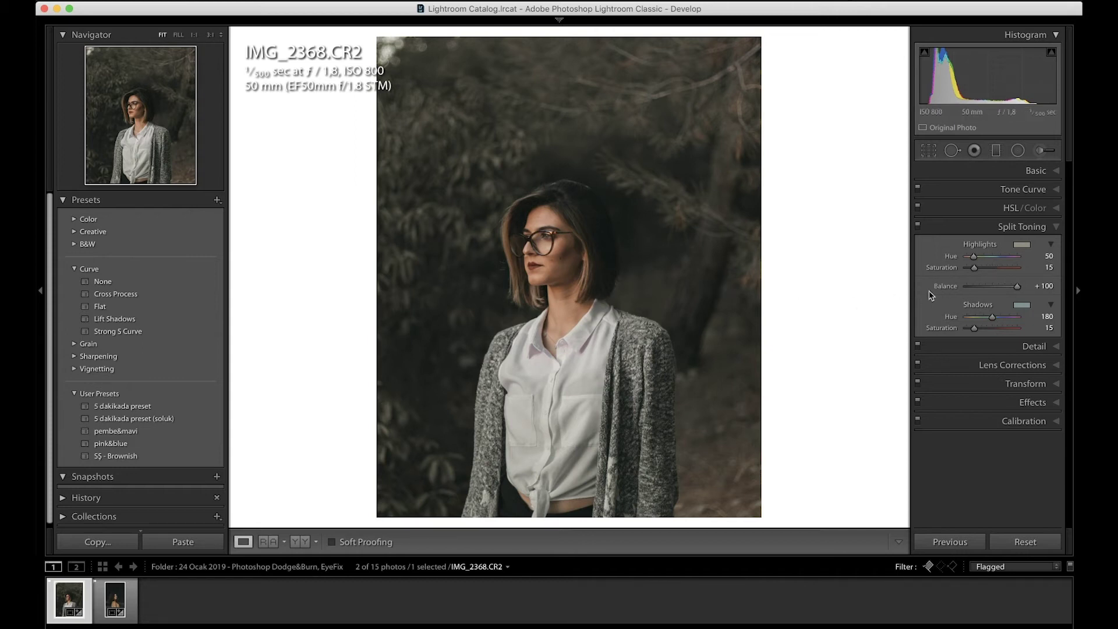
click(1040, 286)
text(35)
key(Return)
click(919, 227)
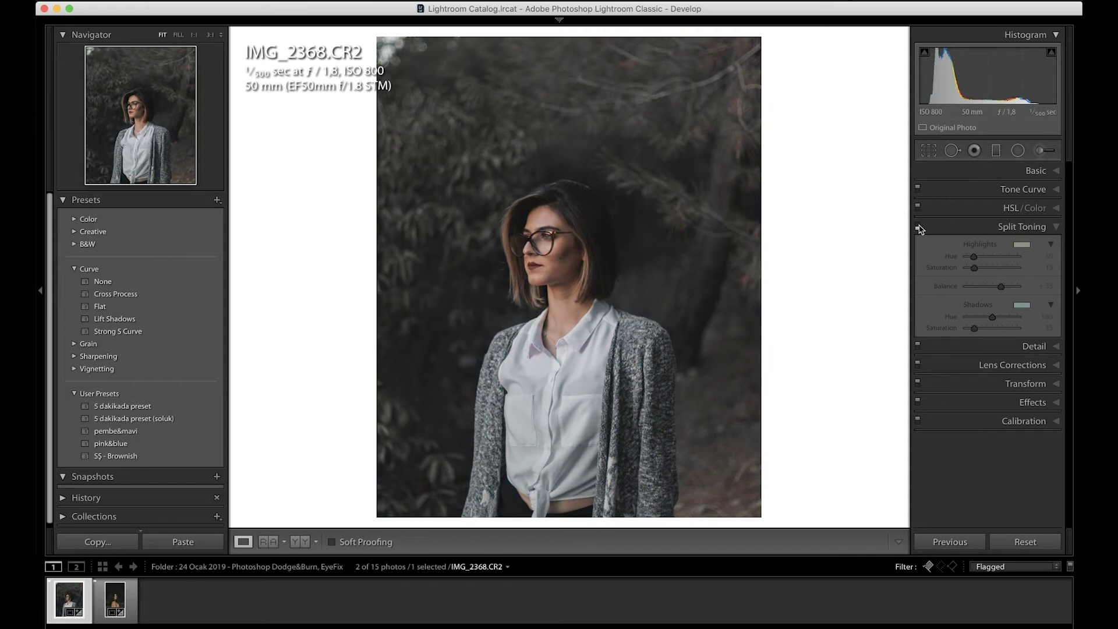
Ease Shadows Saturation to 10, toggle split toning to compare, and collapse the panel
click(918, 227)
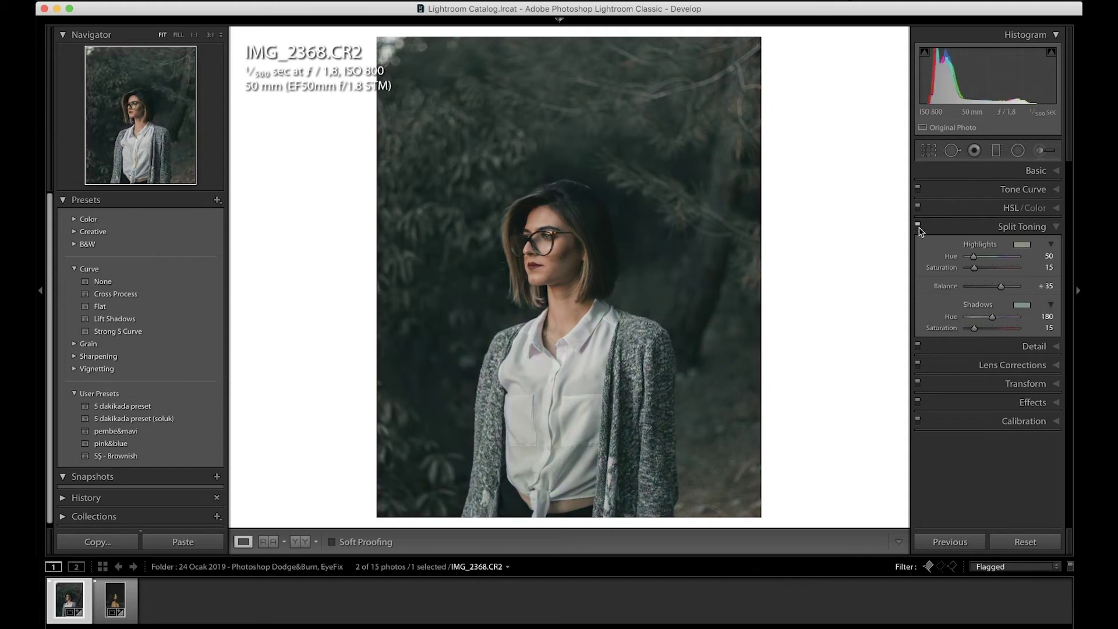
click(971, 328)
click(919, 227)
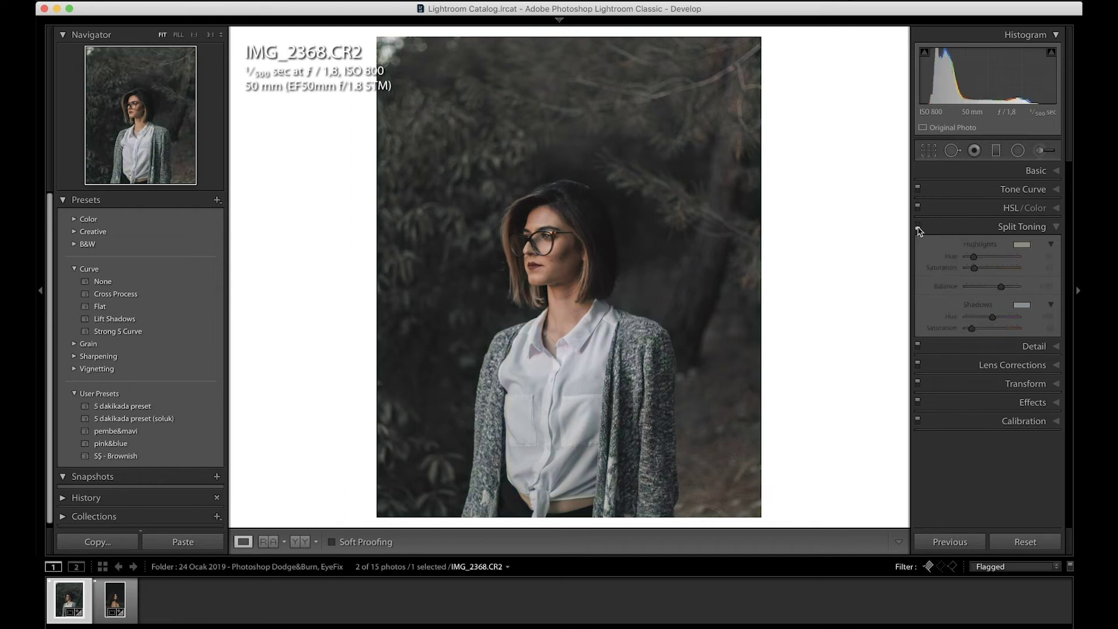
click(918, 228)
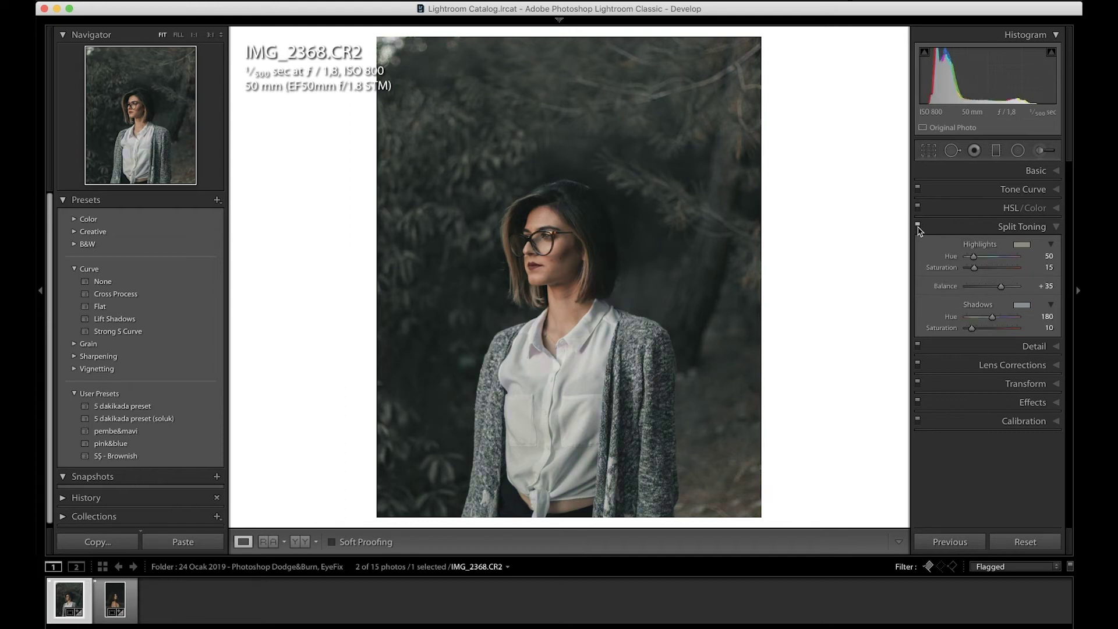
click(948, 229)
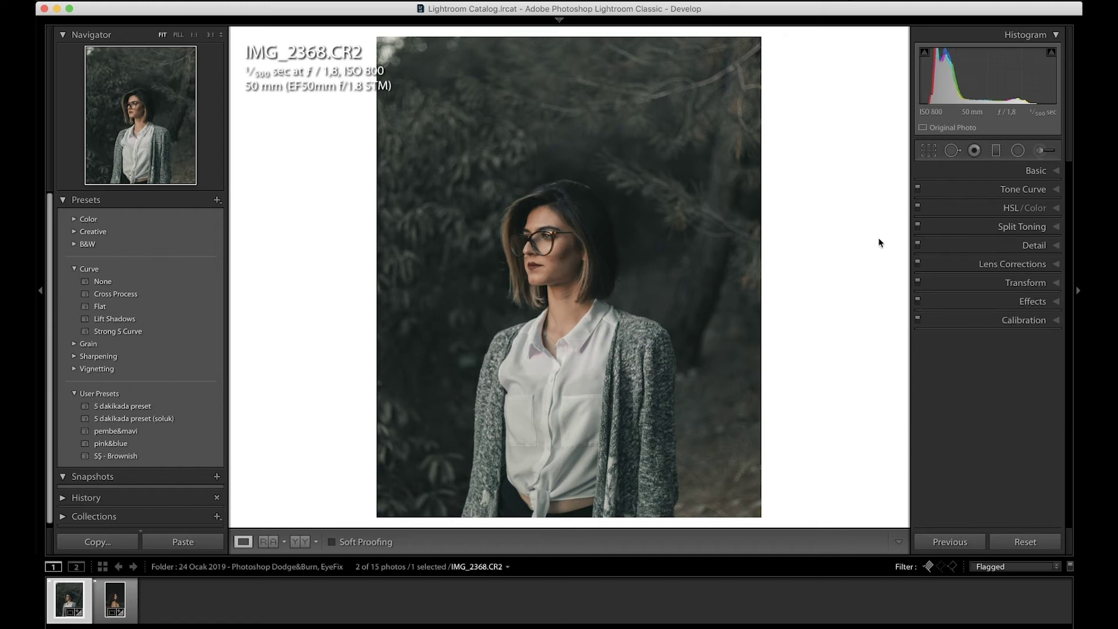
Turn the Detail sharpening Amount down to 0
click(1034, 245)
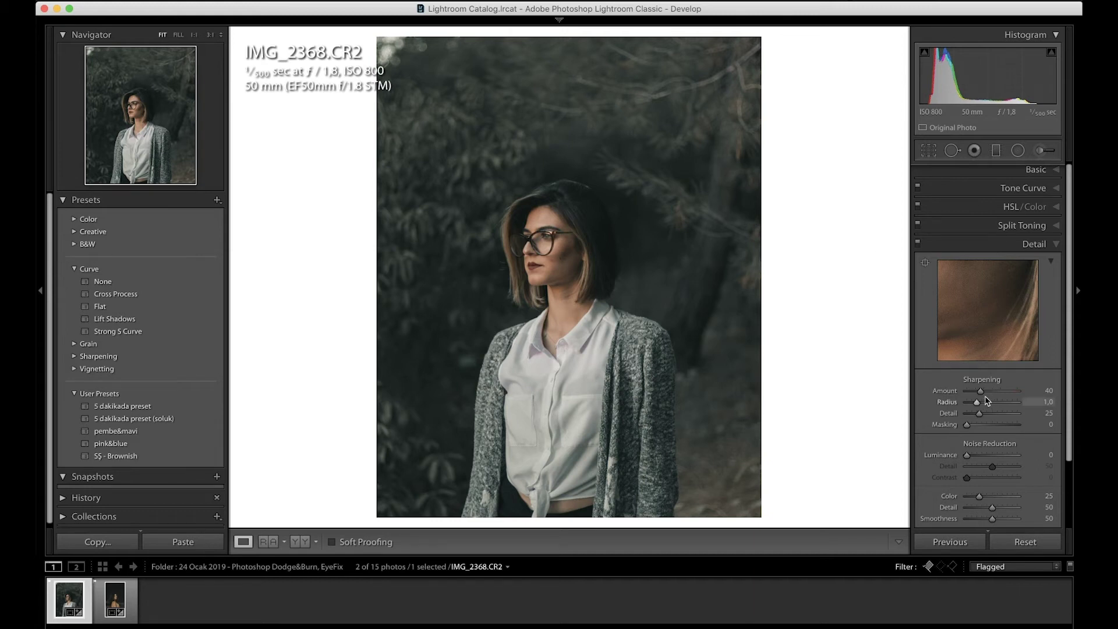
drag(982, 395, 969, 395)
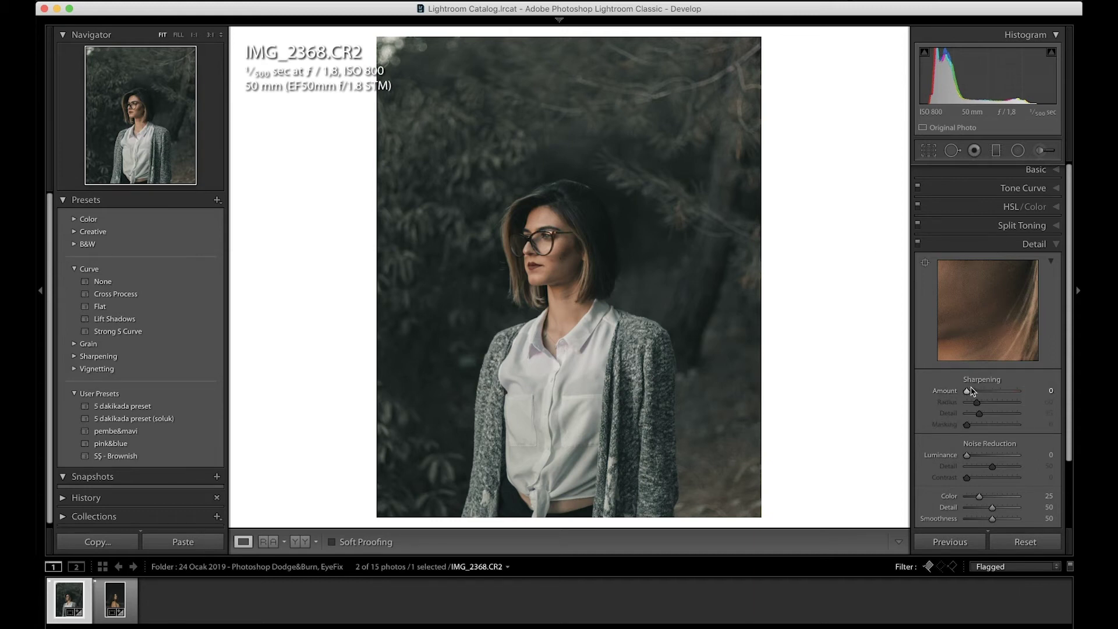
click(969, 252)
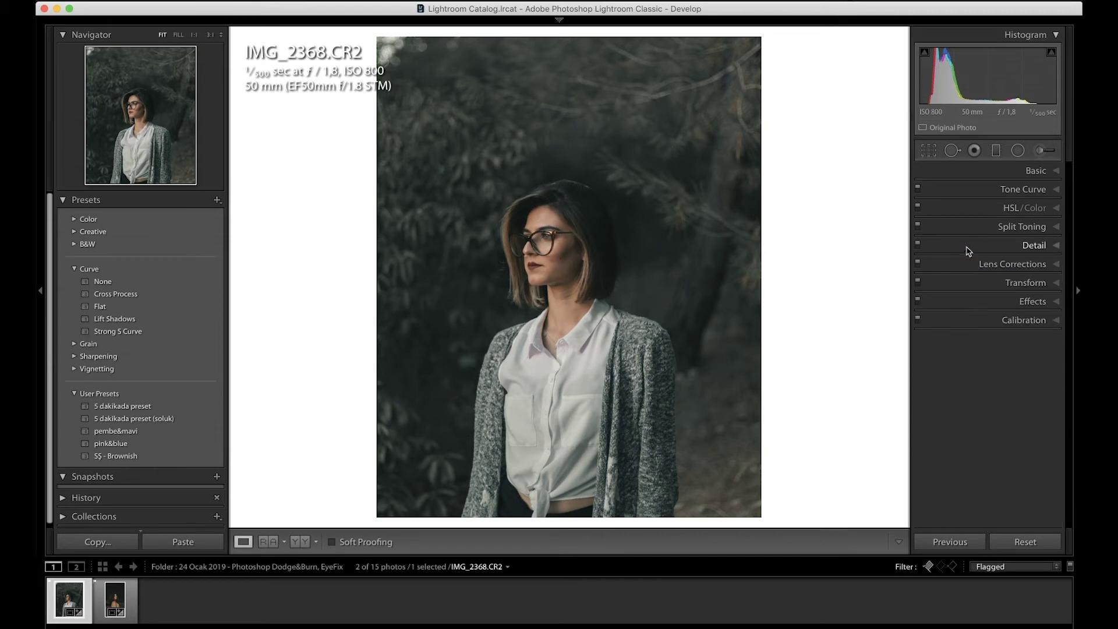
Toggle Canon lens profile corrections off and back on, leaving them enabled
click(955, 264)
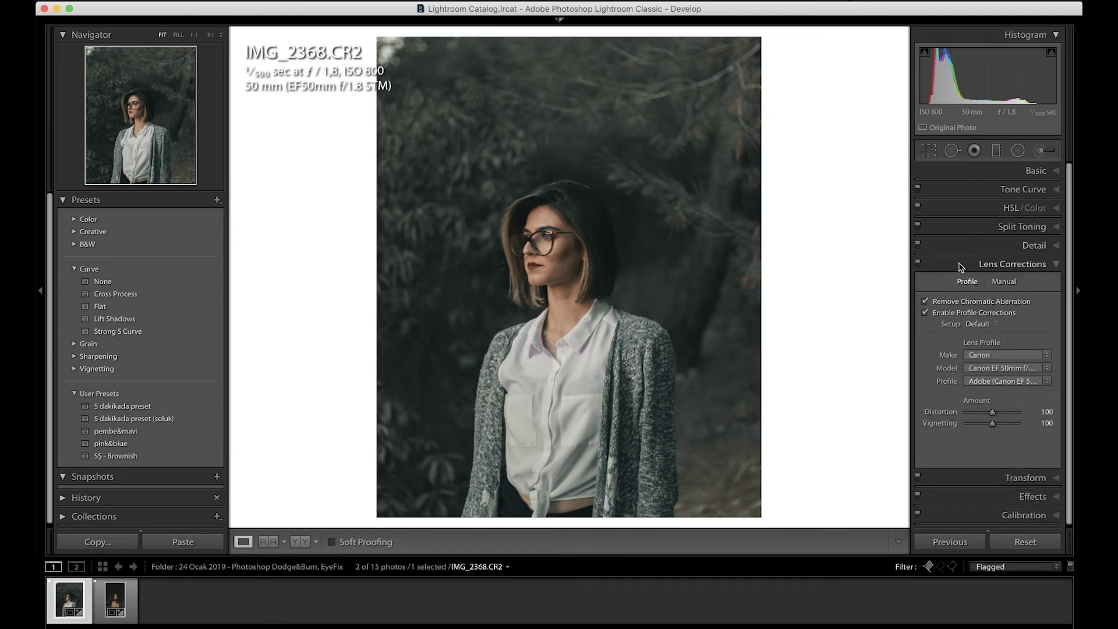
click(945, 264)
click(967, 301)
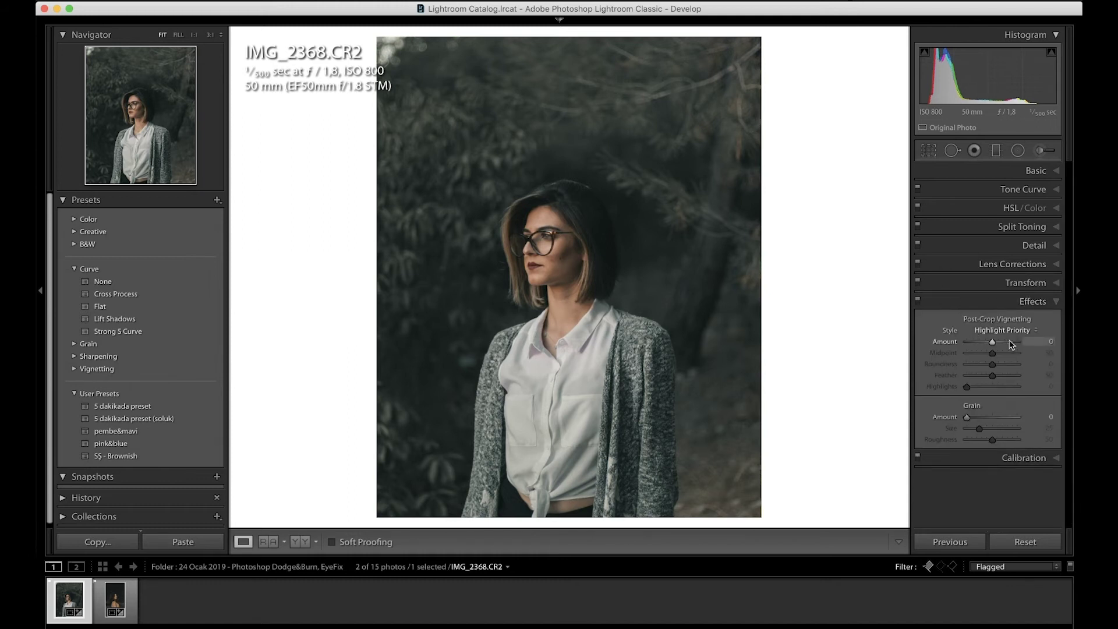
click(970, 267)
click(992, 314)
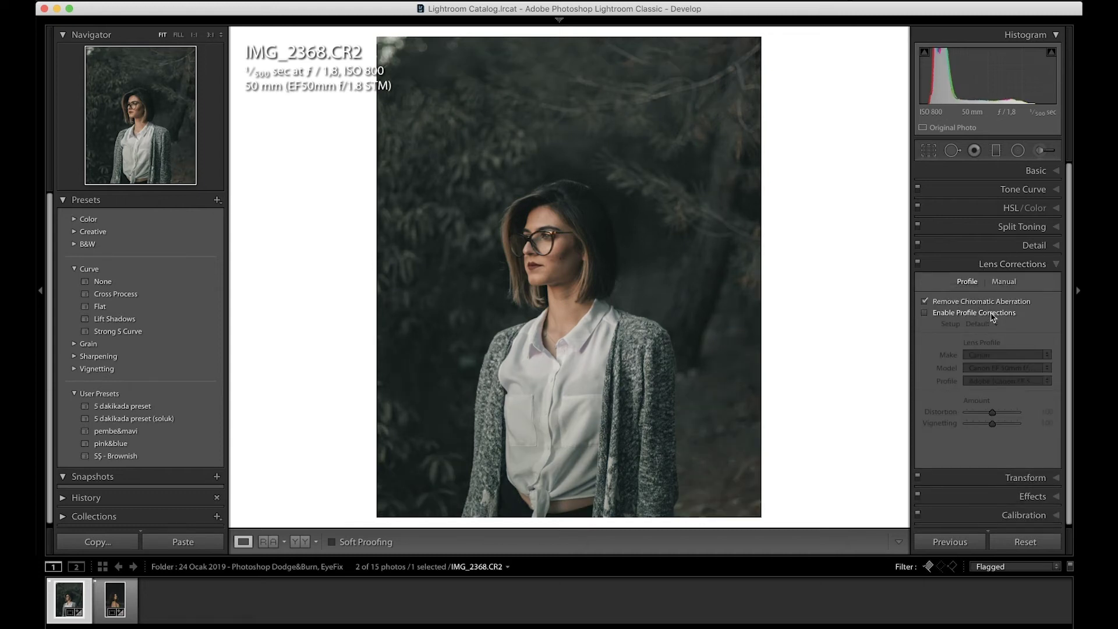
click(992, 315)
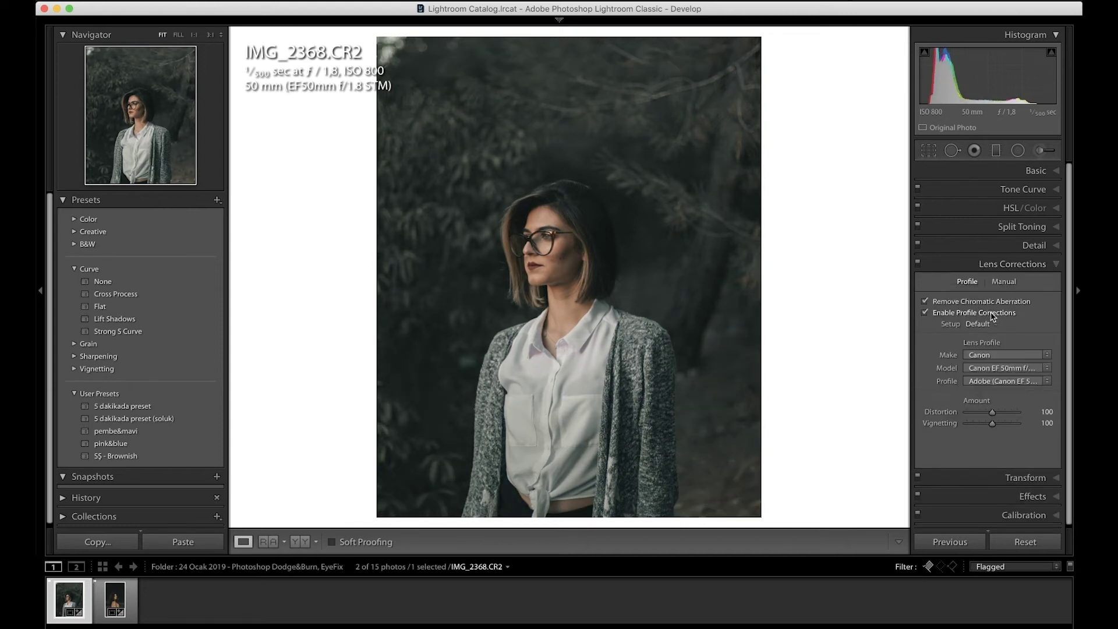
click(959, 266)
click(960, 301)
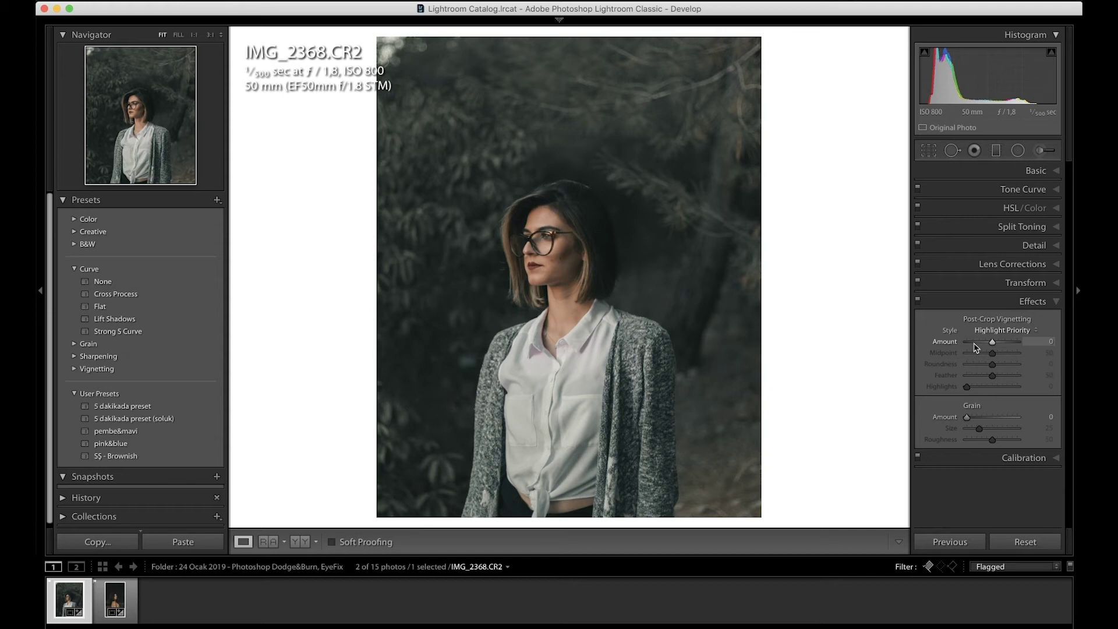
Add a post-crop vignette with Amount −20, Midpoint 70 and Feather 70, comparing it off and on
click(974, 343)
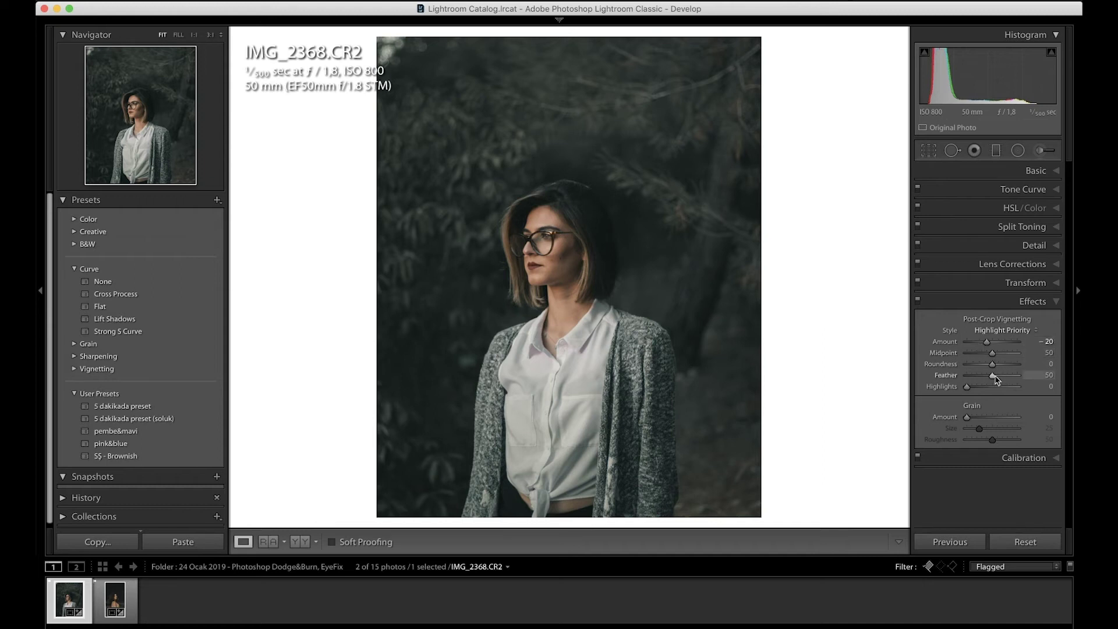
drag(993, 376, 967, 376)
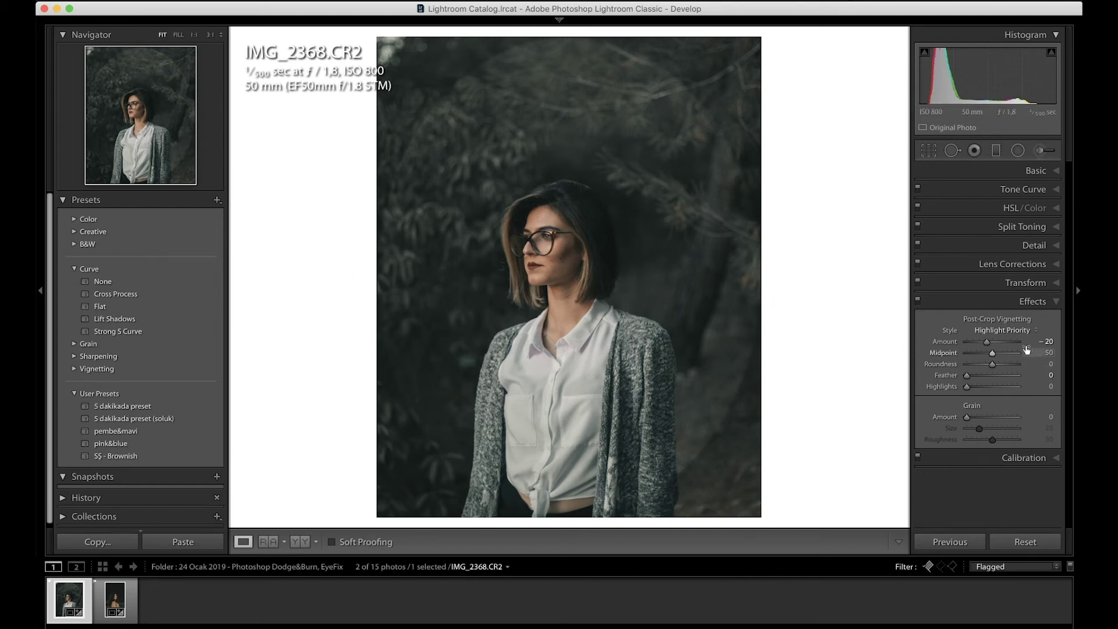
key(Up)
key(Up)
key(Up)
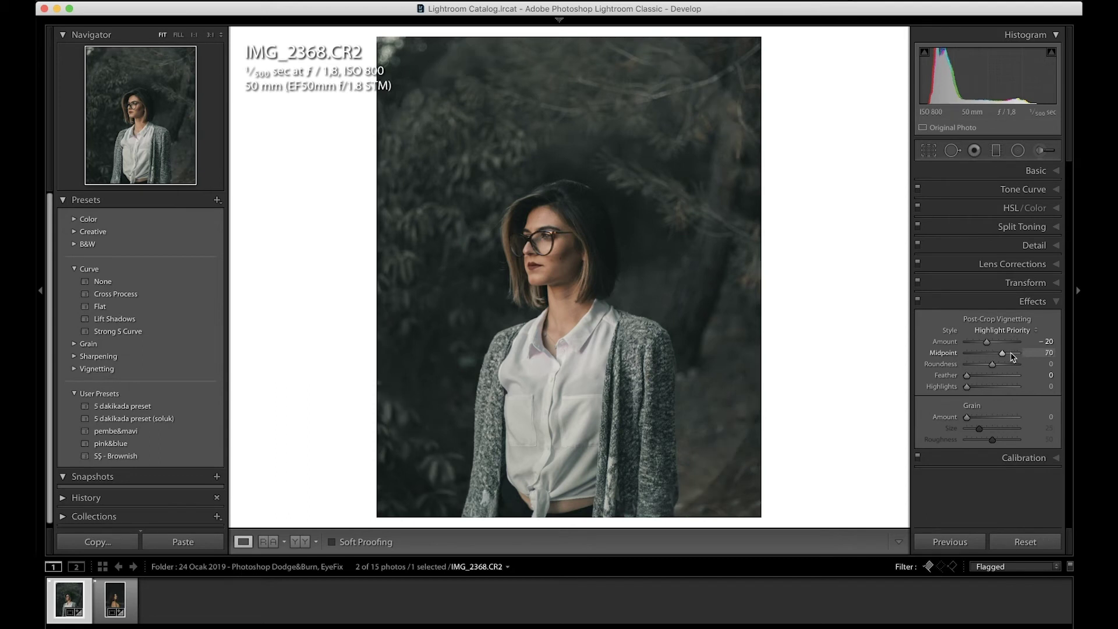
double_click(955, 375)
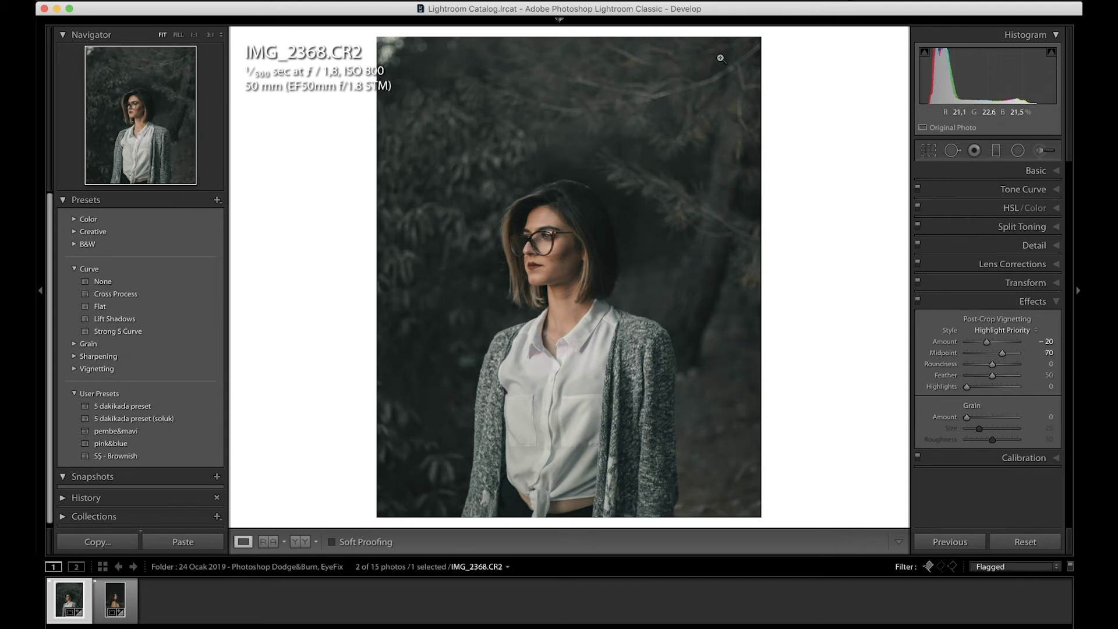
drag(993, 375, 1011, 377)
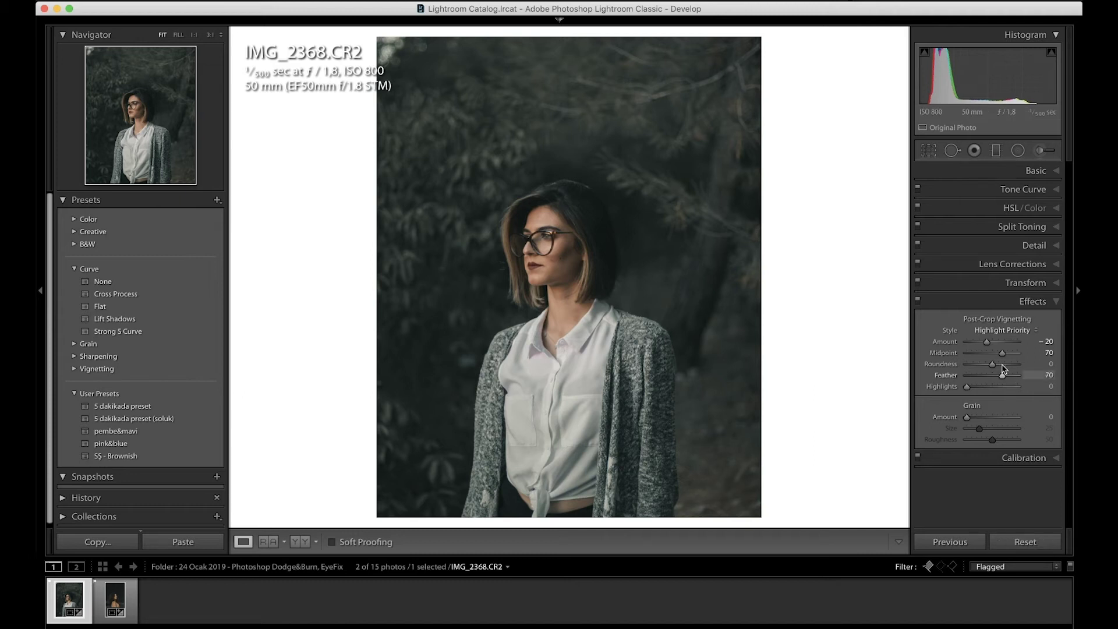
click(918, 302)
click(918, 301)
click(962, 301)
click(955, 321)
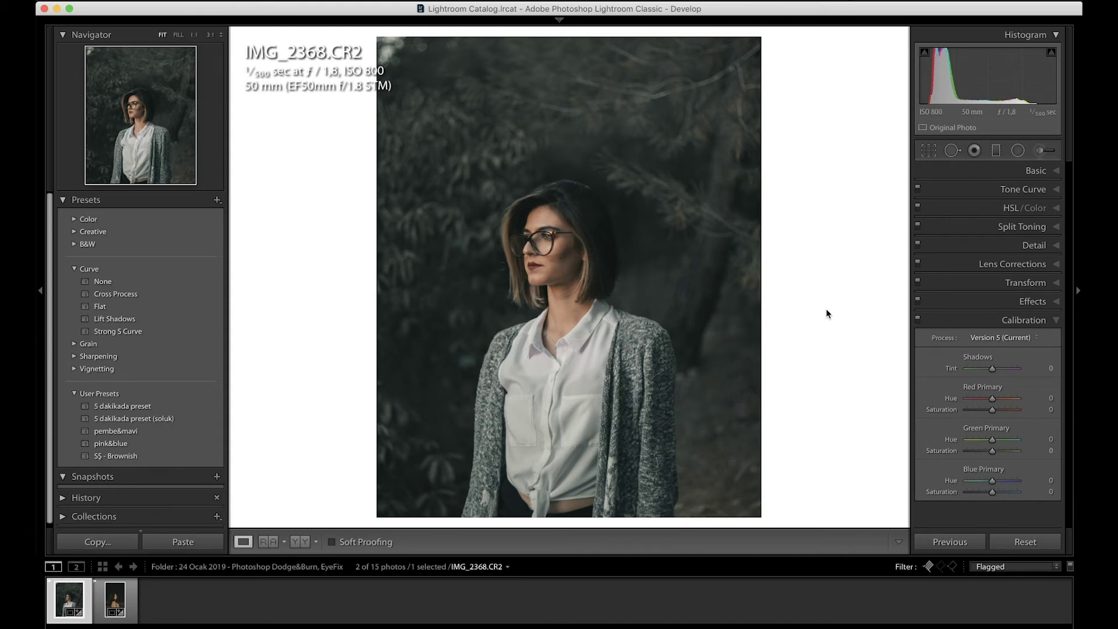
click(967, 208)
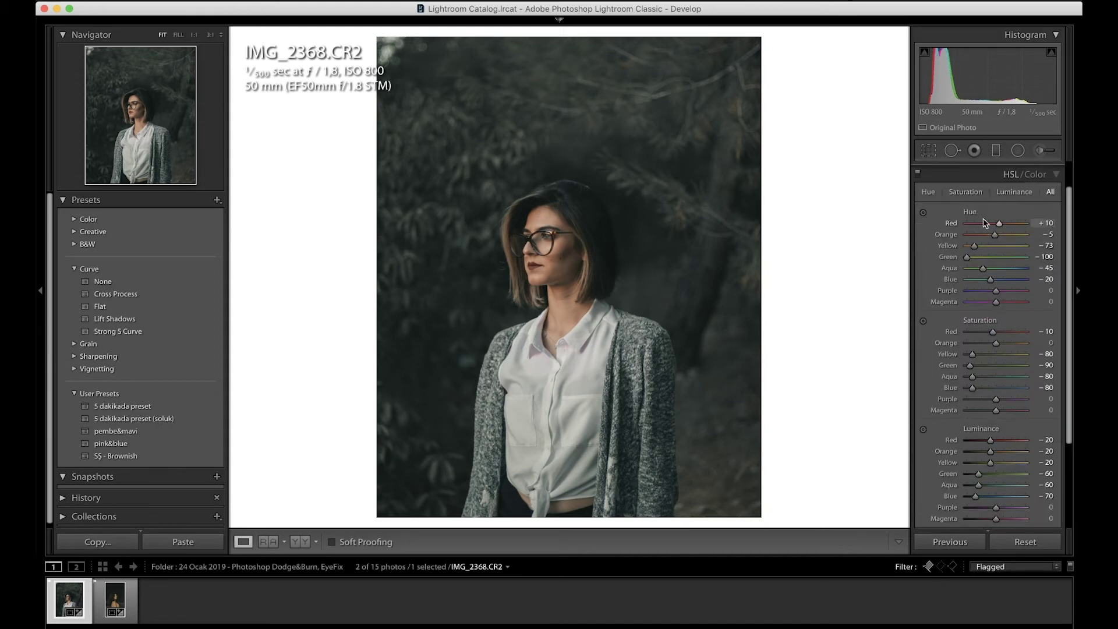
click(959, 180)
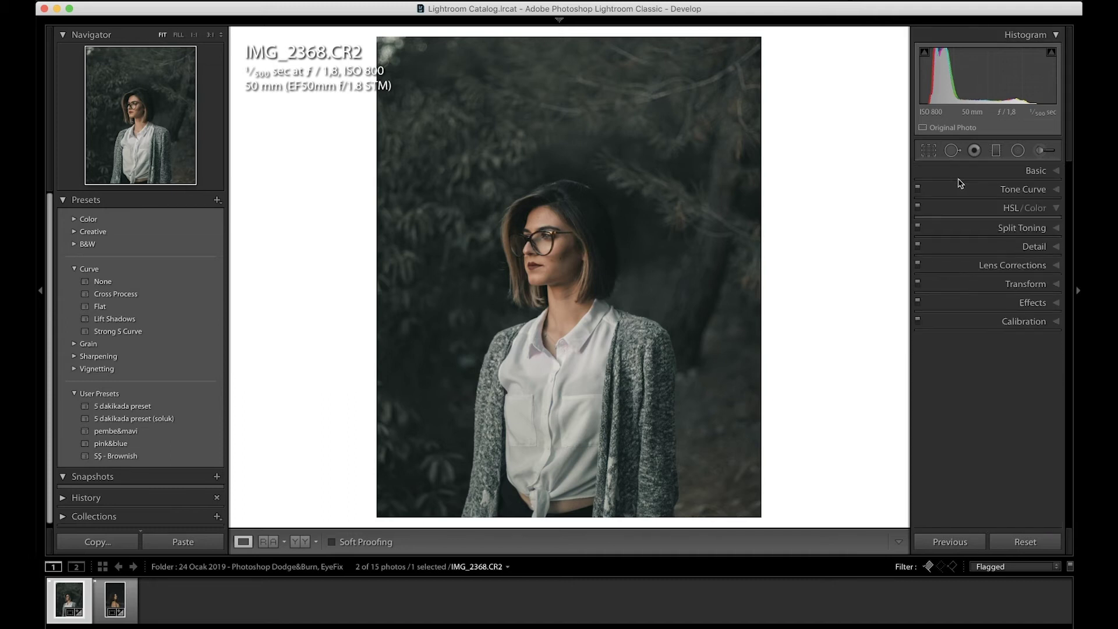
click(969, 322)
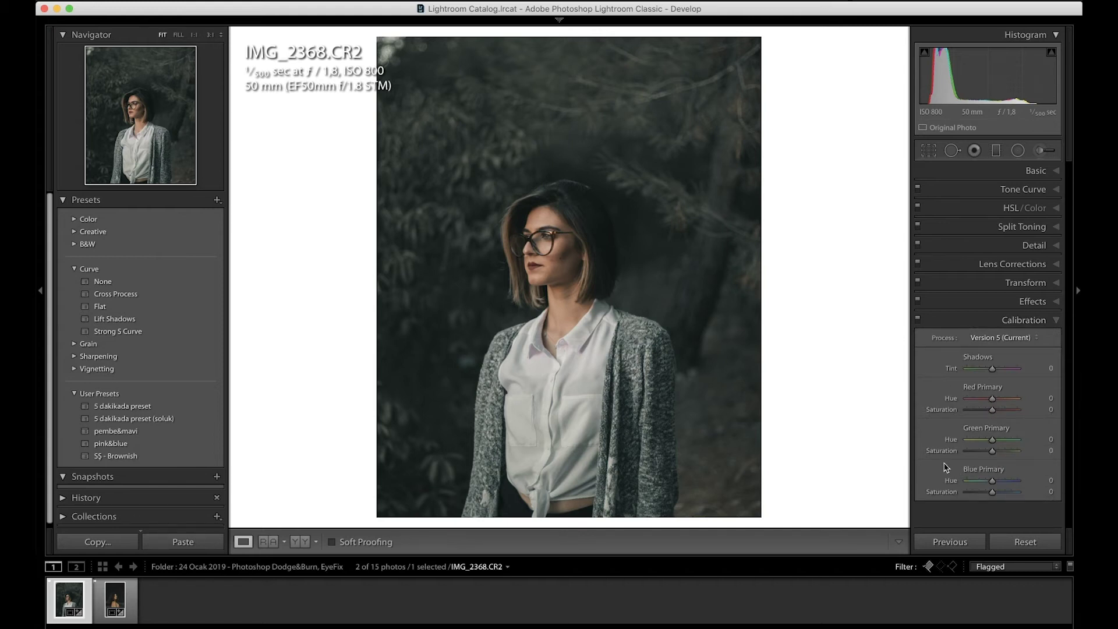
click(973, 208)
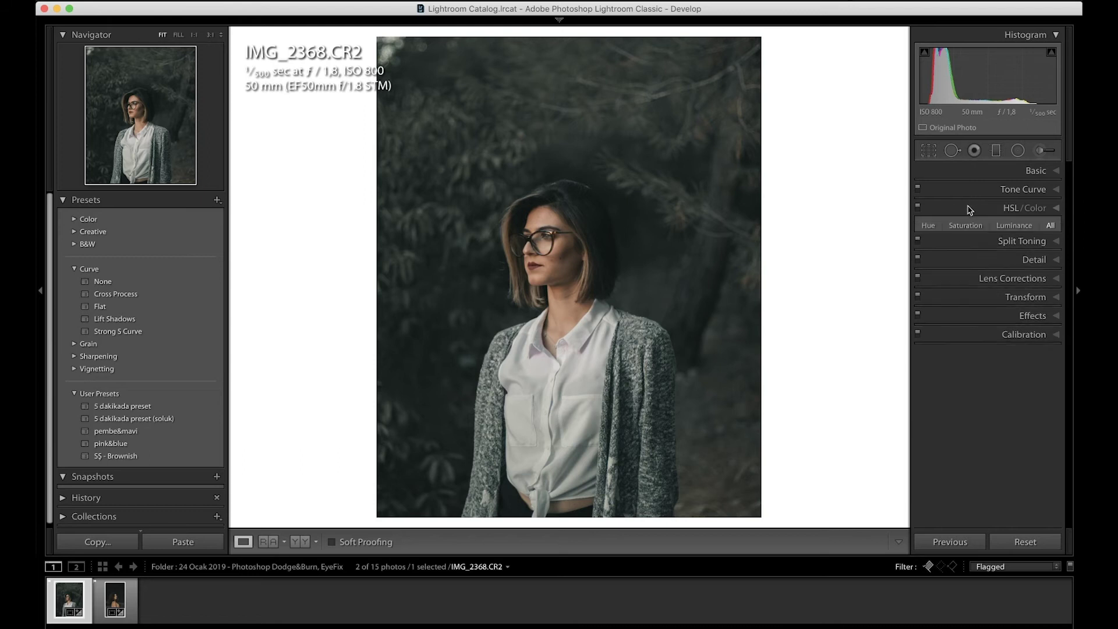
click(972, 175)
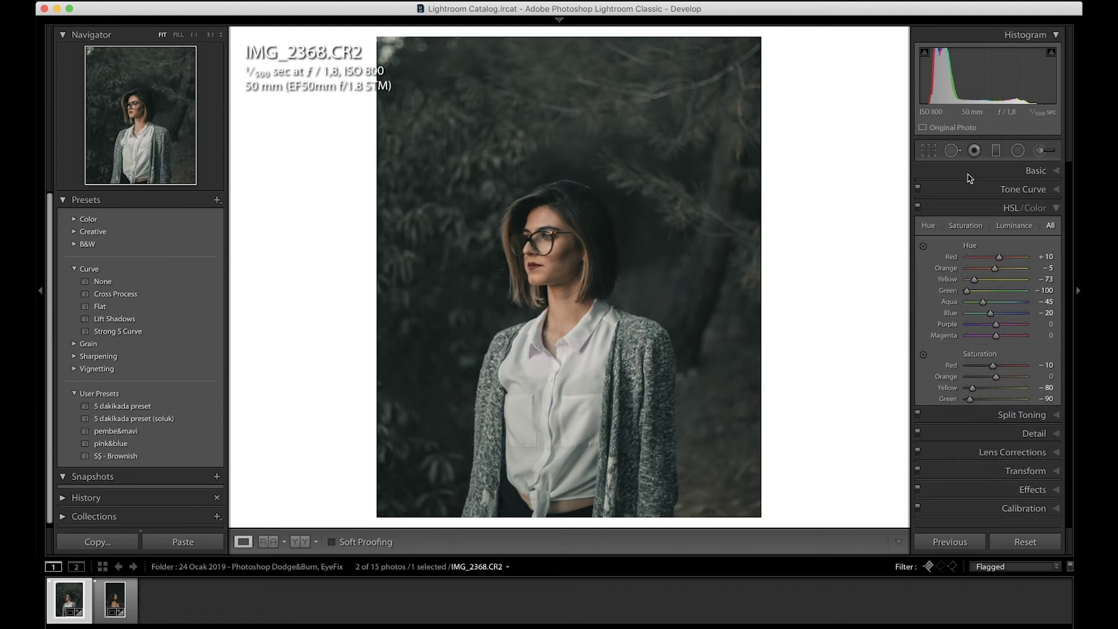
click(972, 322)
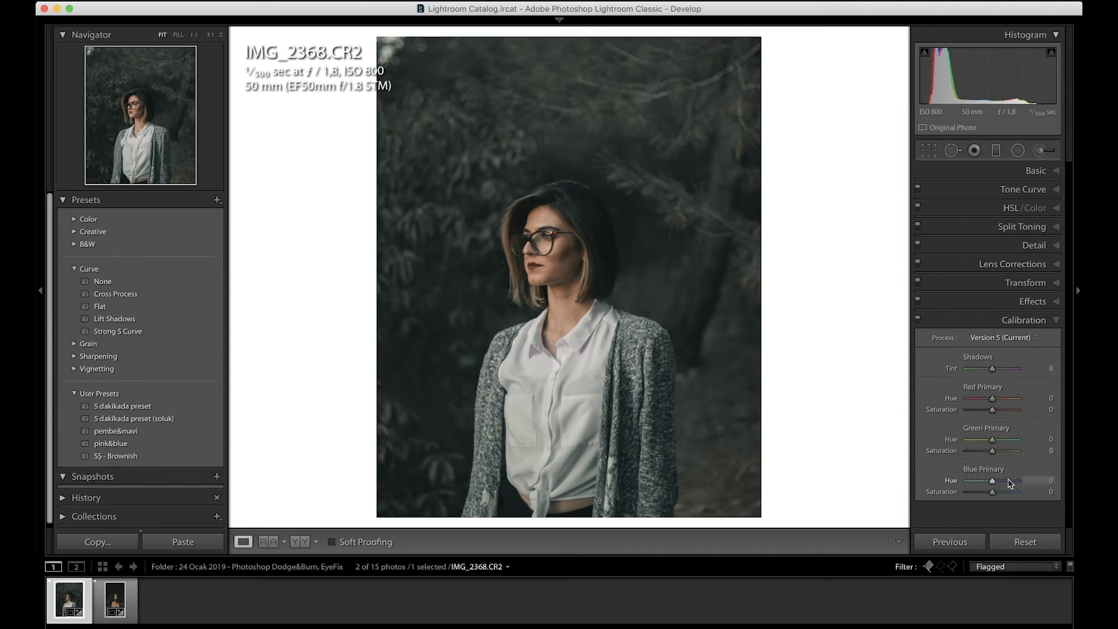
click(570, 252)
click(563, 251)
drag(993, 487, 997, 487)
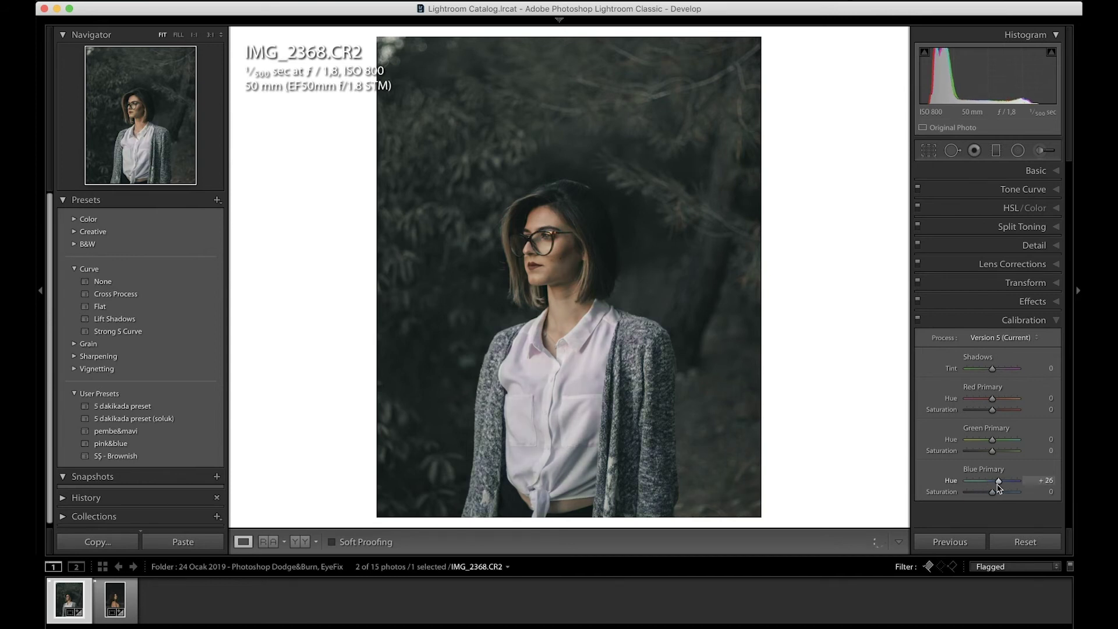
click(964, 206)
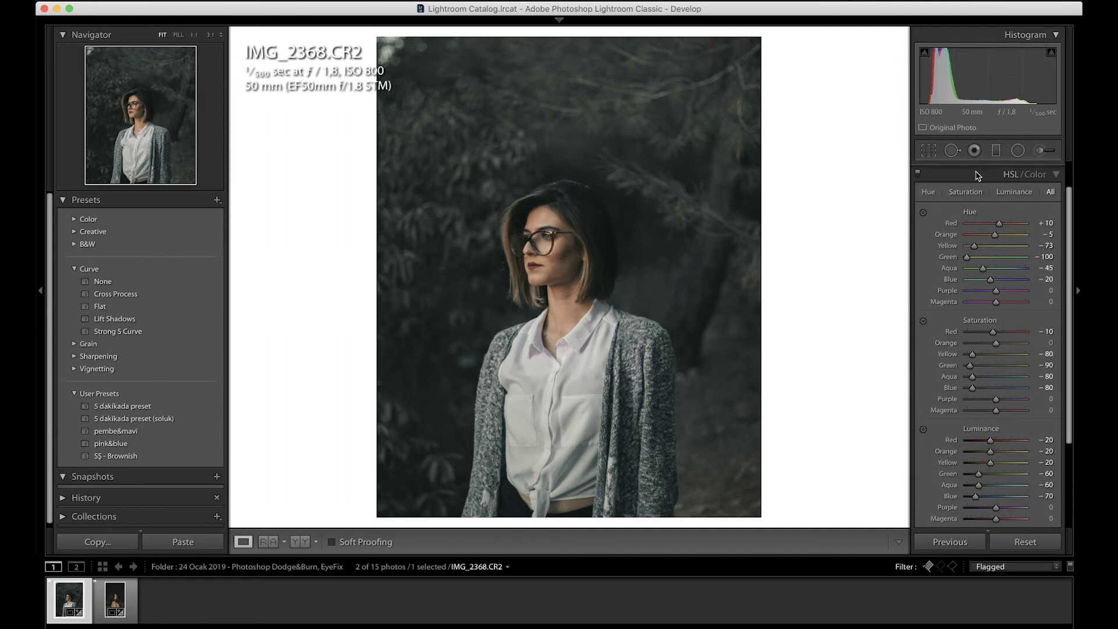
click(980, 174)
click(984, 321)
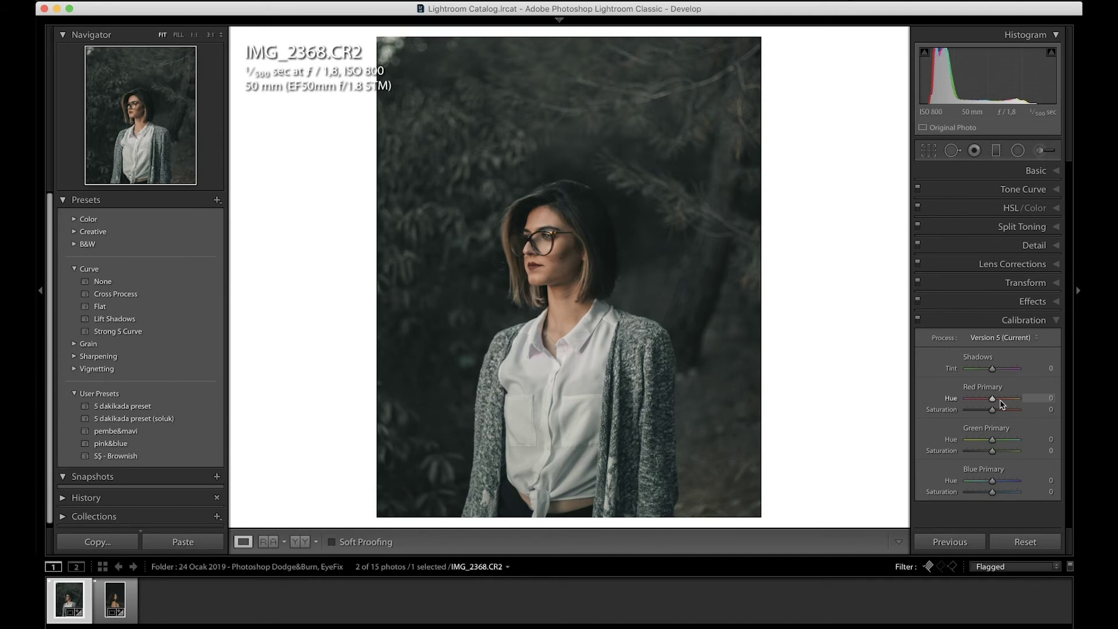
Set Red Primary hue to +40 after briefly previewing other hue shifts
click(1039, 398)
text(40)
key(Return)
mouse_move(1004, 404)
mouse_down()
mouse_move(1014, 405)
mouse_move(982, 406)
mouse_move(1014, 404)
mouse_up()
drag(1014, 404, 993, 404)
click(1037, 400)
text(40)
key(Return)
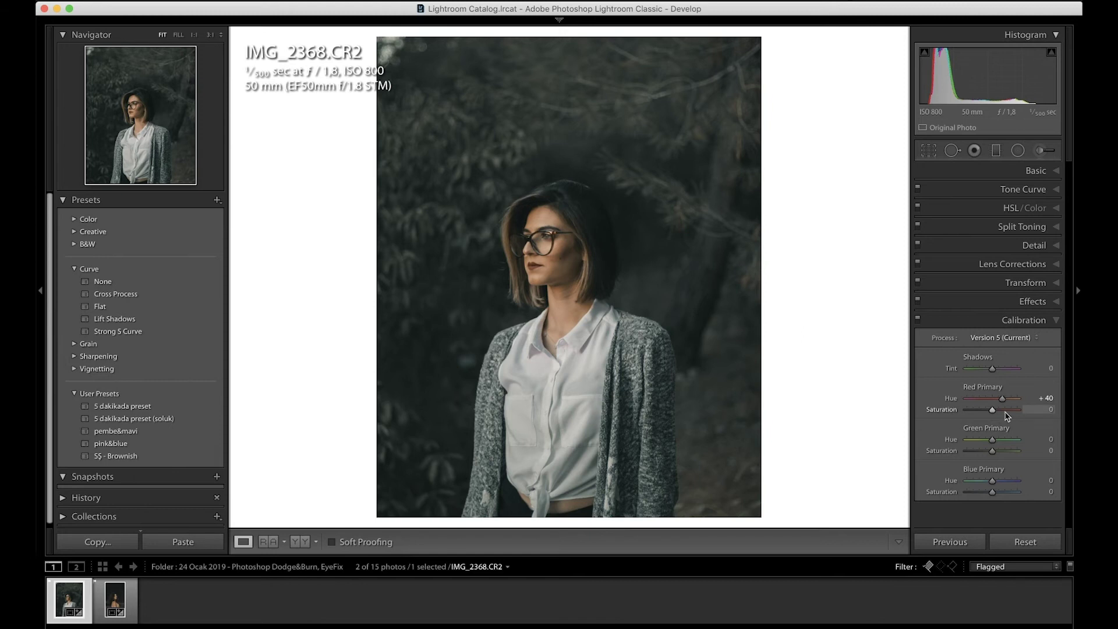
Push Green Primary hue to −100, zooming into the face to judge skin tones
scroll(1007, 416, up, 5)
drag(992, 440, 944, 444)
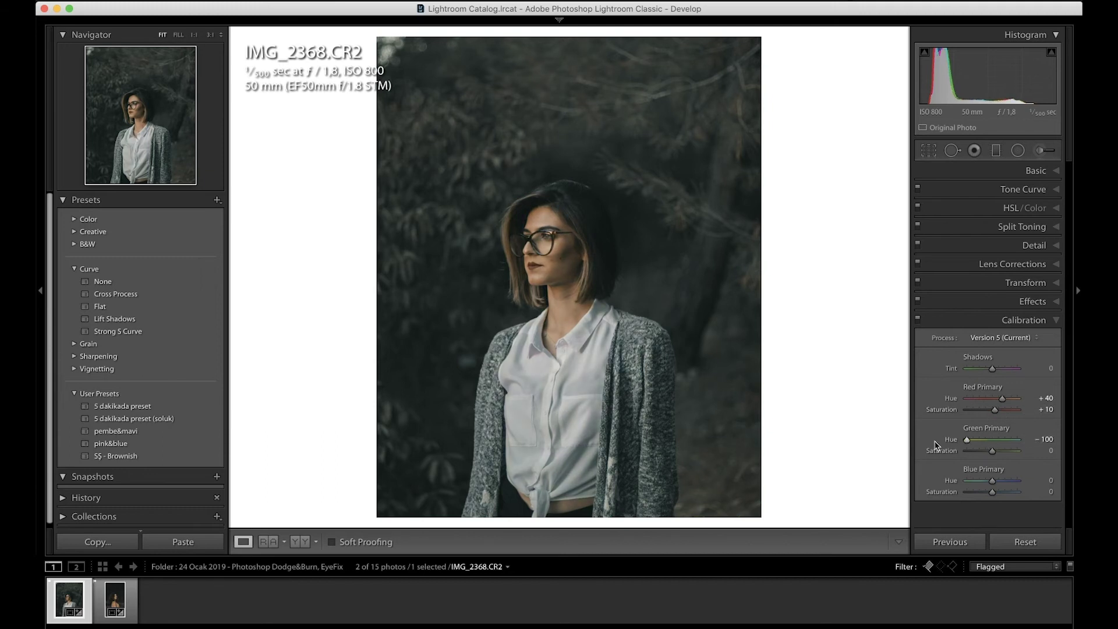
click(562, 252)
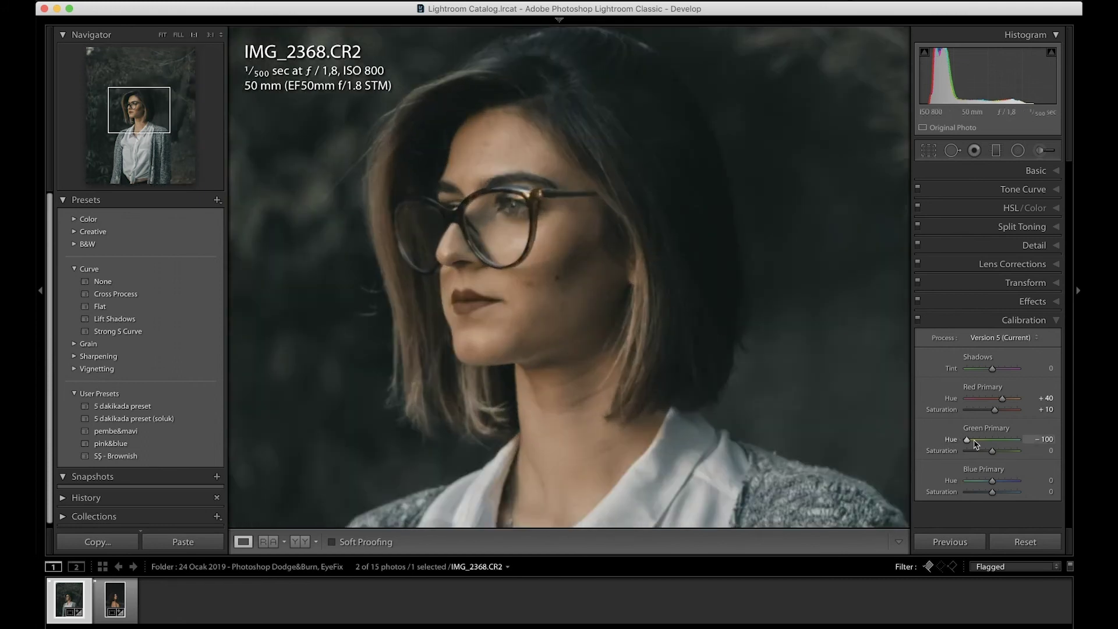
mouse_move(967, 440)
mouse_down()
mouse_move(994, 445)
mouse_move(945, 448)
mouse_move(988, 447)
mouse_up()
drag(988, 447, 961, 448)
click(1038, 440)
Set Green Primary hue to −90 and return the photo to fit view
text(-90)
key(Return)
key(z)
Set Blue Primary hue and saturation to −10 each, then switch calibration off to compare
mouse_move(992, 480)
mouse_down()
mouse_move(979, 482)
mouse_move(1026, 481)
mouse_up()
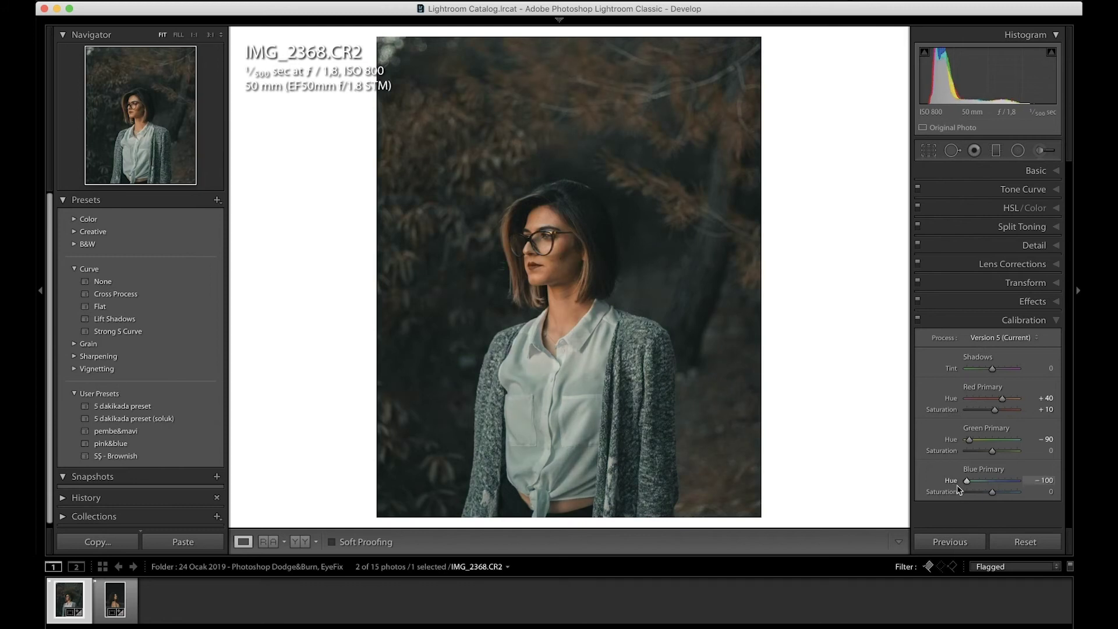
mouse_move(1040, 484)
mouse_down()
mouse_move(941, 494)
mouse_move(1019, 485)
mouse_up()
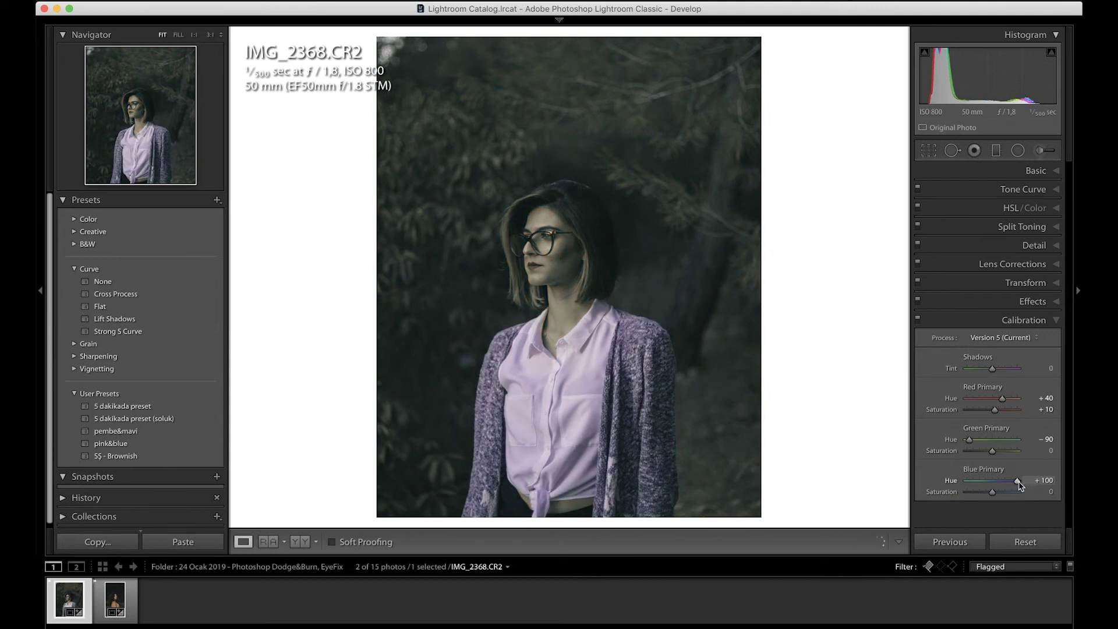
double_click(992, 482)
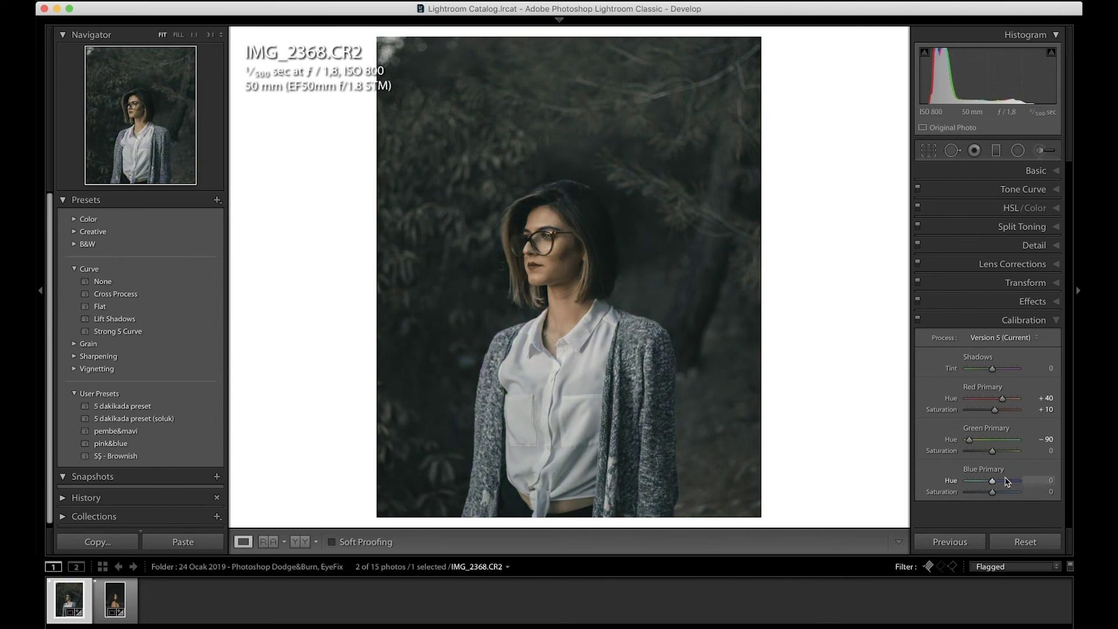
key(Down)
key(Down)
drag(1014, 496, 989, 493)
click(918, 320)
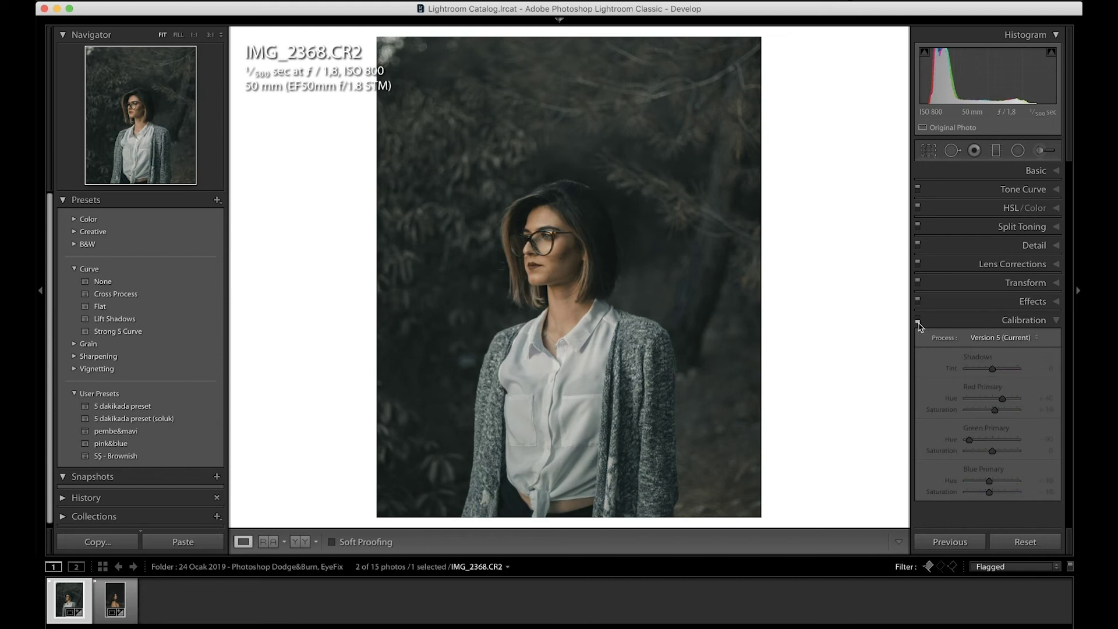
Toggle Calibration off and on to compare, leave it enabled, and check the face close up
click(918, 320)
click(918, 320)
click(918, 321)
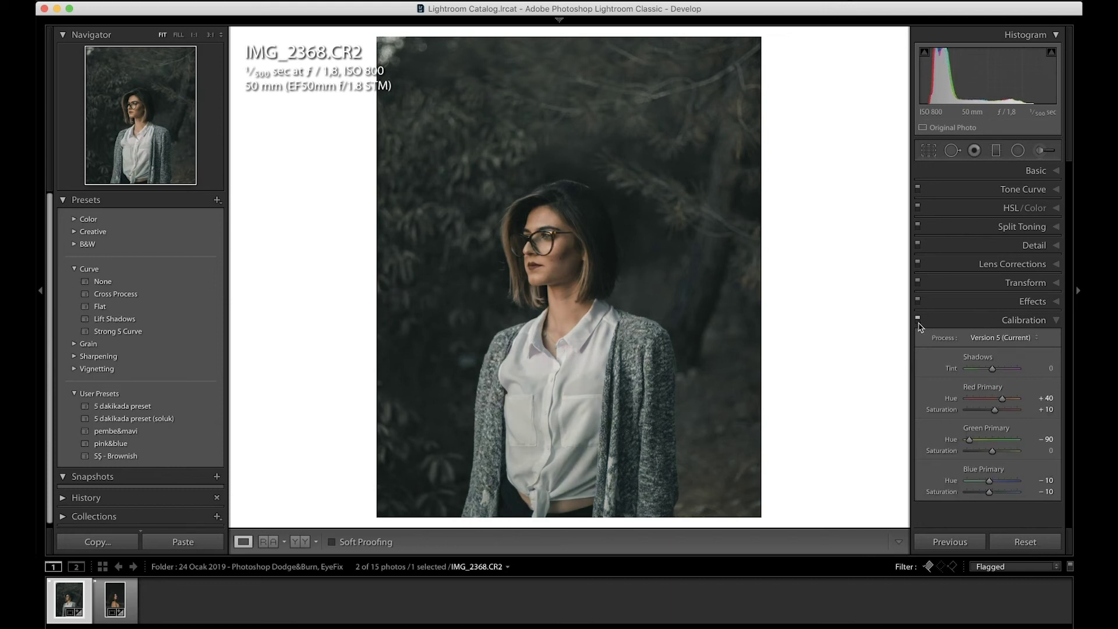
click(958, 325)
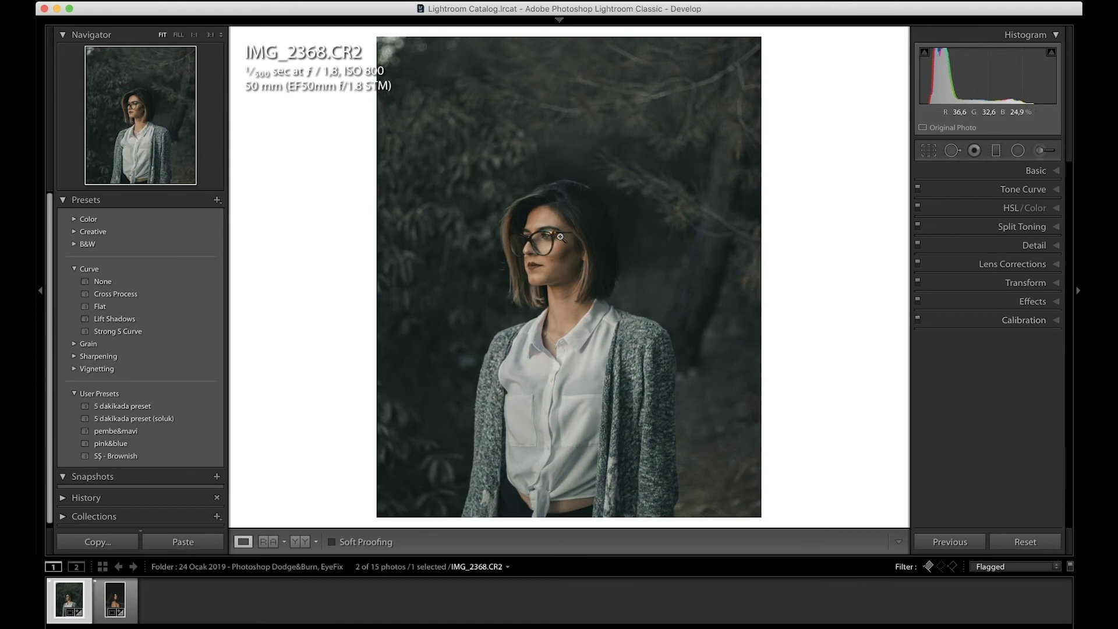
click(561, 239)
click(653, 244)
Review the HSL/Color adjustments, then bring up the Presets + menu
click(961, 208)
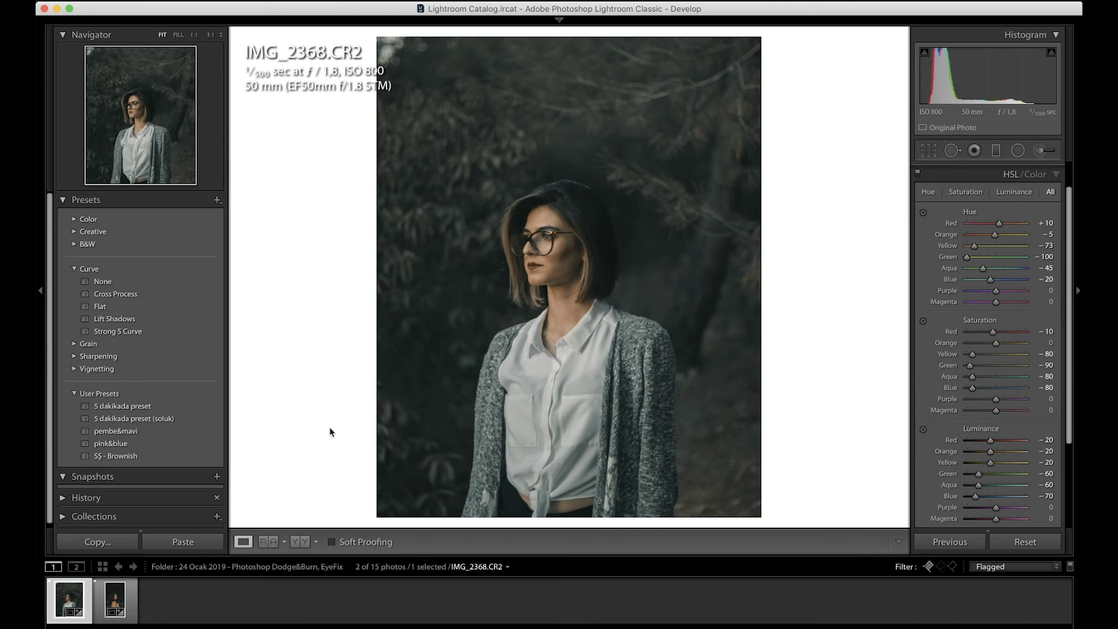
key(super+0)
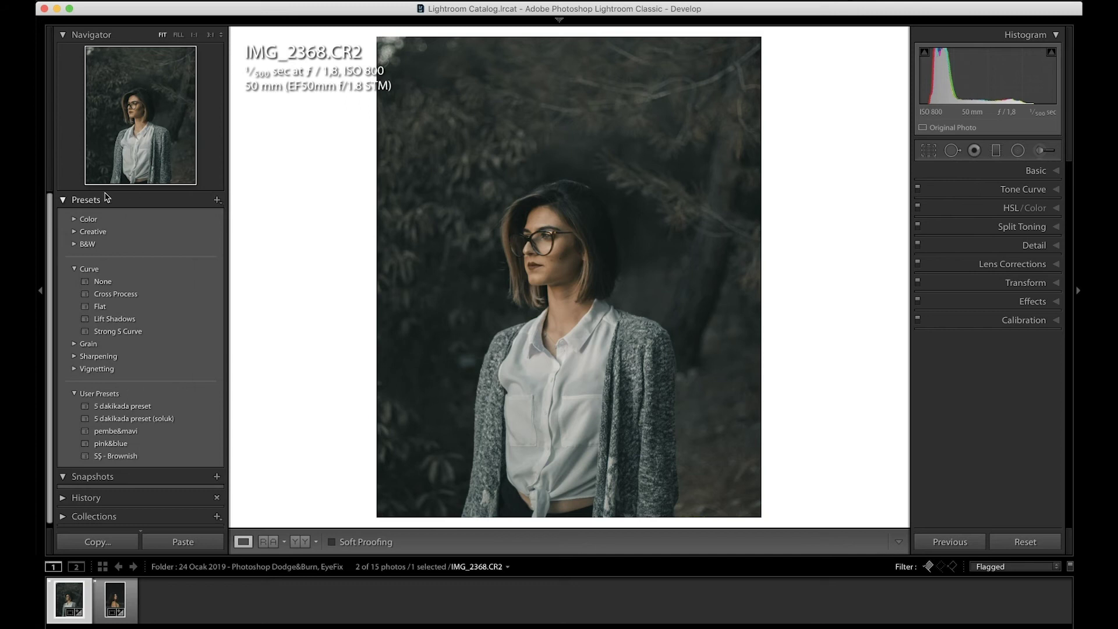
click(218, 201)
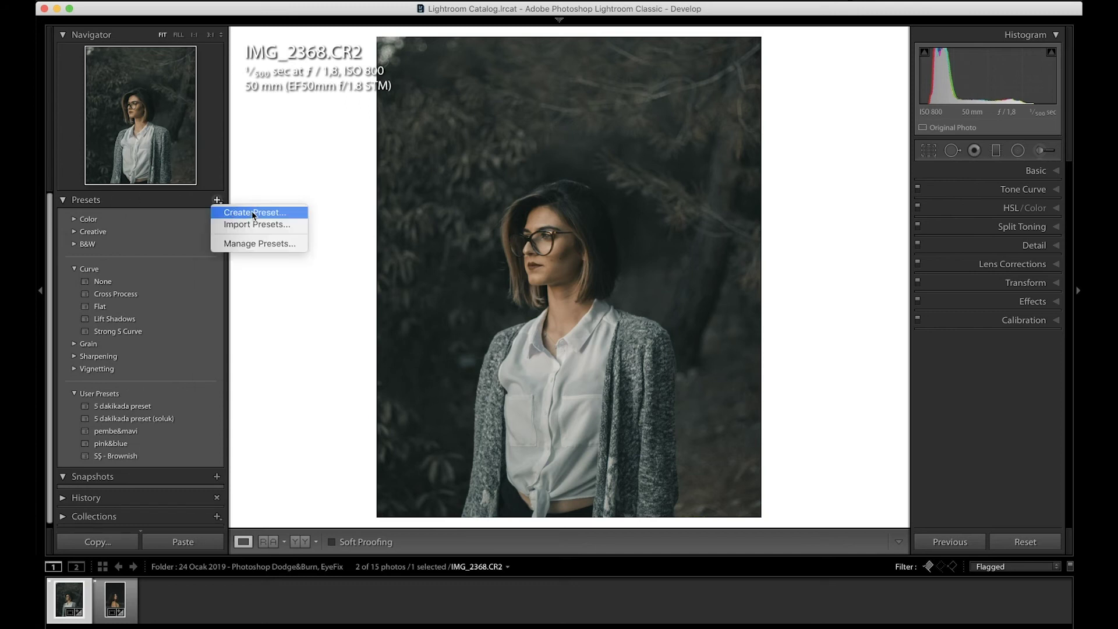
Create a new develop preset named 'Patreon Preset'i' with White Balance excluded
click(230, 211)
text(Patreon Ğ)
key(BackSpace)
text(Preset'i)
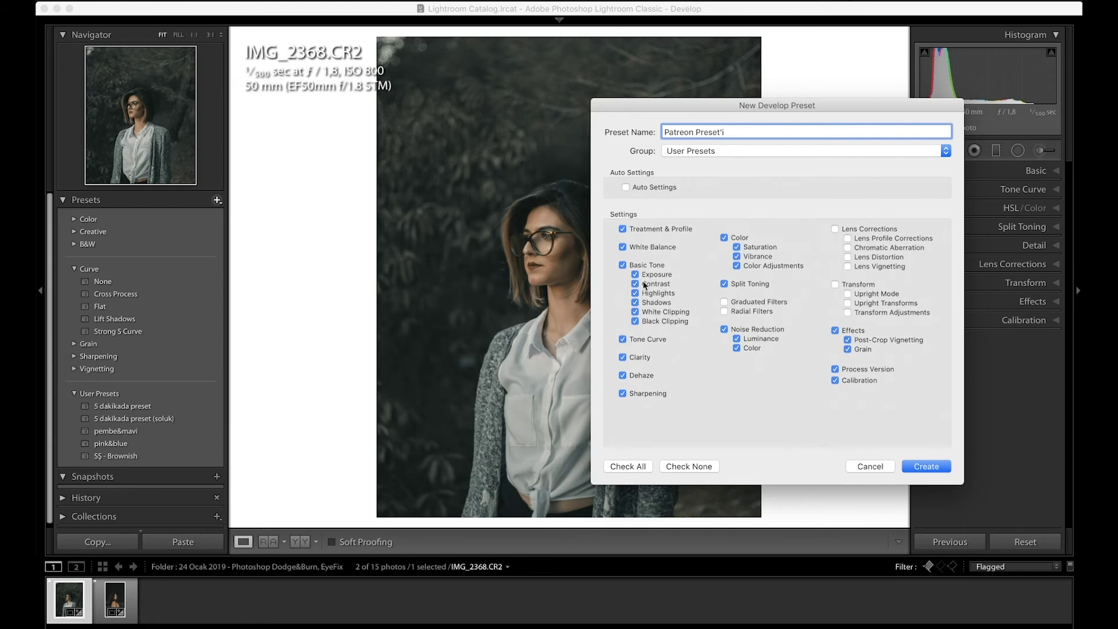
click(623, 247)
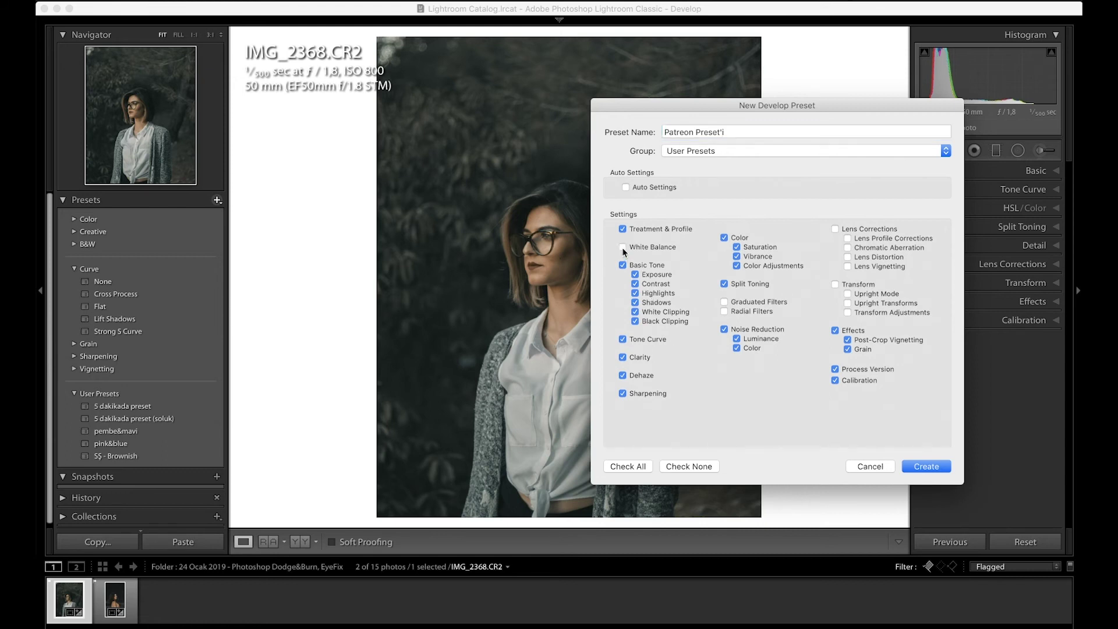
Move the New Develop Preset dialog up and to the right
drag(714, 107, 729, 113)
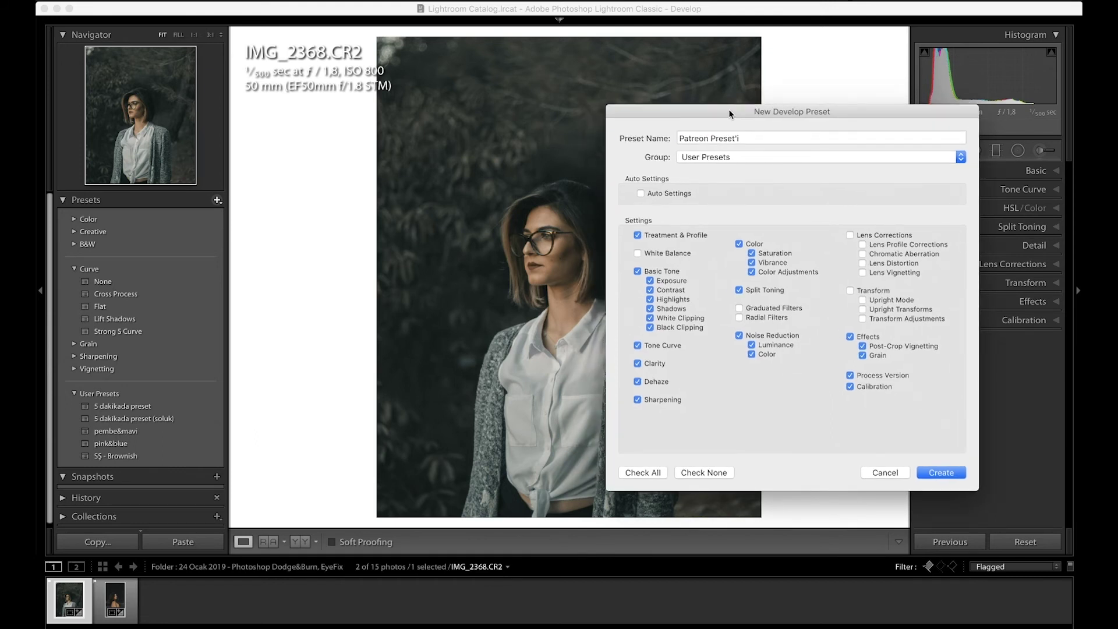
drag(729, 110, 736, 108)
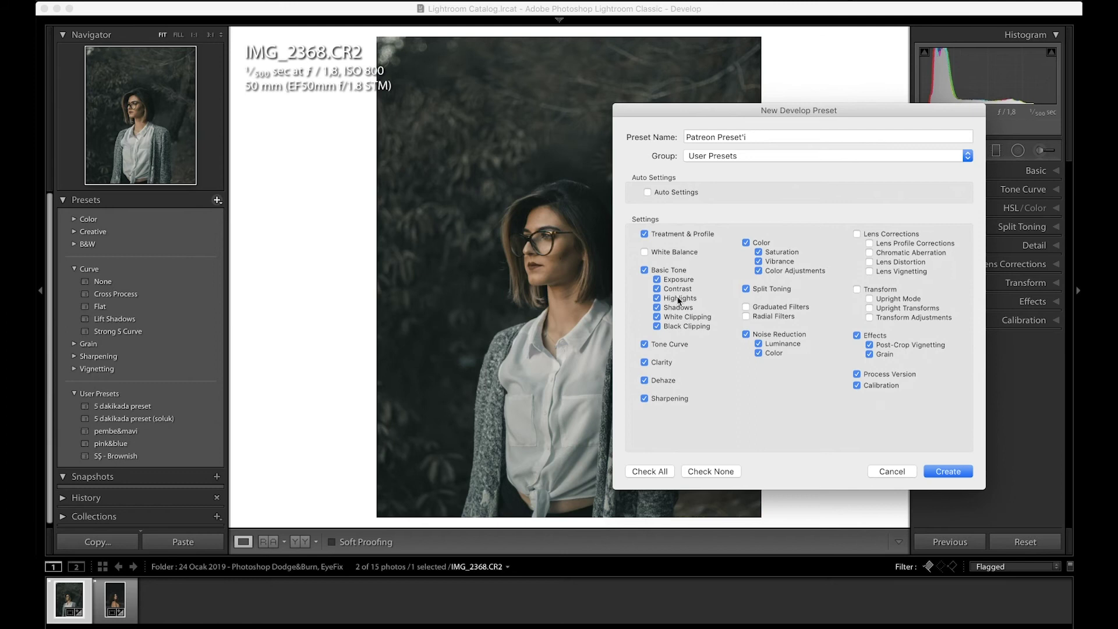
drag(811, 110, 850, 89)
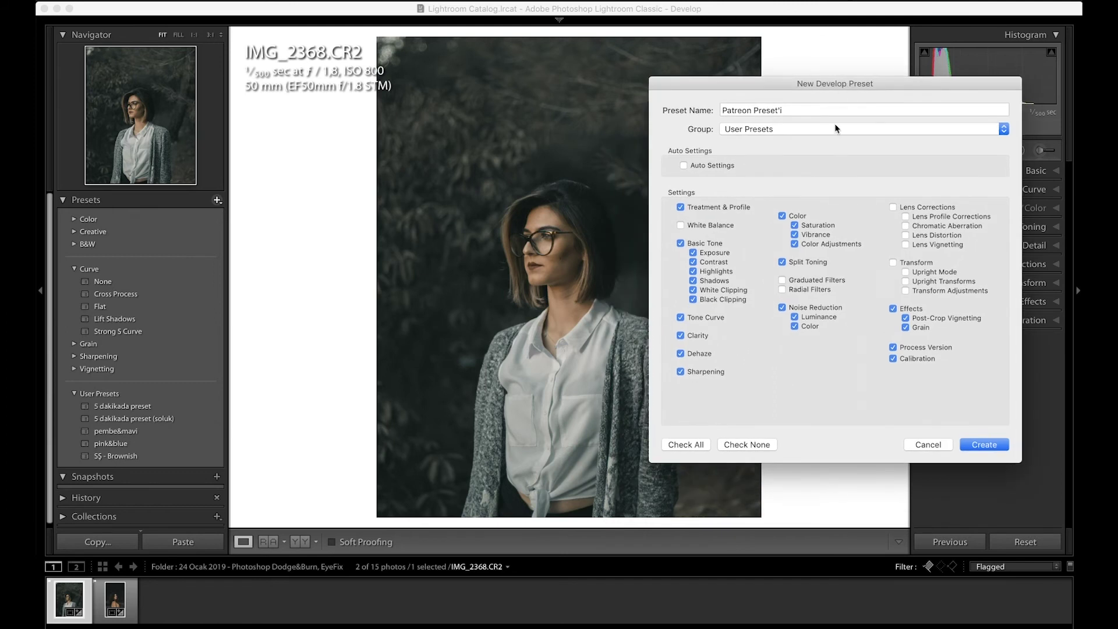
click(892, 208)
Save Patreon Preset'i and select the second portrait, IMG_4571
click(985, 445)
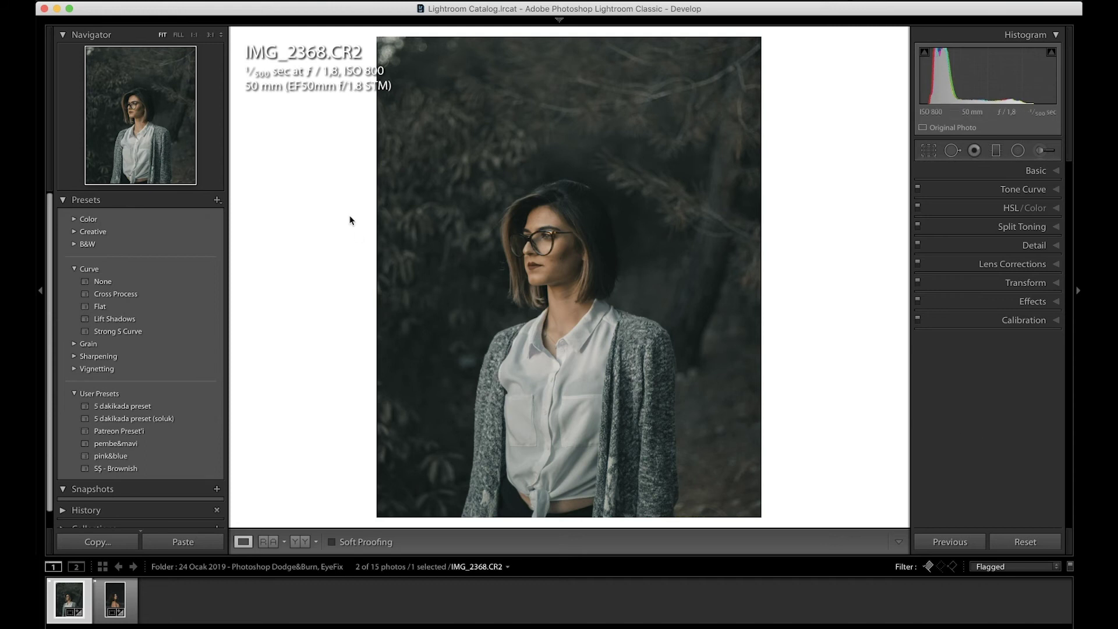
click(118, 603)
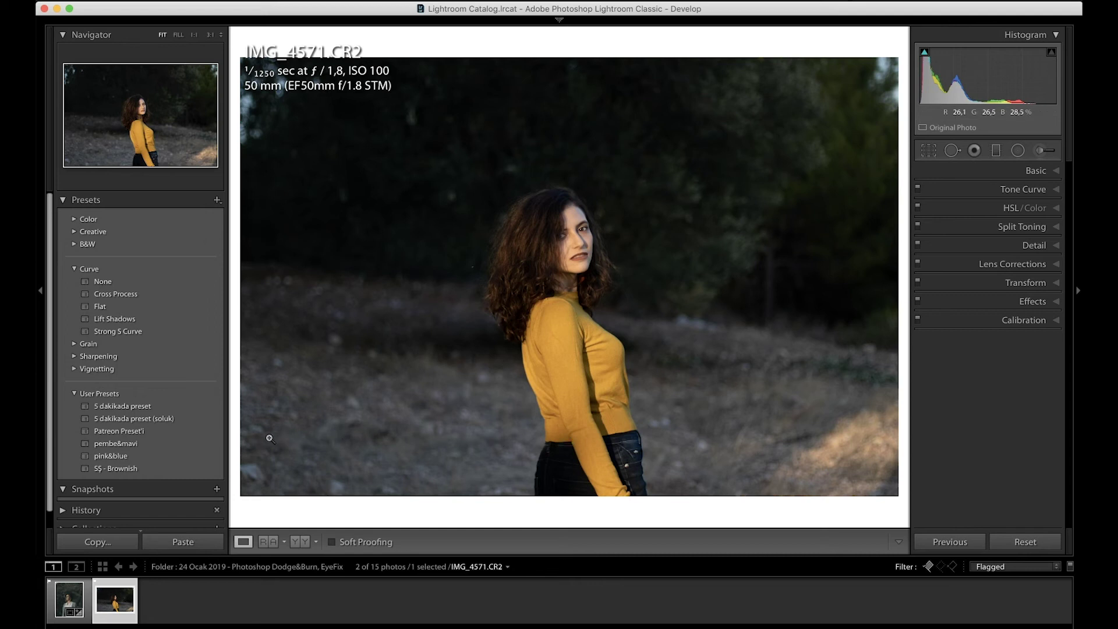
Start a 4 x 5 / 8 x 10 crop and flip the frame to portrait
key(r)
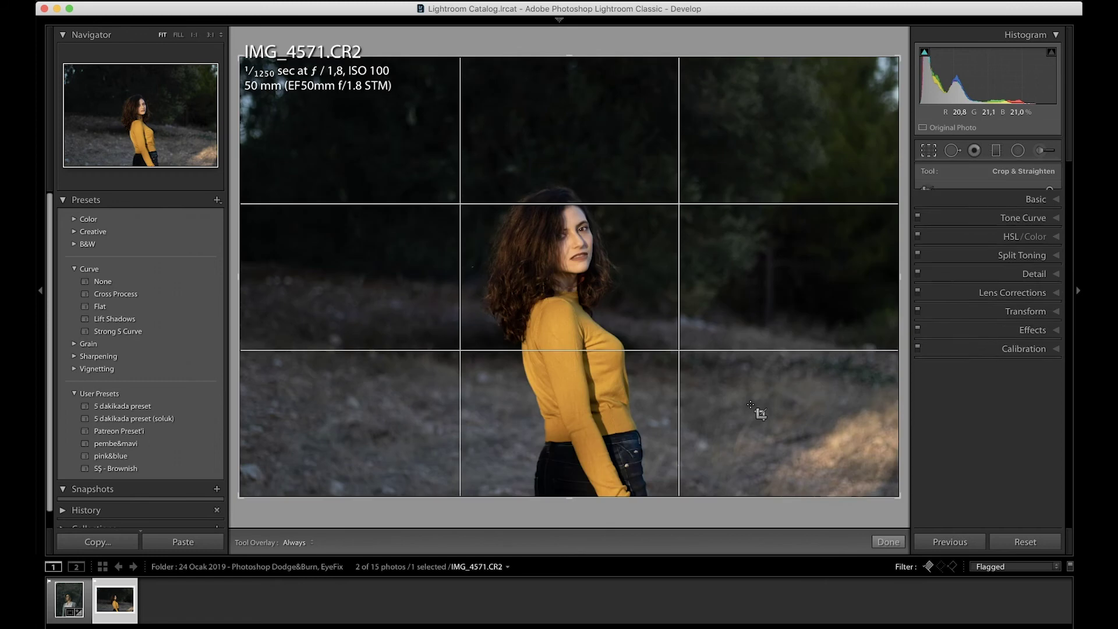
click(1019, 194)
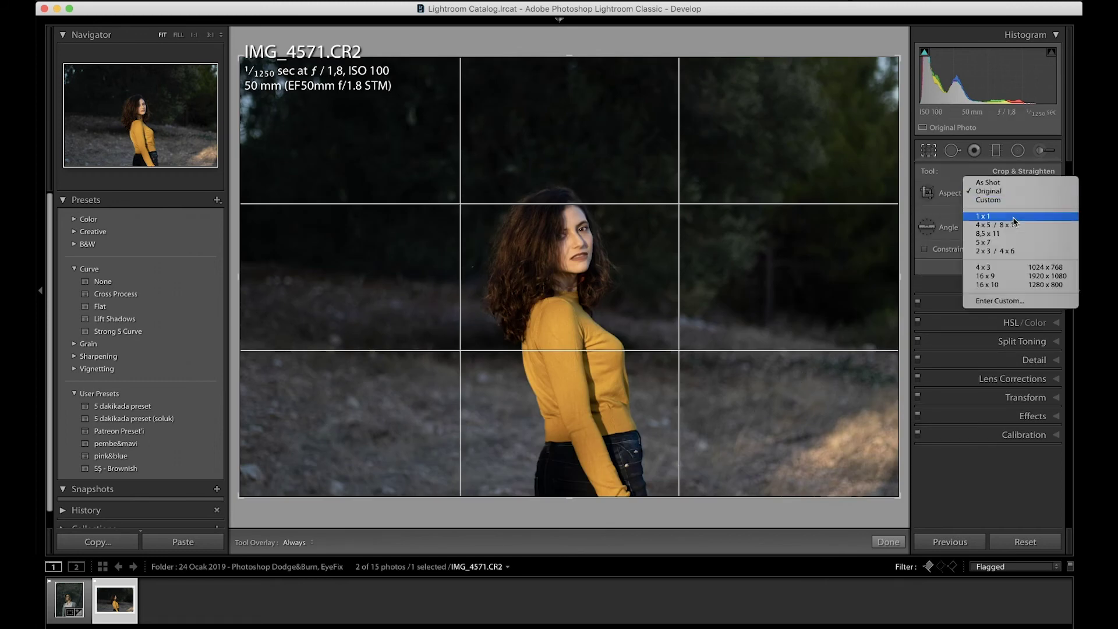
click(993, 226)
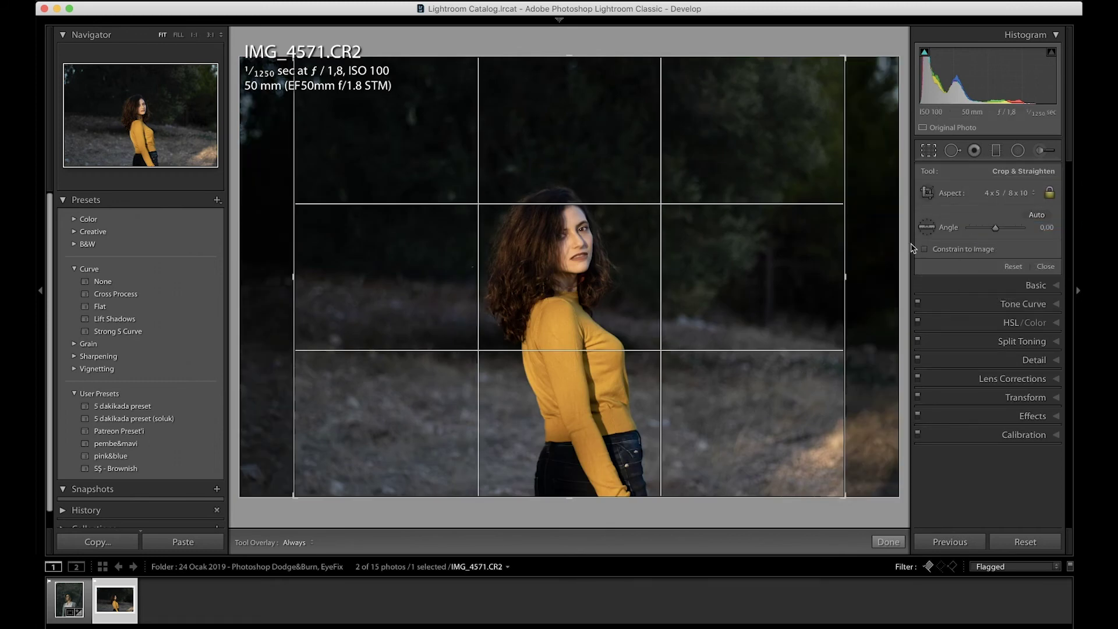
key(x)
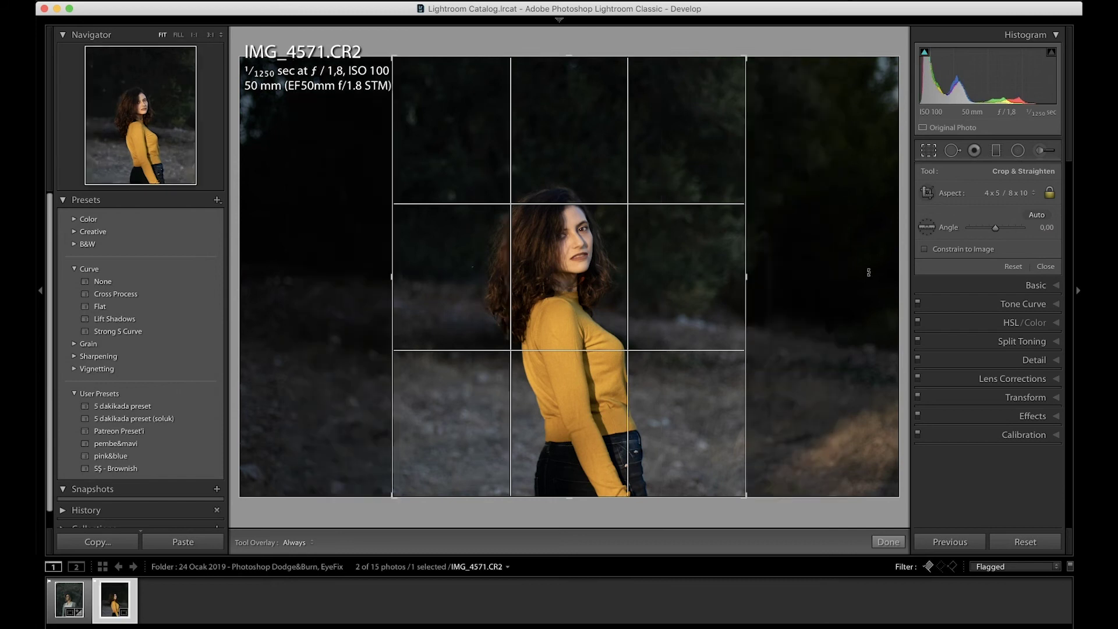
key(x)
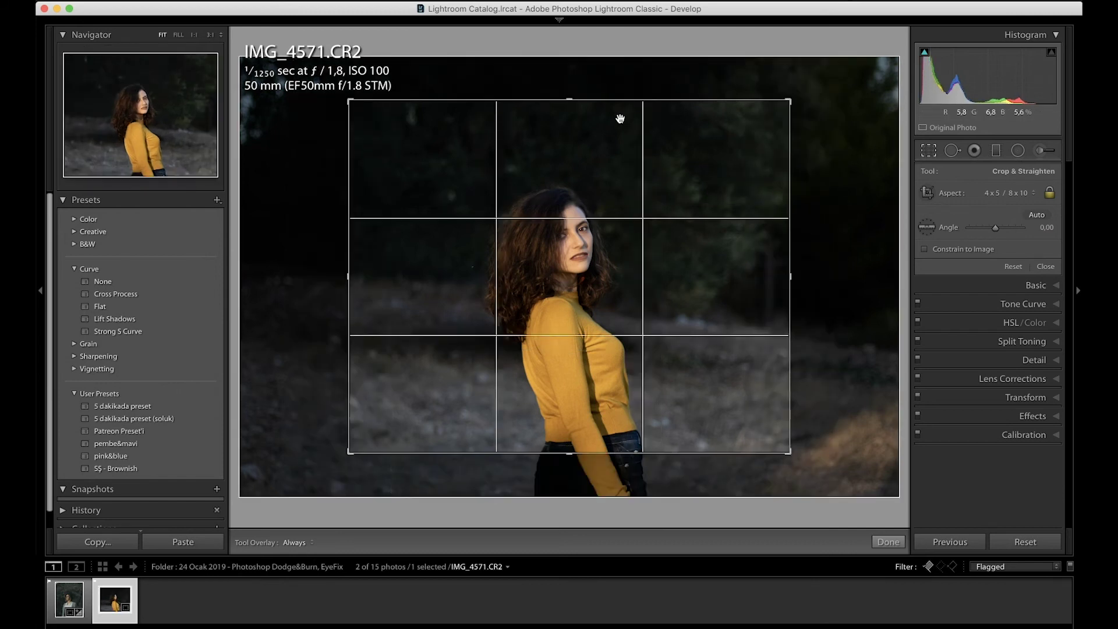
key(x)
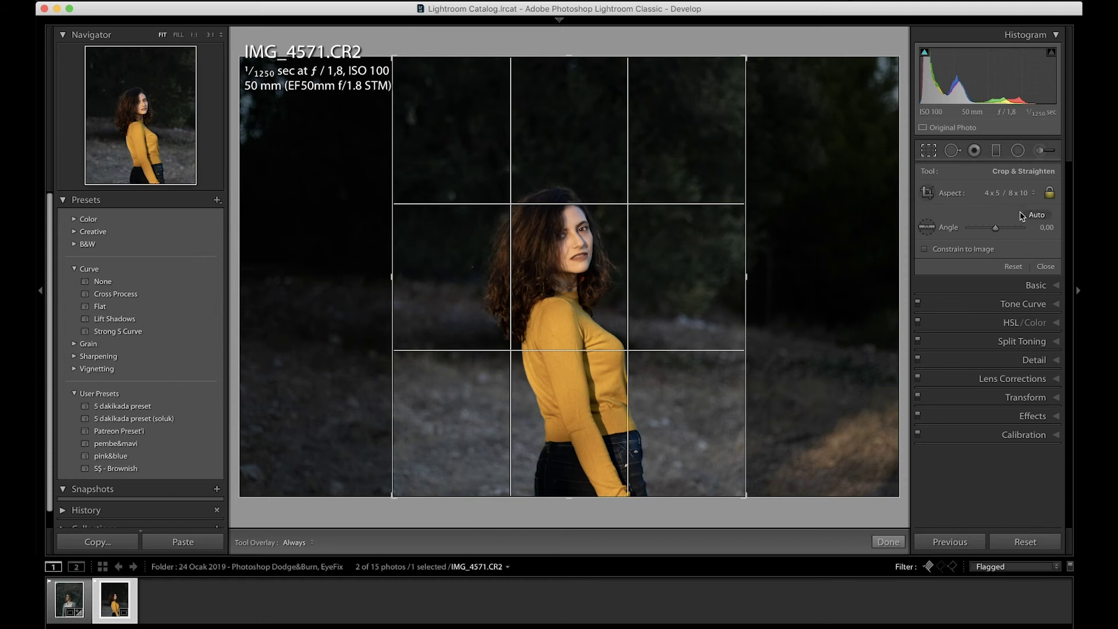
After trying 16 x 9, set the crop back to 4 x 5 portrait framed around the woman
click(1012, 193)
click(1004, 242)
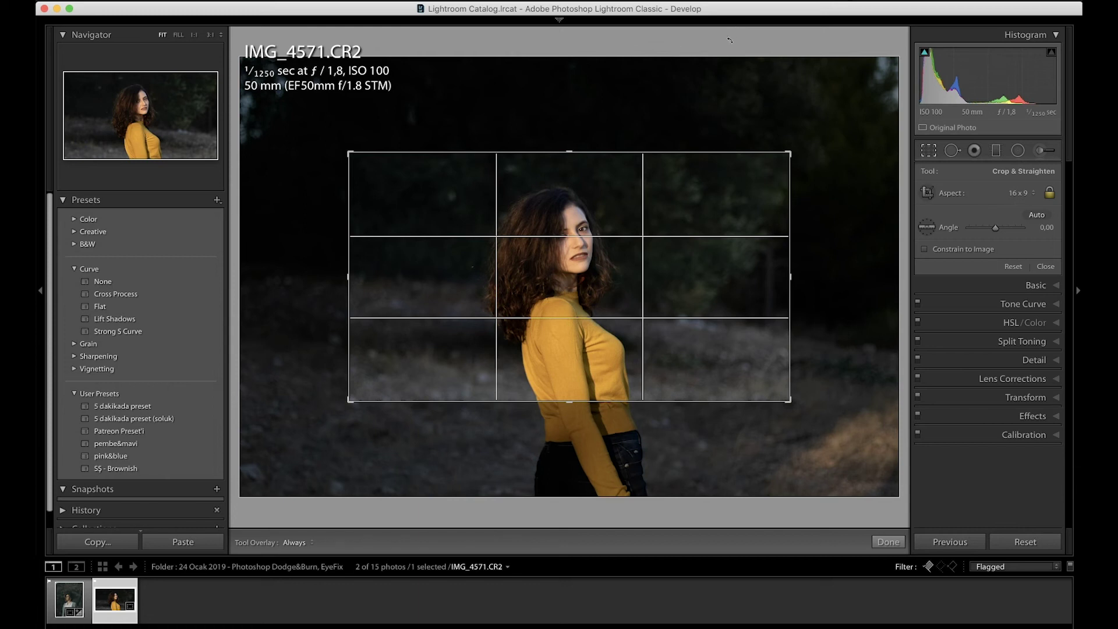
click(1018, 193)
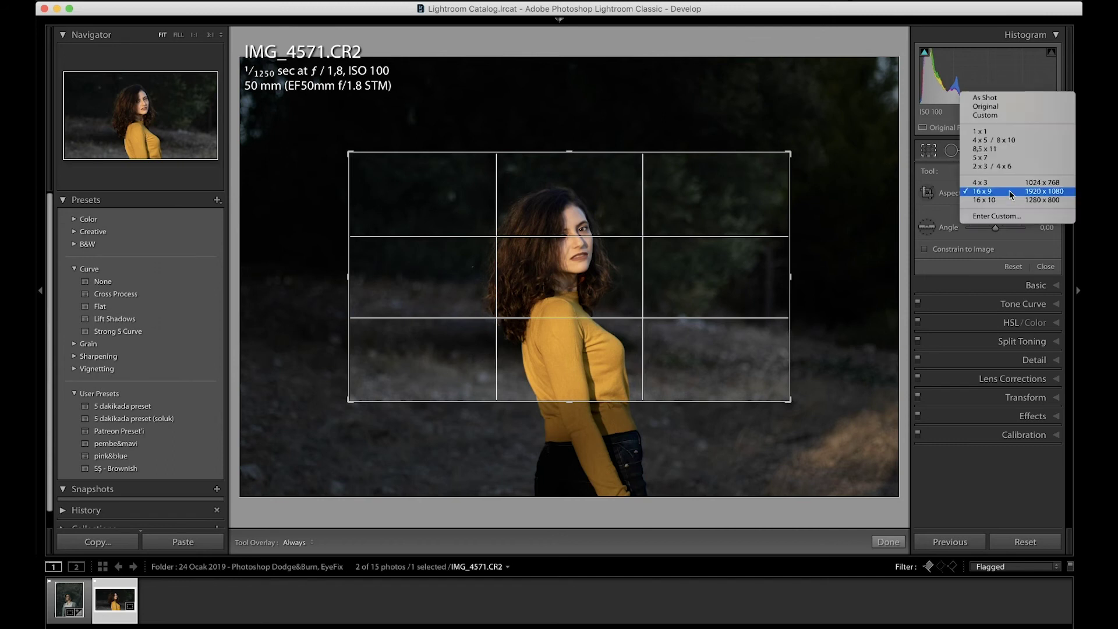
click(994, 139)
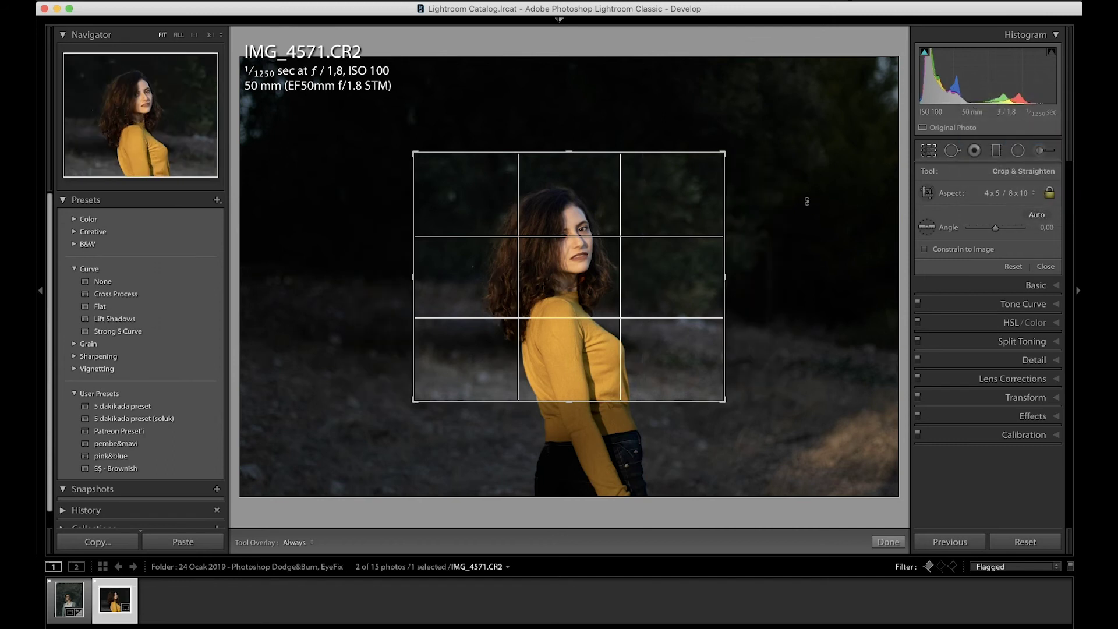
key(x)
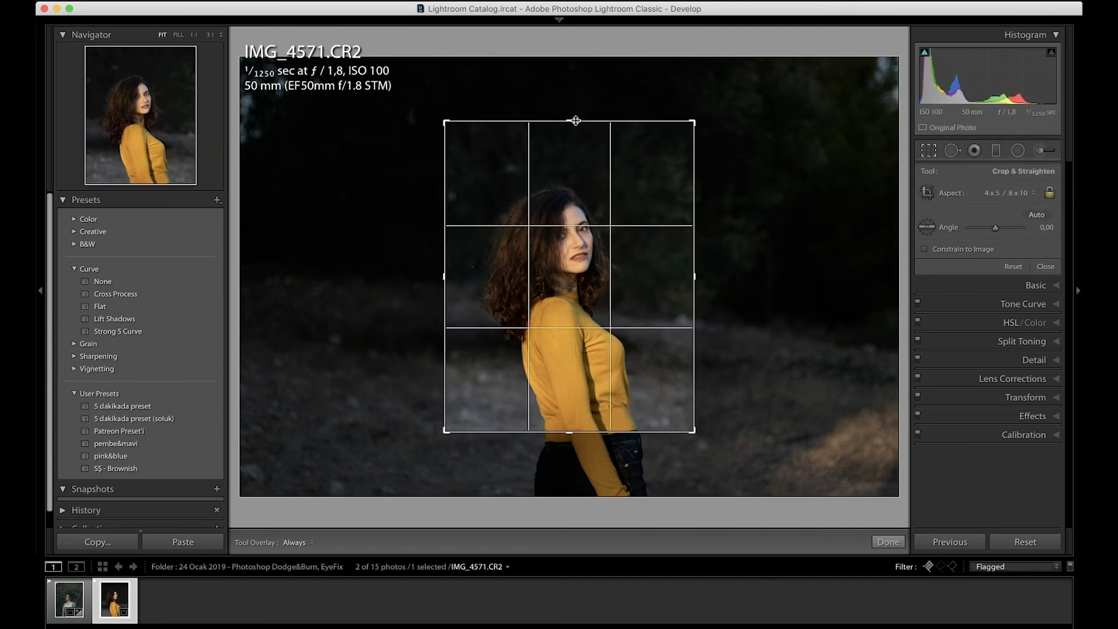
drag(573, 117, 580, 86)
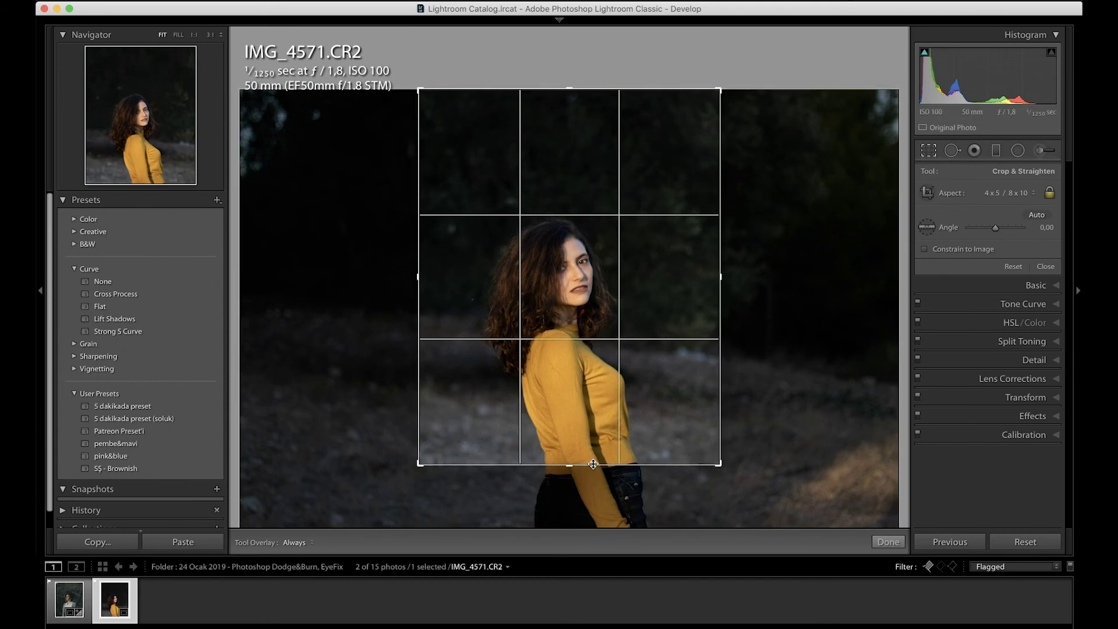
drag(593, 465, 593, 467)
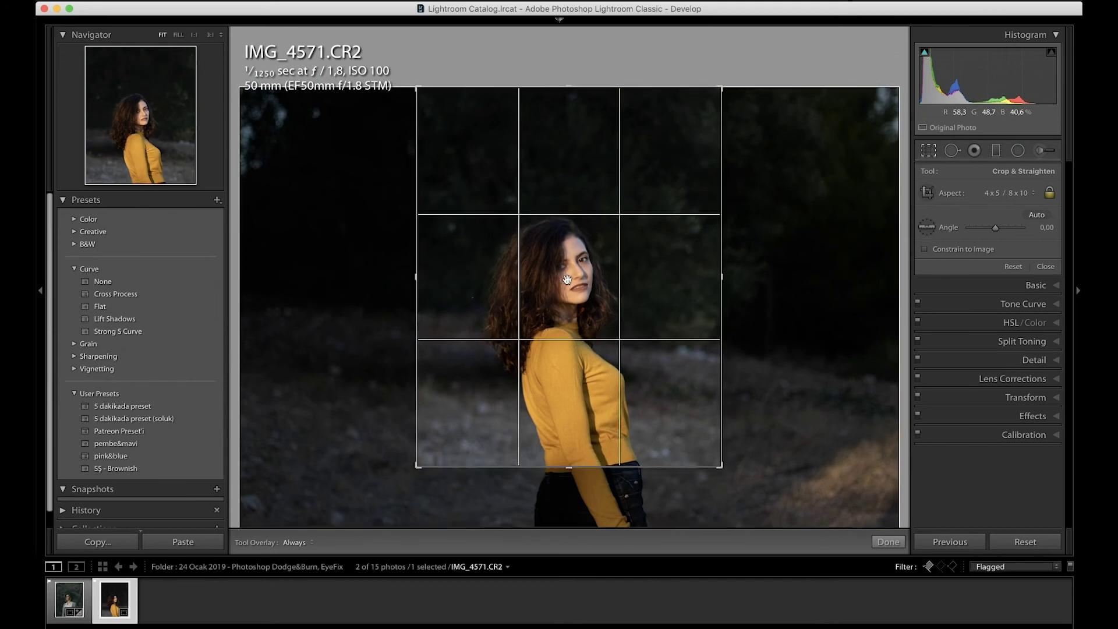
click(888, 542)
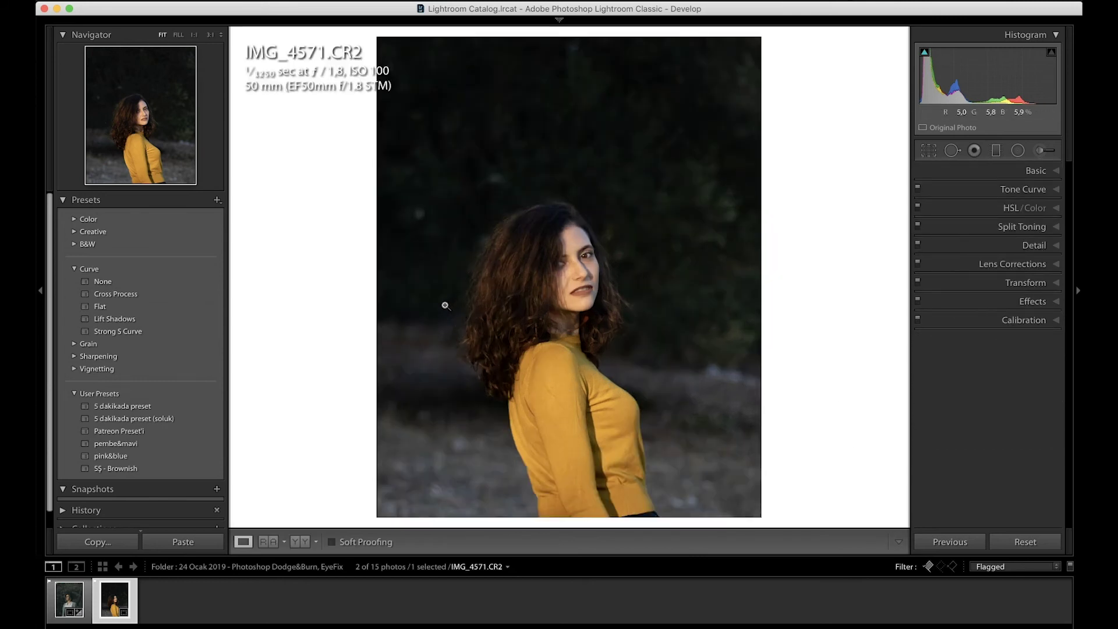
Zoom in and heal a small spot in the dark background
click(445, 304)
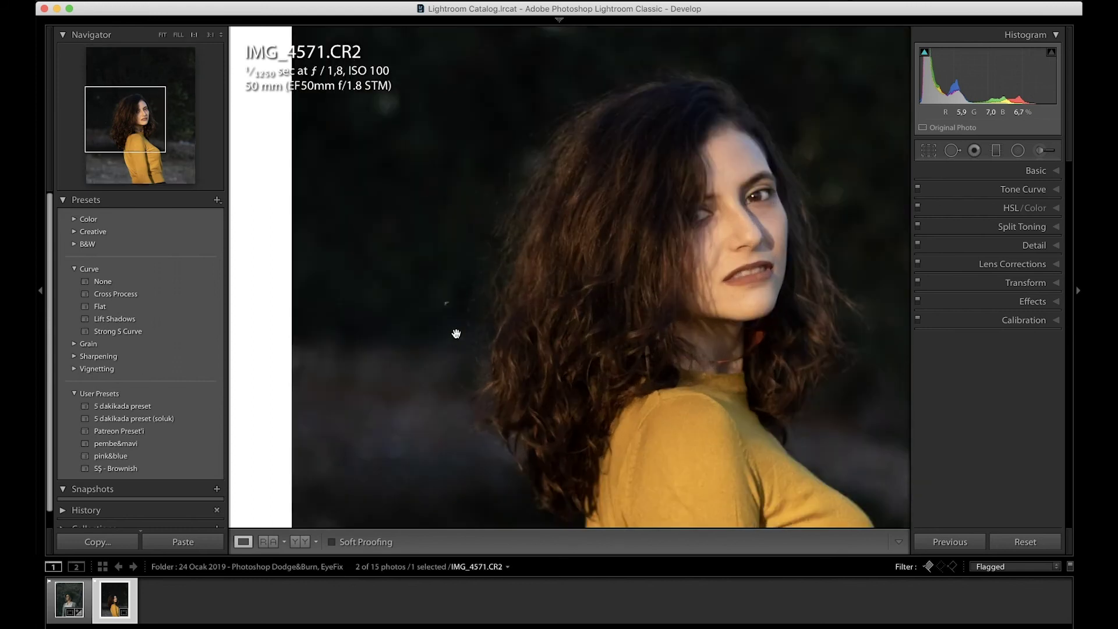
key(q)
scroll(444, 310, up, 2)
scroll(445, 311, up, 2)
scroll(446, 312, up, 2)
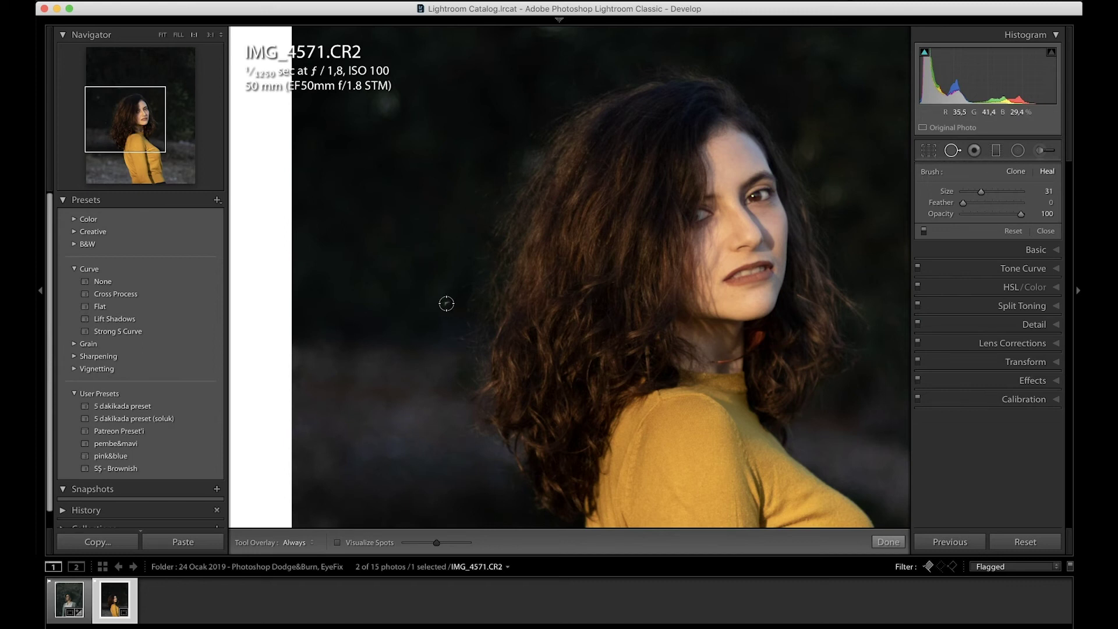
click(446, 303)
key(q)
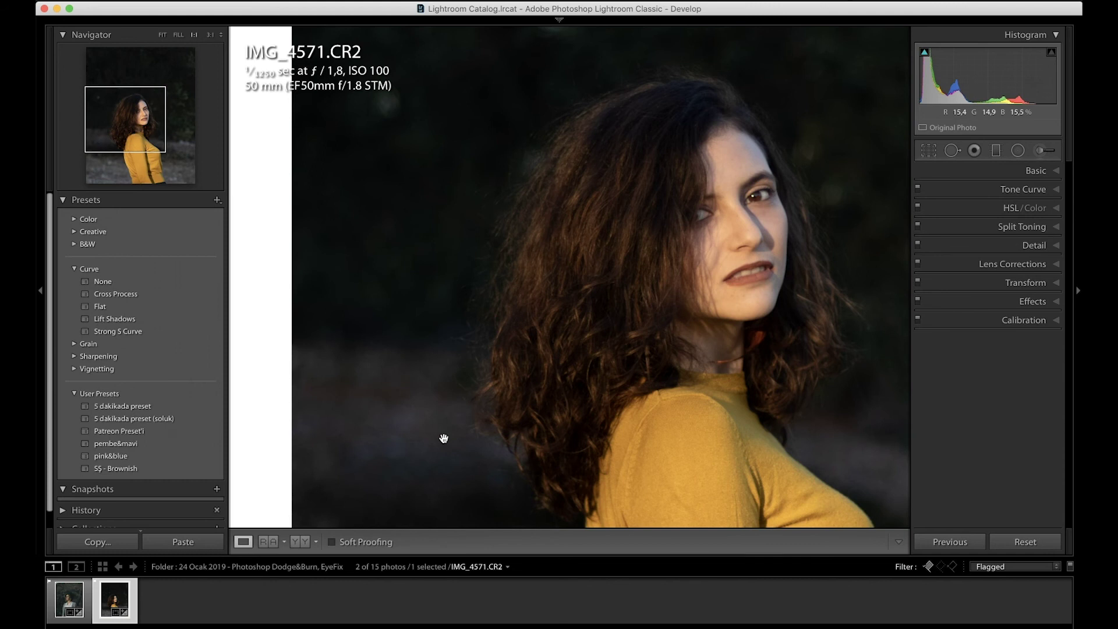
Return to the full-photo view and apply the Patreon Preset'i preset
click(512, 291)
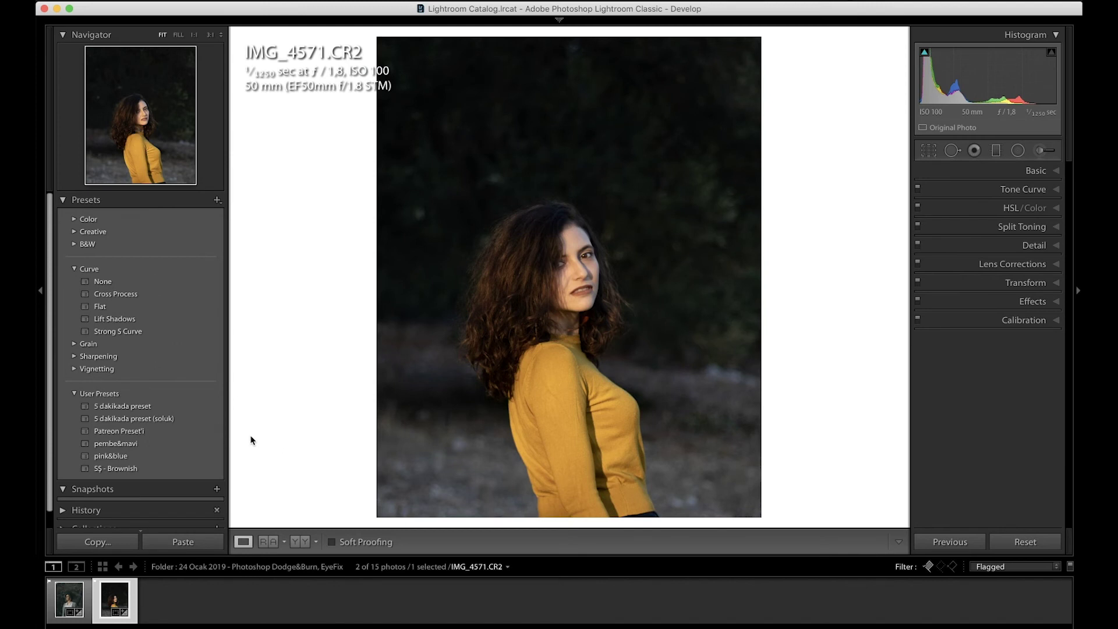
click(216, 433)
click(216, 436)
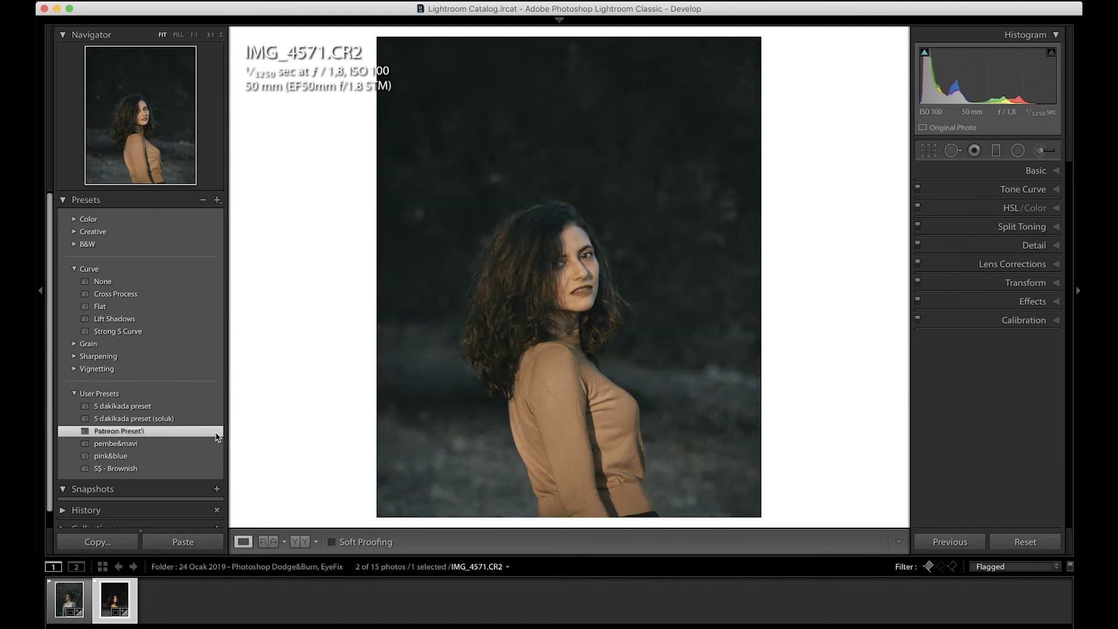
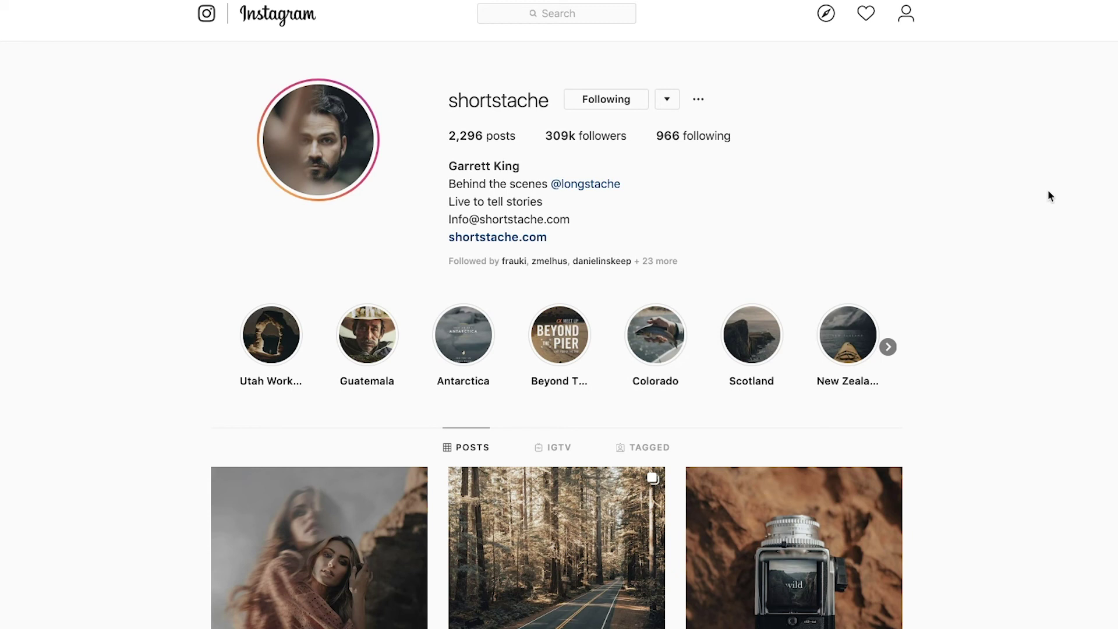
Scroll down the Instagram profile grid to the surfer beach photo
scroll(1050, 204, down, 5)
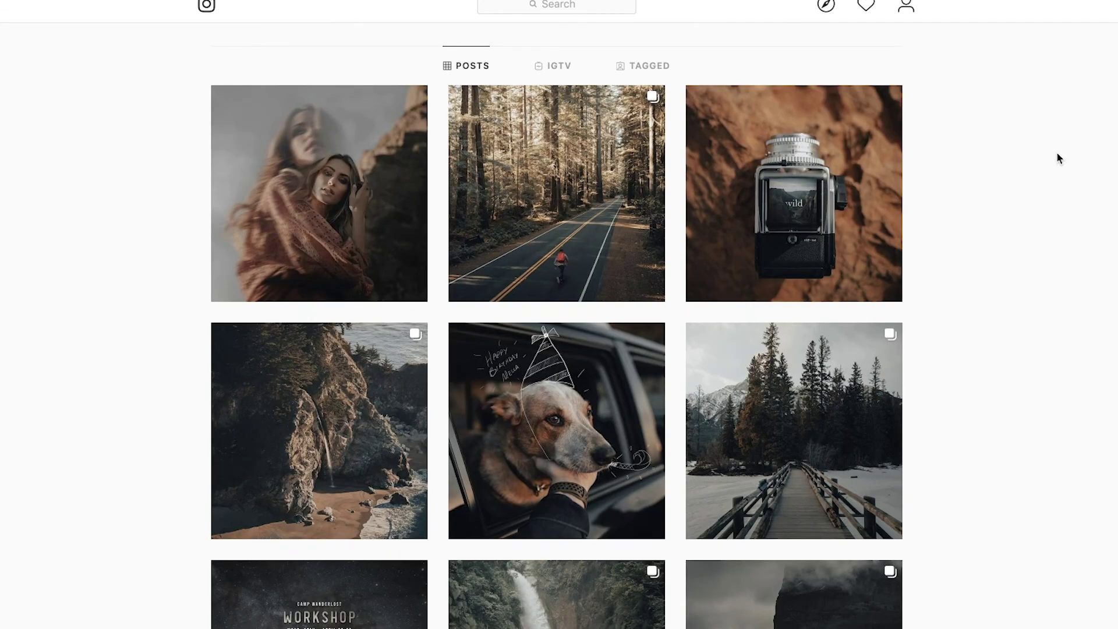
scroll(1057, 156, down, 1)
scroll(1057, 153, down, 1)
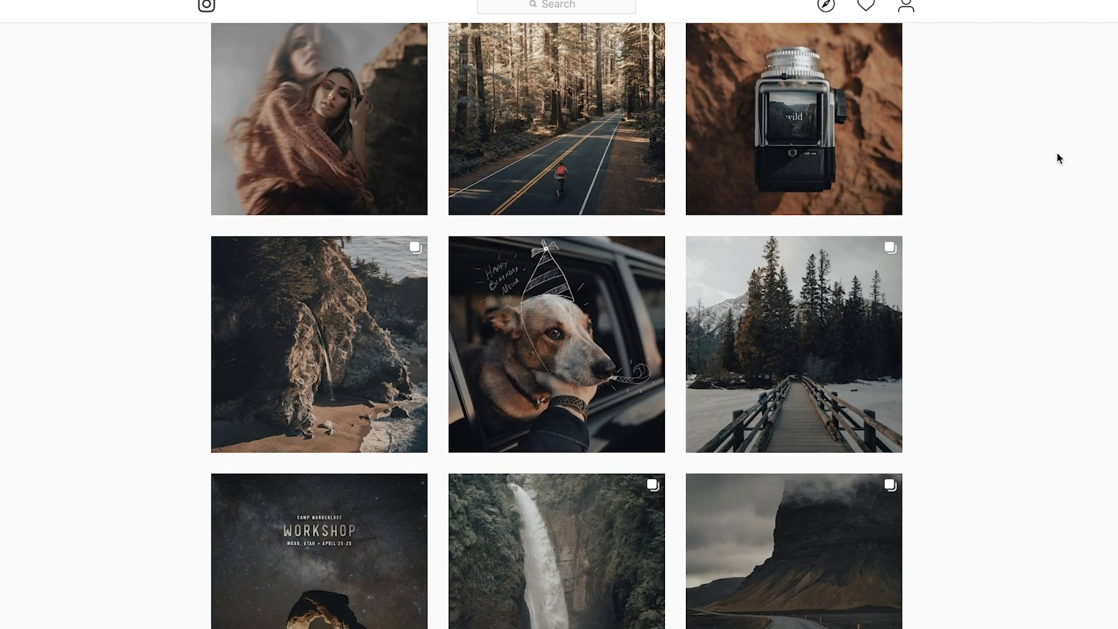
scroll(1057, 153, down, 1)
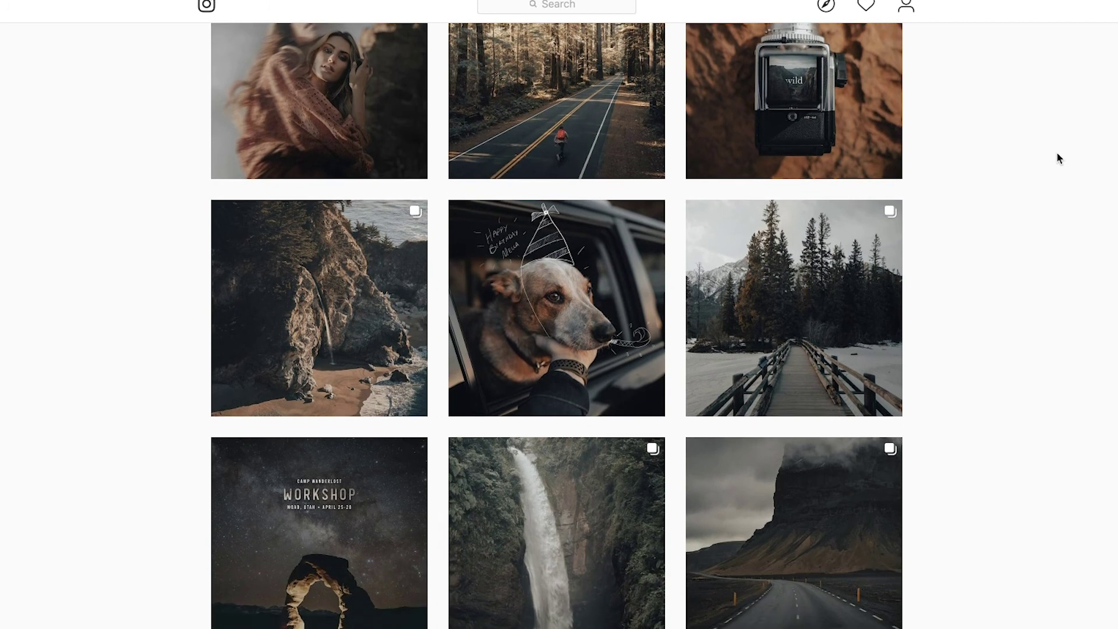
scroll(1056, 153, down, 2)
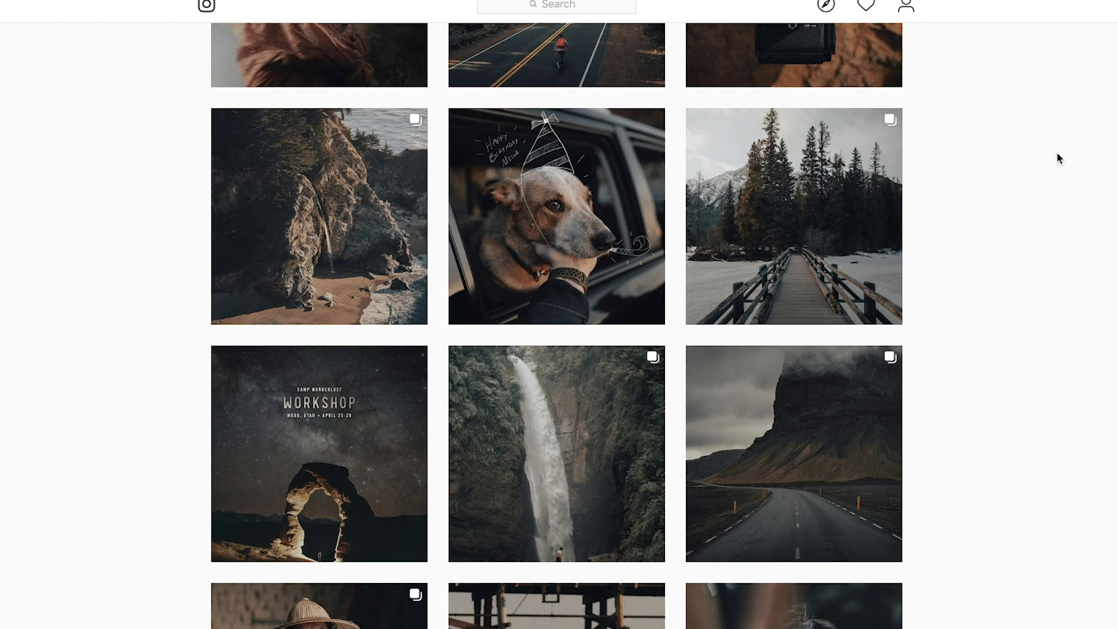
scroll(1057, 157, down, 2)
scroll(1058, 157, down, 3)
scroll(1057, 158, down, 2)
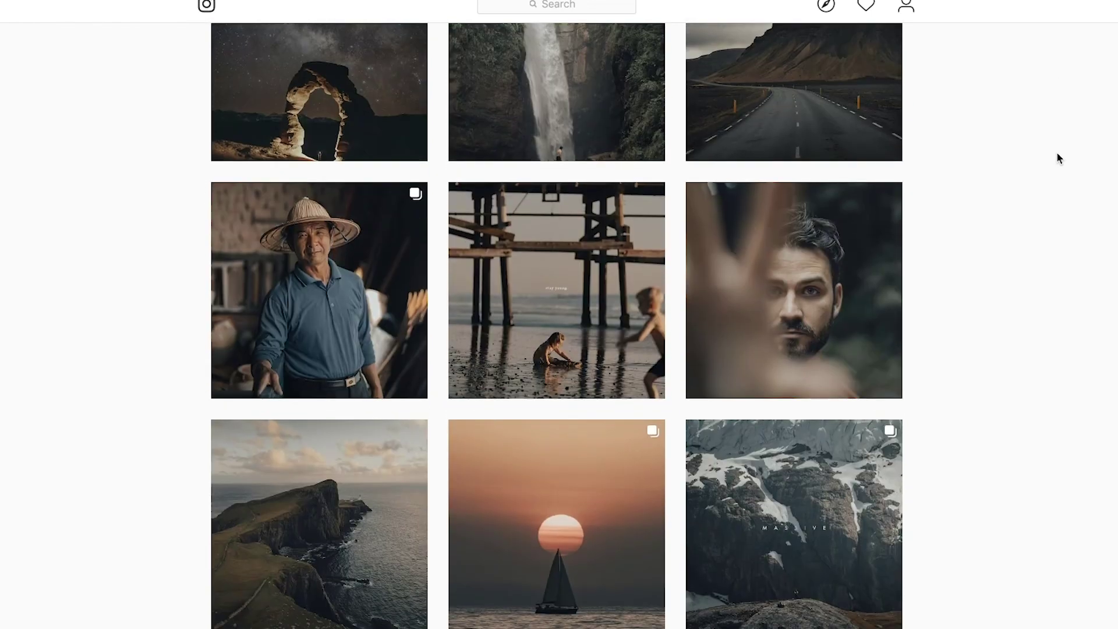
scroll(1057, 157, down, 2)
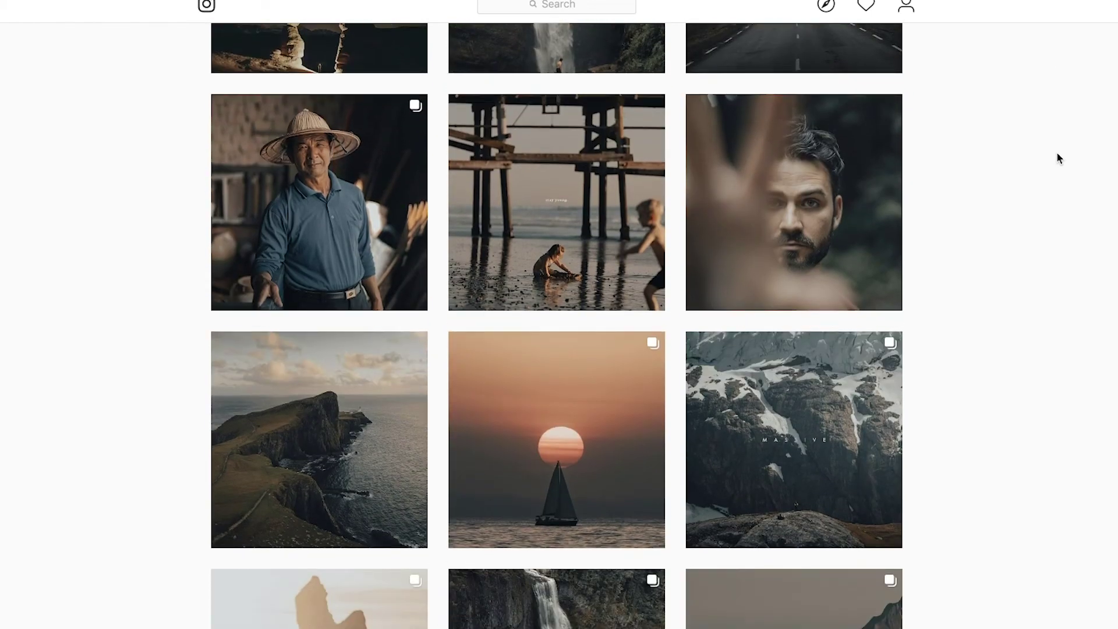
scroll(1058, 157, down, 3)
scroll(1058, 157, down, 1)
scroll(1058, 157, down, 9)
scroll(1058, 157, down, 4)
scroll(1058, 157, down, 2)
scroll(1057, 157, down, 2)
scroll(1056, 154, down, 1)
scroll(1057, 154, down, 1)
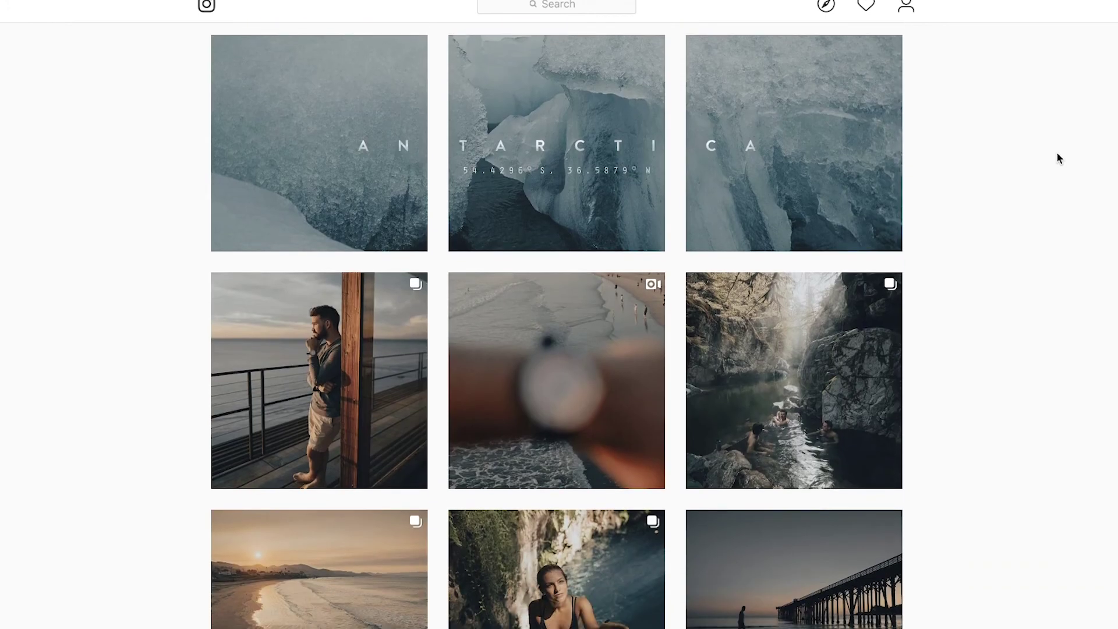
scroll(1058, 157, down, 2)
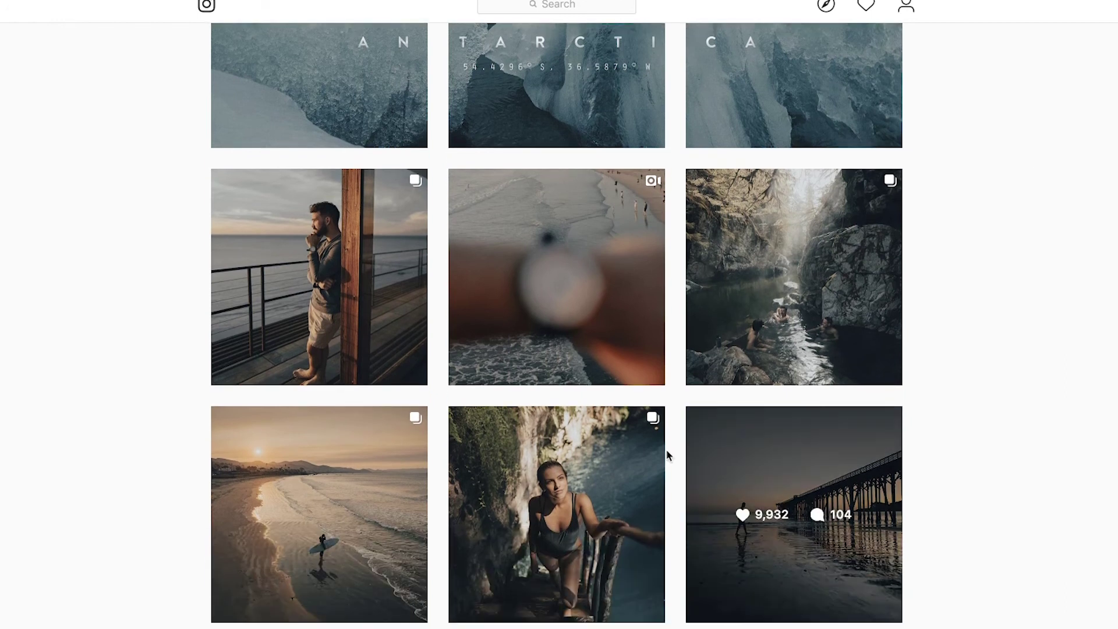
View the surfer beach post (15.3k likes, 205 comments), then return to the grid
click(413, 547)
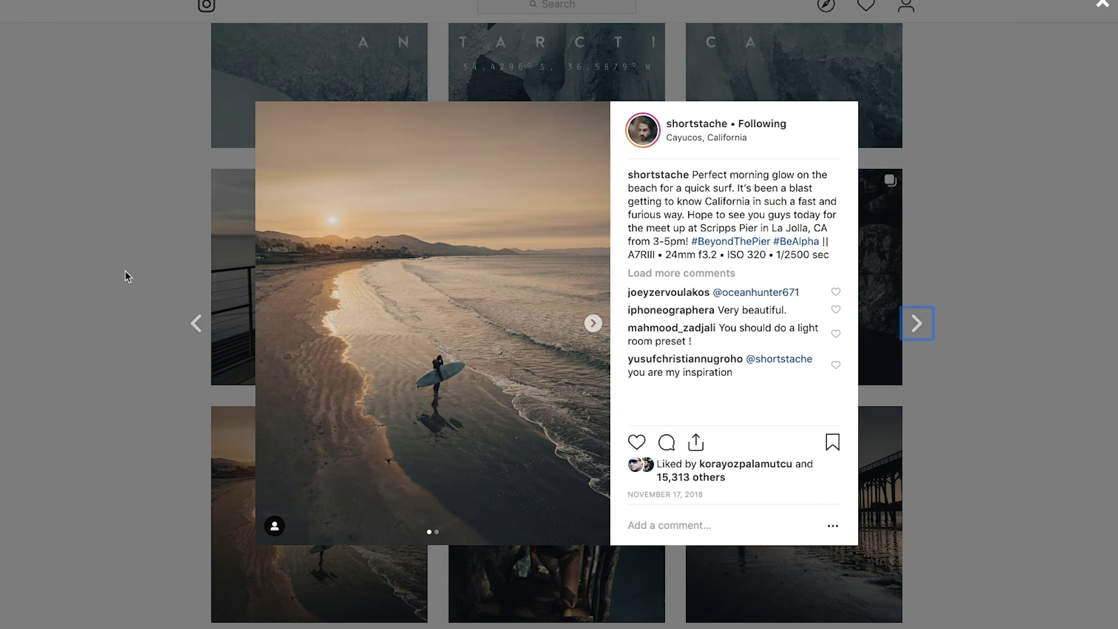
click(126, 275)
scroll(126, 275, down, 3)
scroll(126, 275, down, 3)
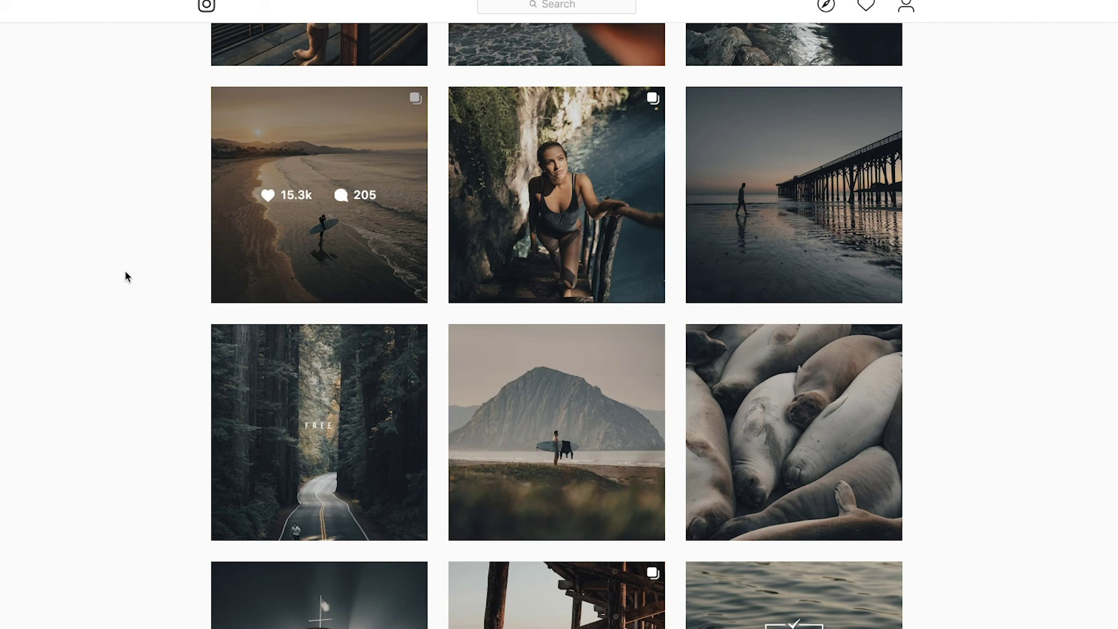
Scroll further down the grid, view the sunset post, then close it
scroll(125, 273, down, 4)
scroll(125, 273, down, 2)
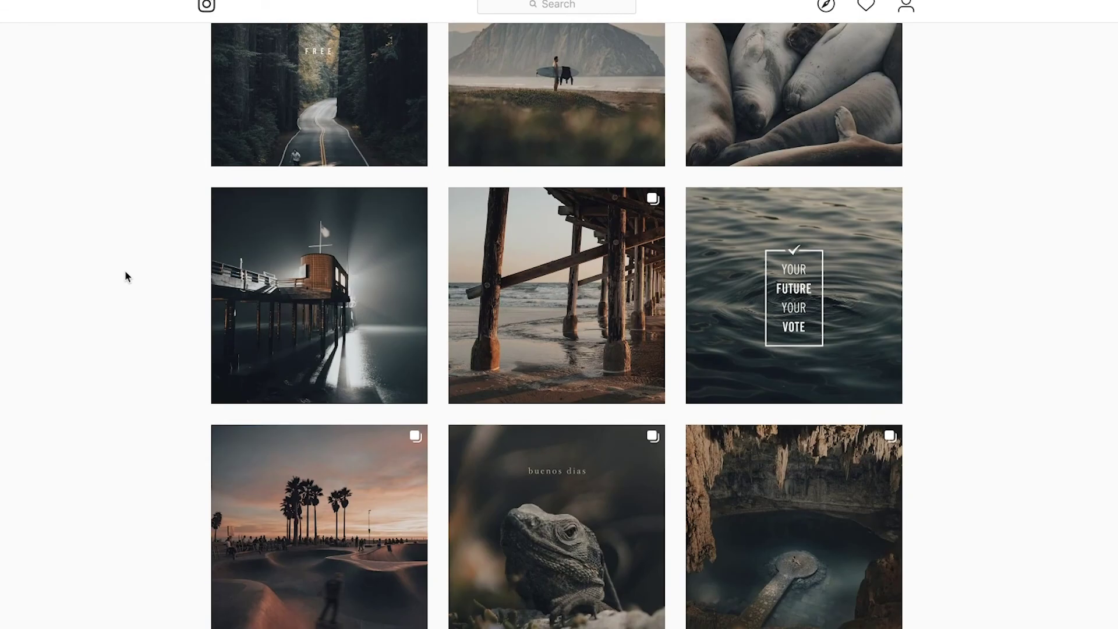
scroll(125, 271, down, 1)
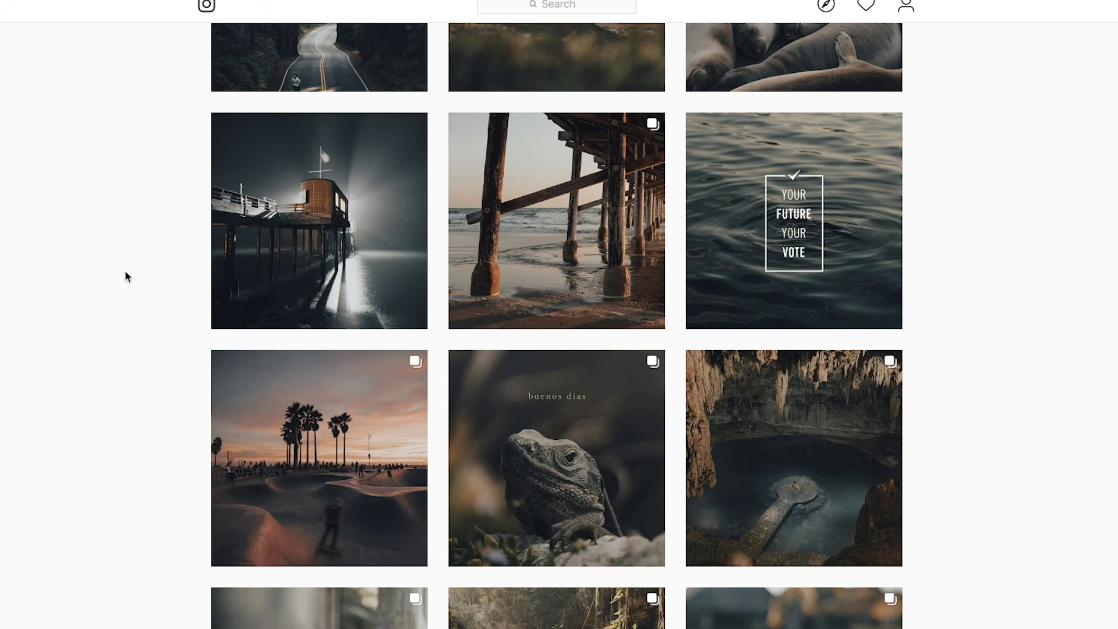
scroll(125, 272, down, 1)
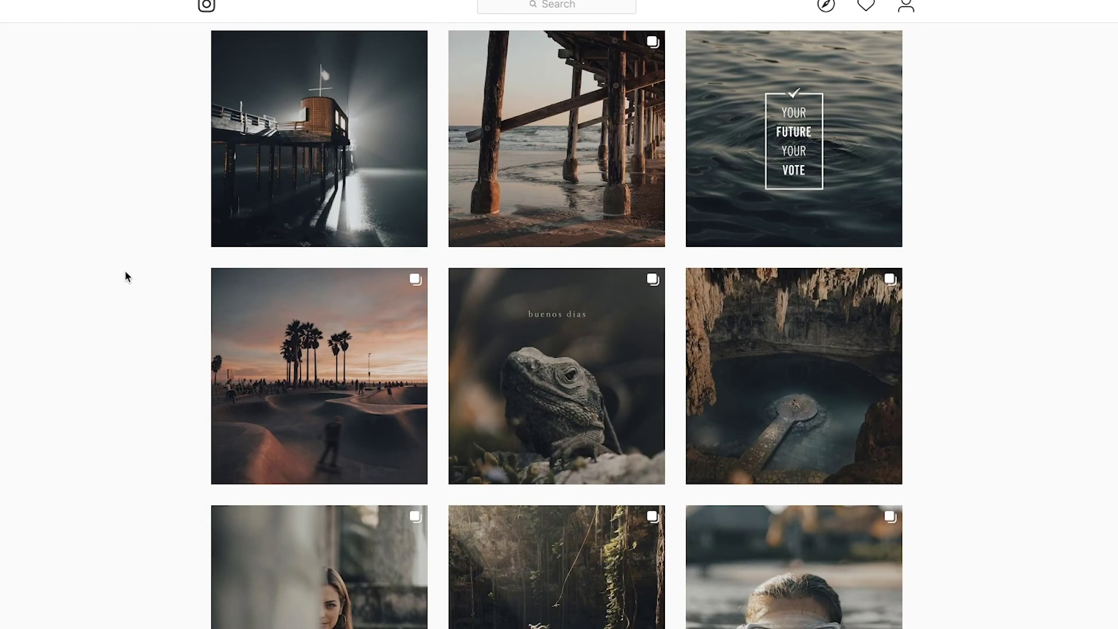
scroll(125, 270, down, 2)
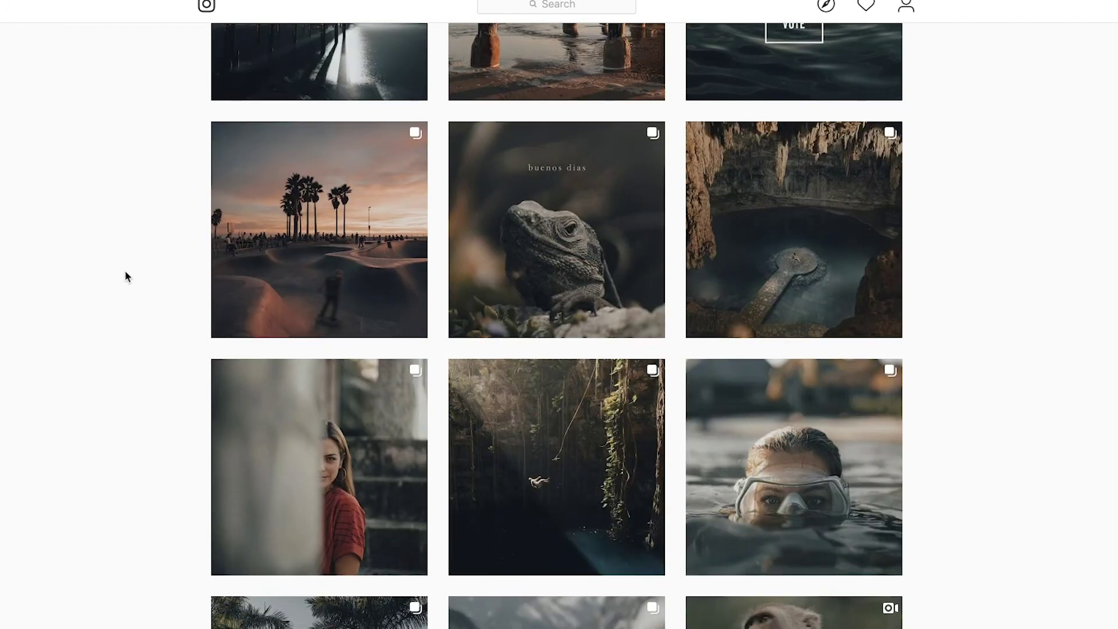
scroll(124, 270, down, 1)
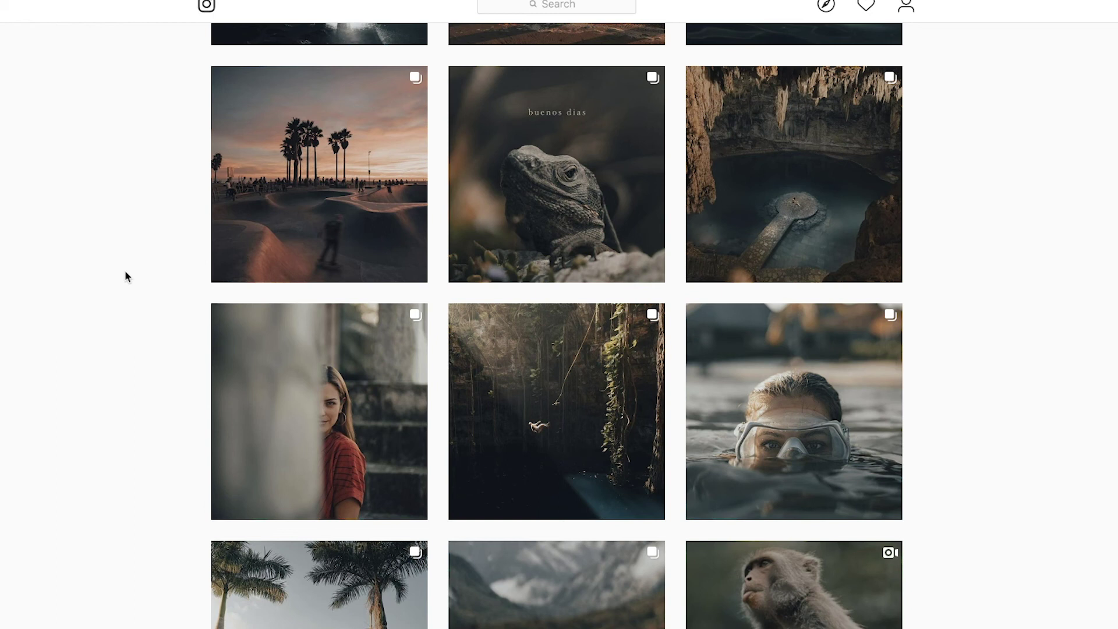
scroll(125, 272, down, 4)
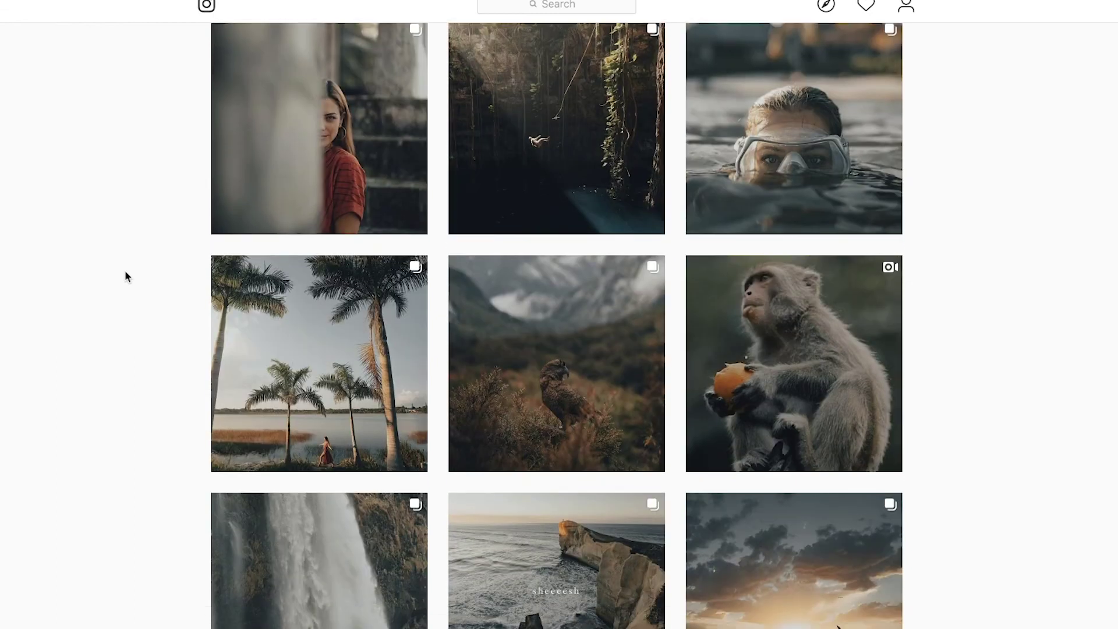
scroll(125, 272, down, 2)
scroll(223, 243, down, 3)
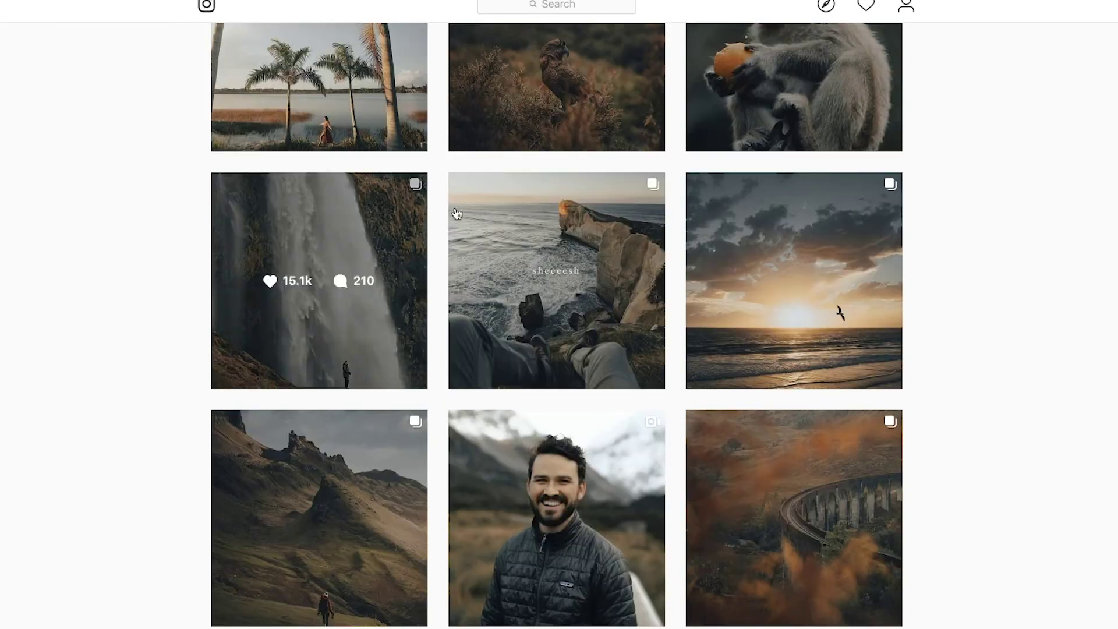
click(870, 248)
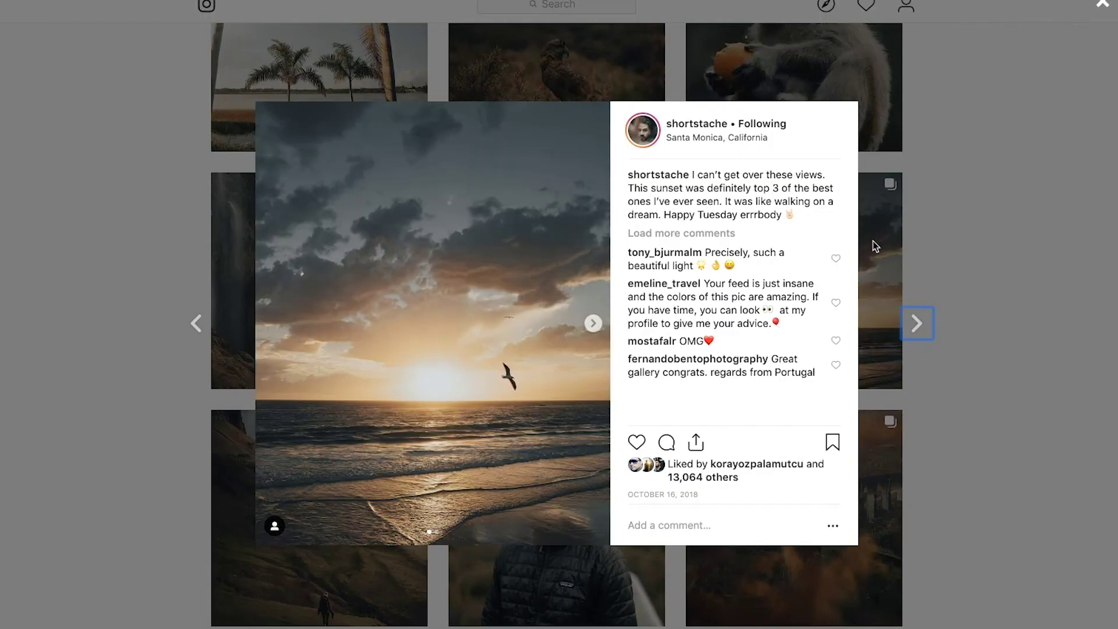
click(994, 237)
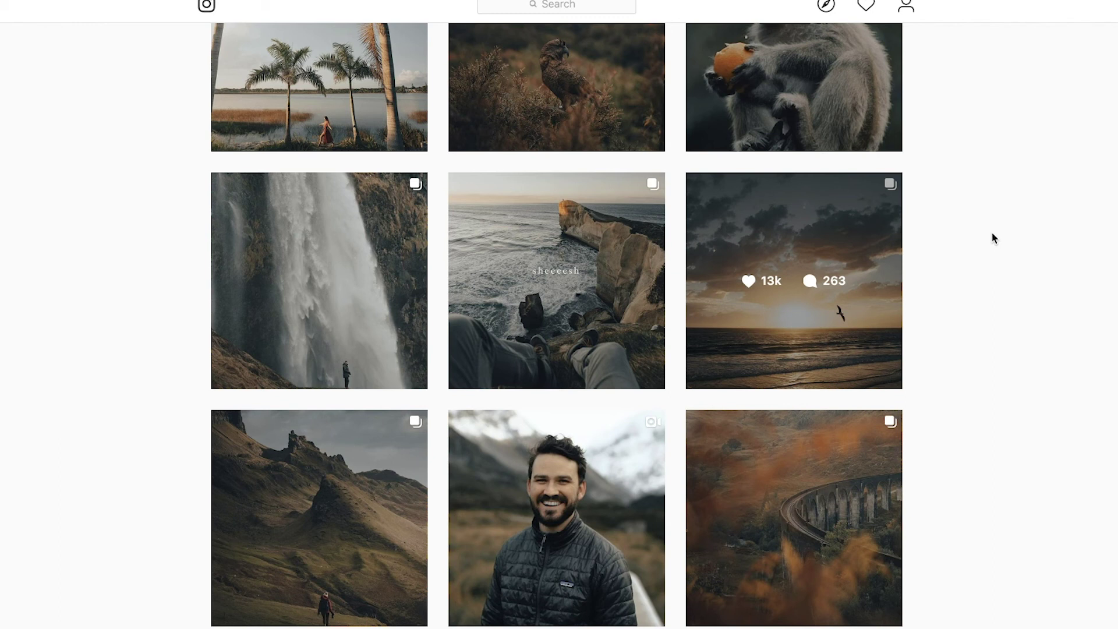
Scroll down to the sheep and THE STORR photos and open the Scotland sheep post
scroll(991, 234, down, 4)
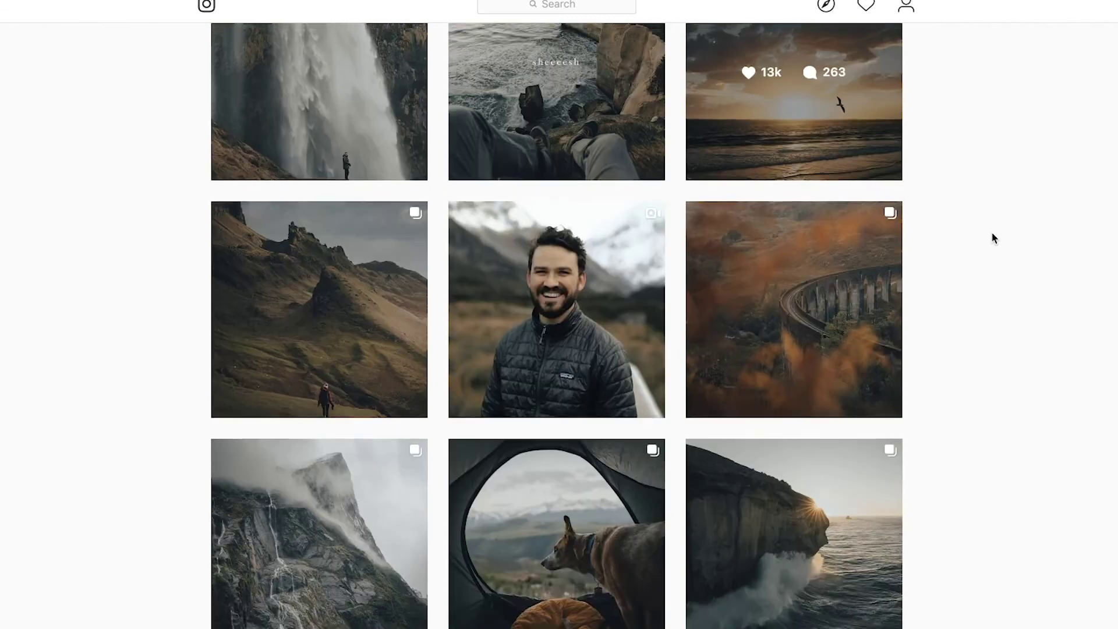
scroll(991, 234, down, 5)
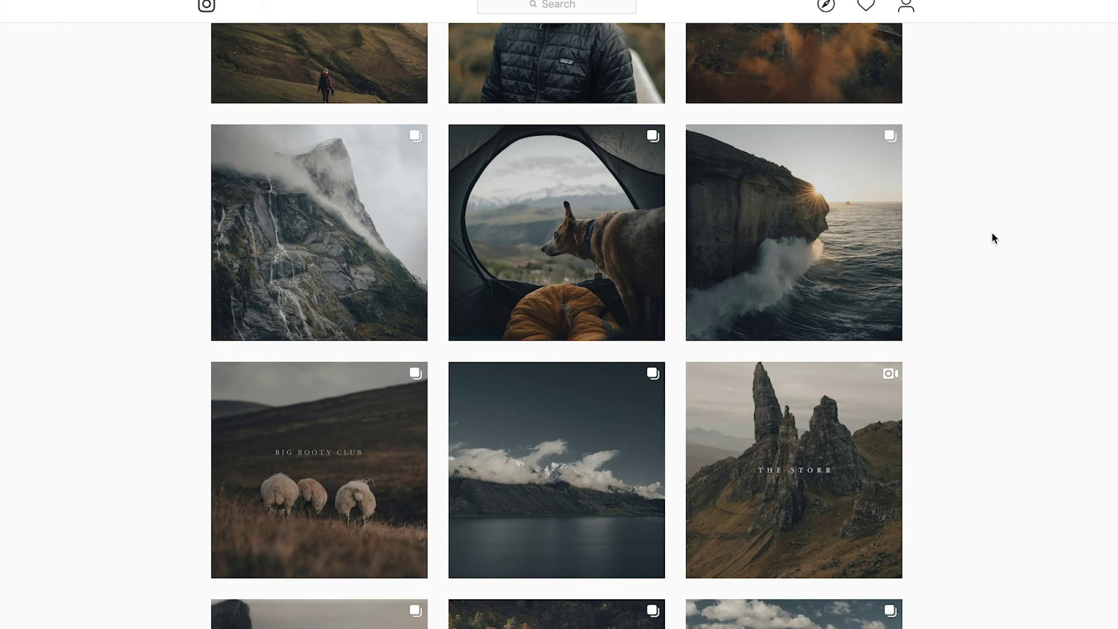
scroll(992, 234, down, 3)
scroll(993, 234, down, 2)
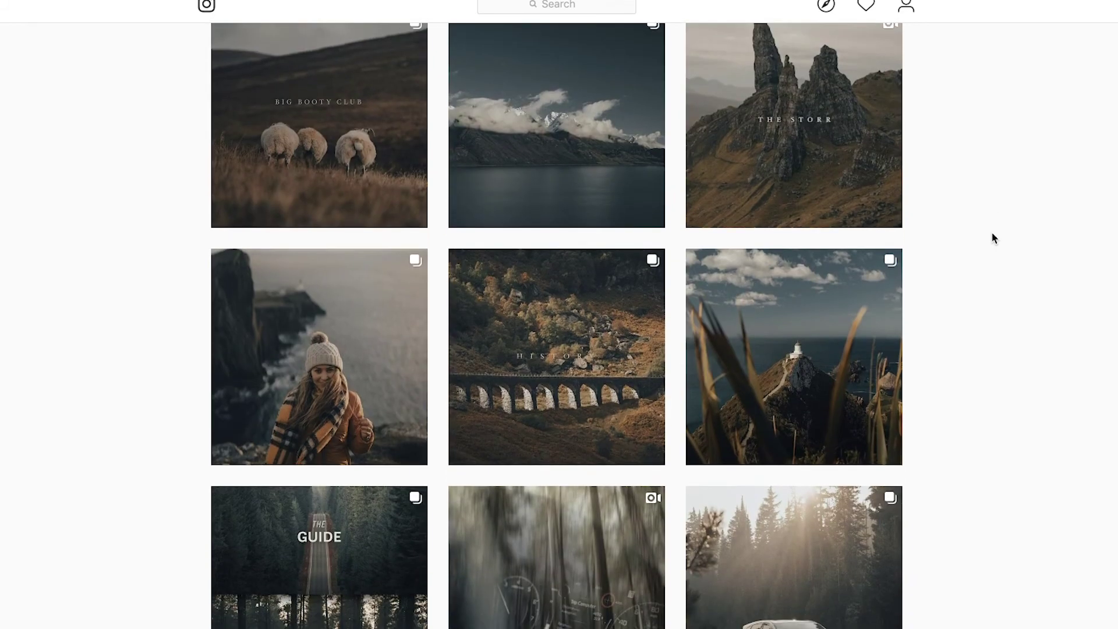
click(319, 154)
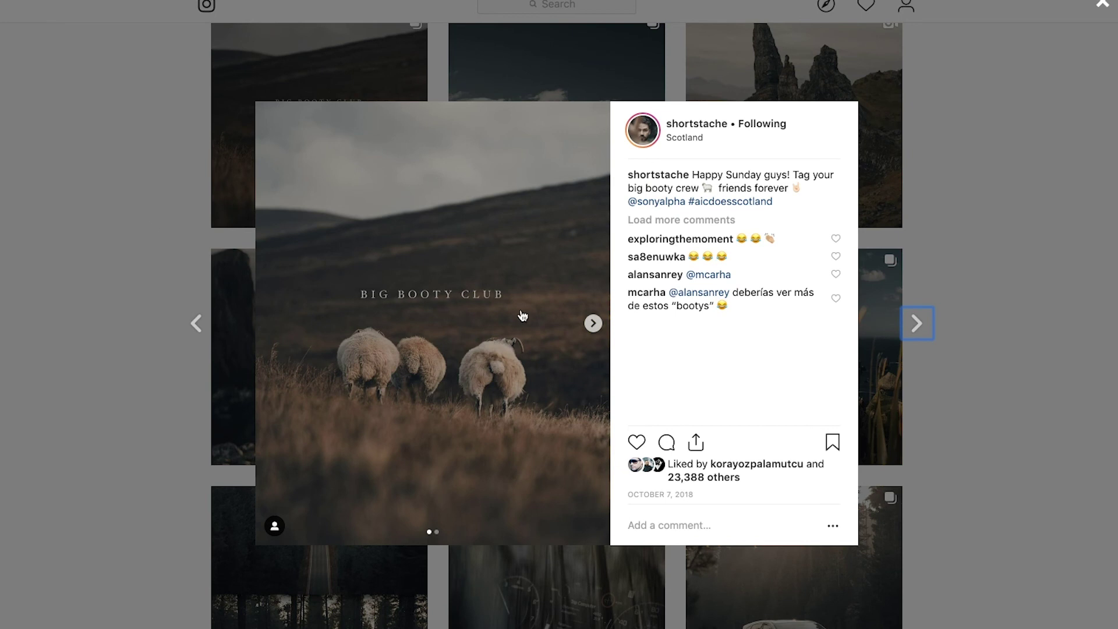
Look through both images of the sheep carousel post, then close it
click(593, 323)
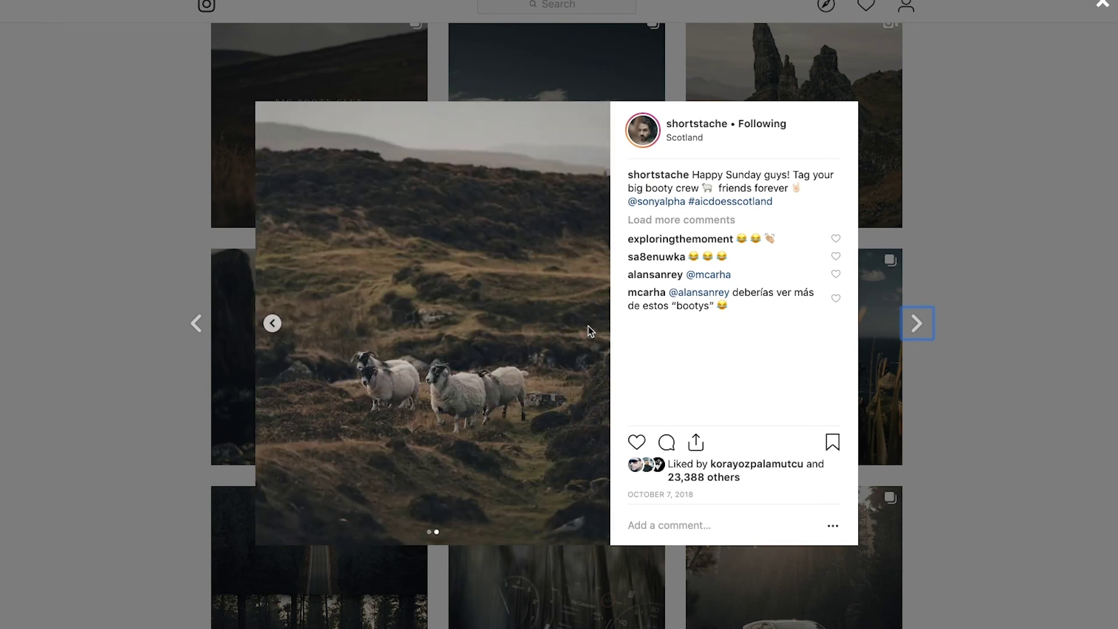
click(272, 323)
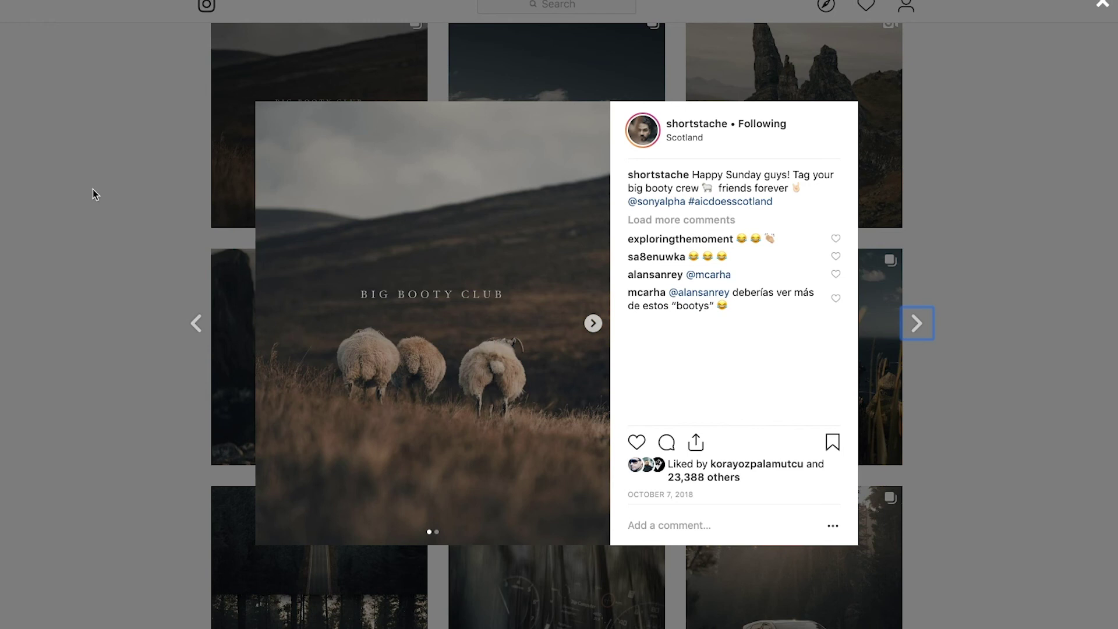
click(93, 194)
Scroll down the profile grid to the car, forest and kayak photos
scroll(93, 194, down, 2)
scroll(93, 194, down, 2)
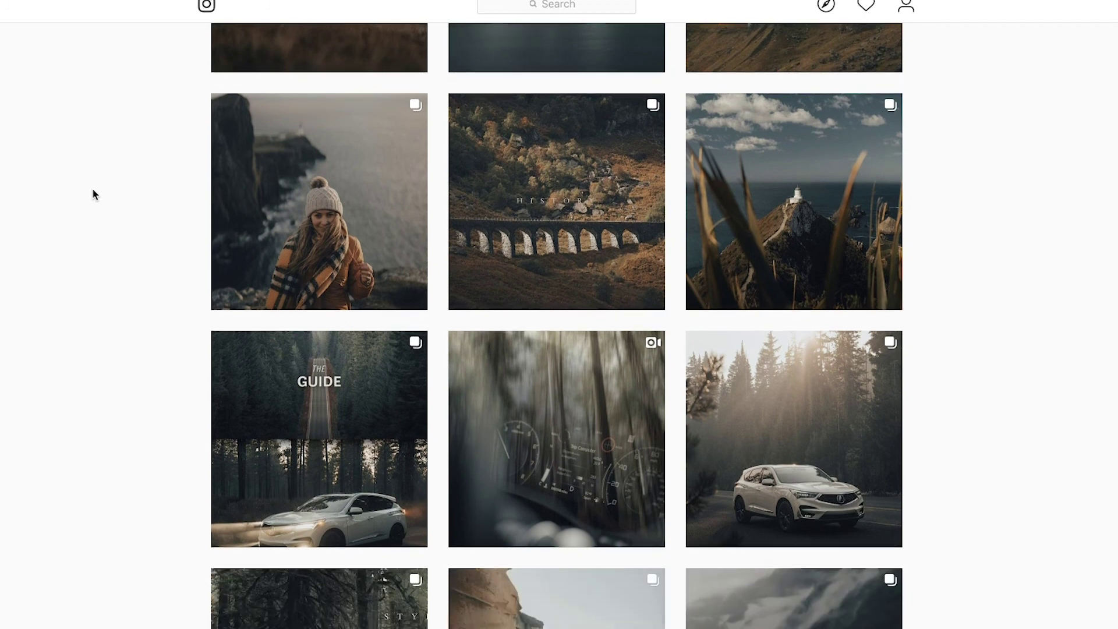
scroll(93, 194, down, 2)
scroll(94, 194, down, 2)
scroll(93, 194, down, 1)
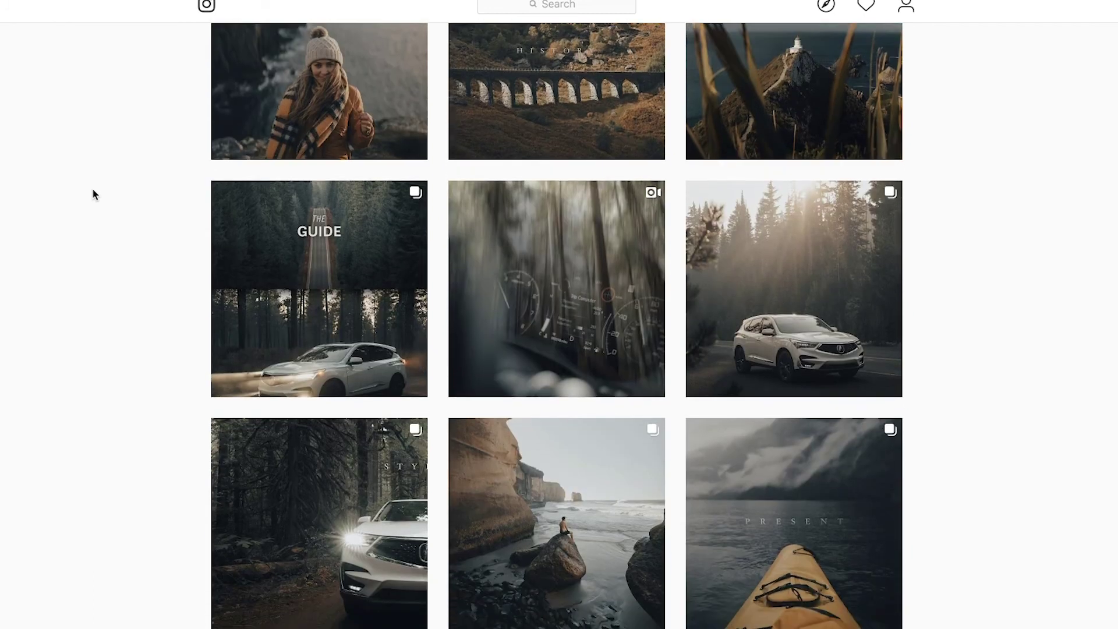
scroll(93, 194, down, 3)
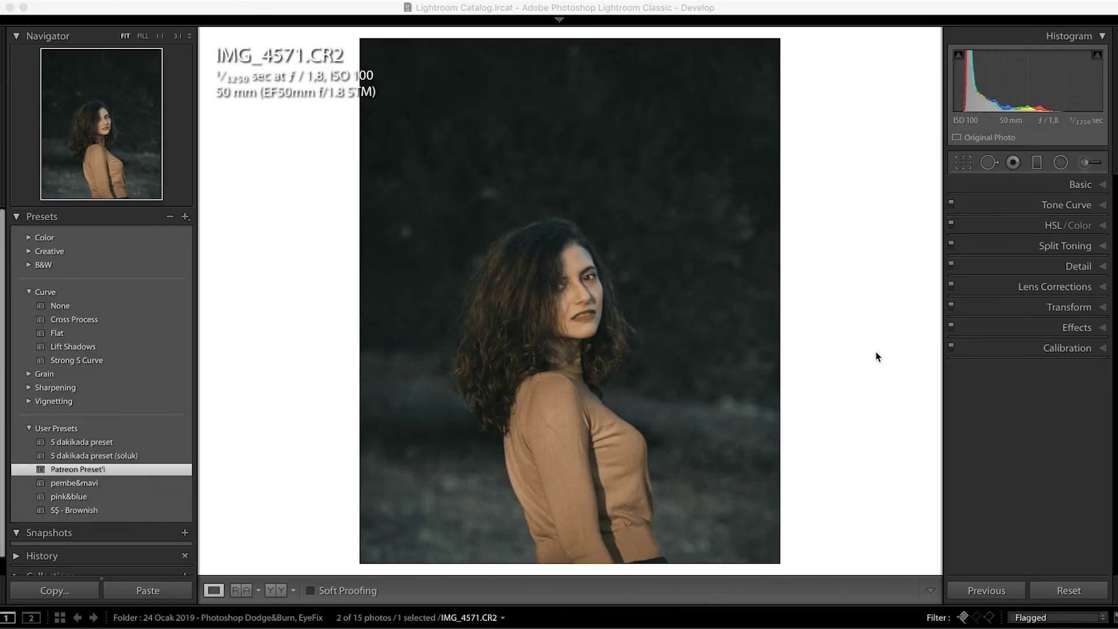
Reset IMG_4571.CR2, leaving the mustard-sweater portrait uncropped and ungraded
click(1042, 590)
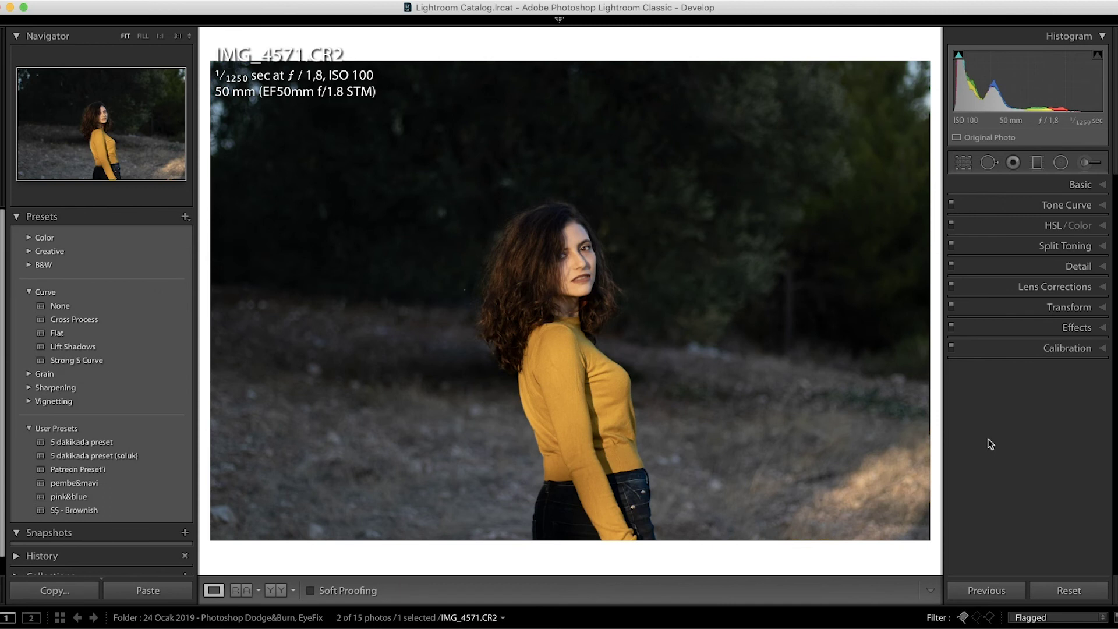
Restore the cropped teal-brown grade, compare it with the original, and advance to IMG_2368.CR2
key(ctrl+z)
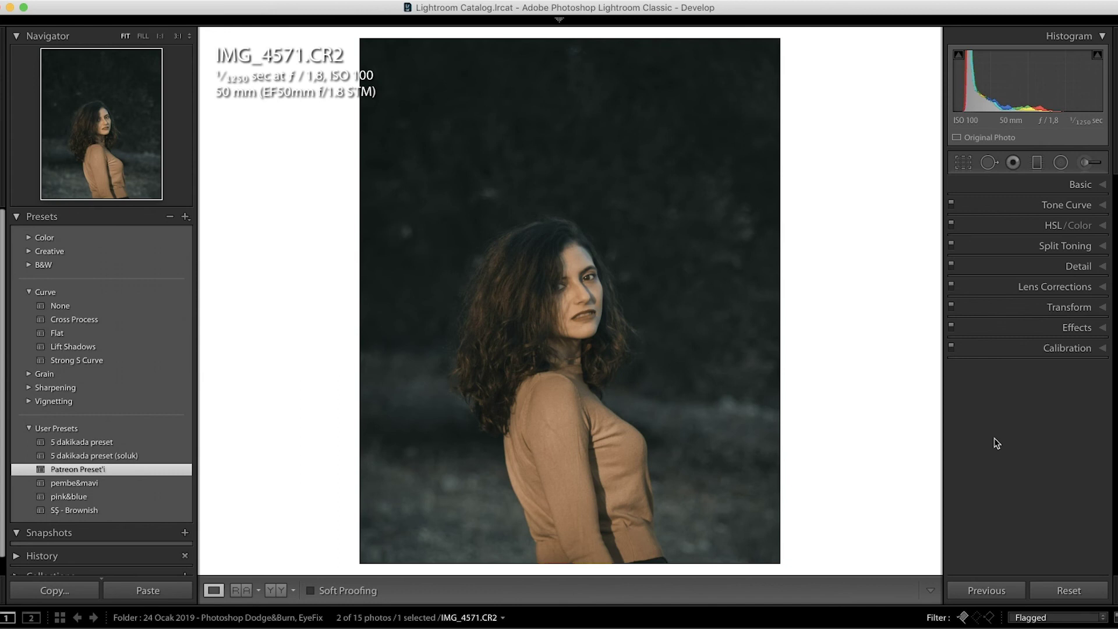
key(ctrl+shift+r)
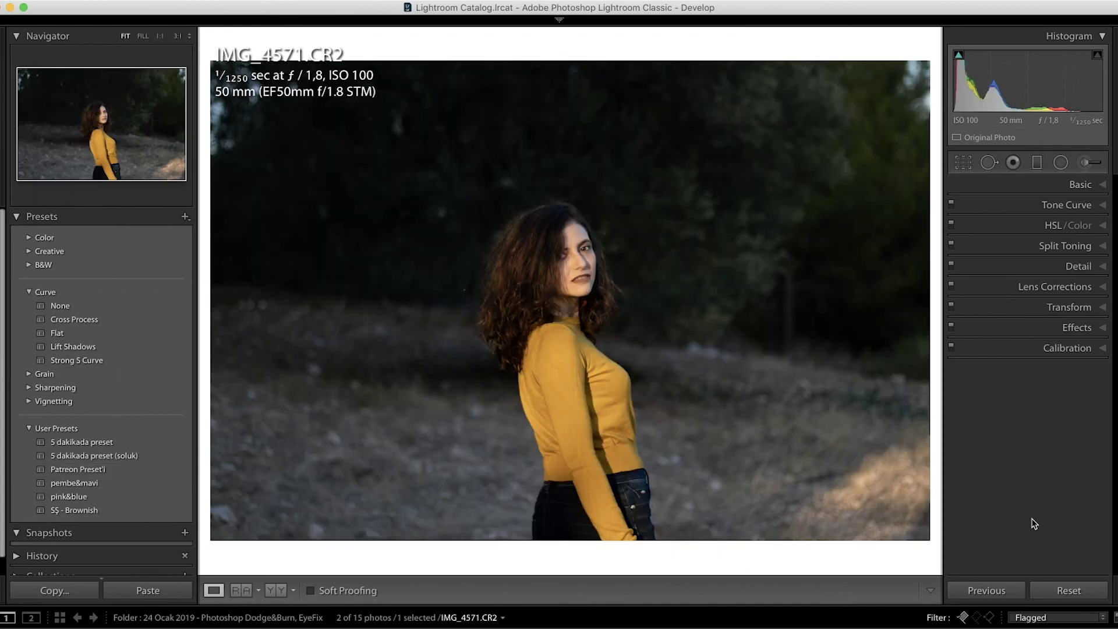
key(ctrl+z)
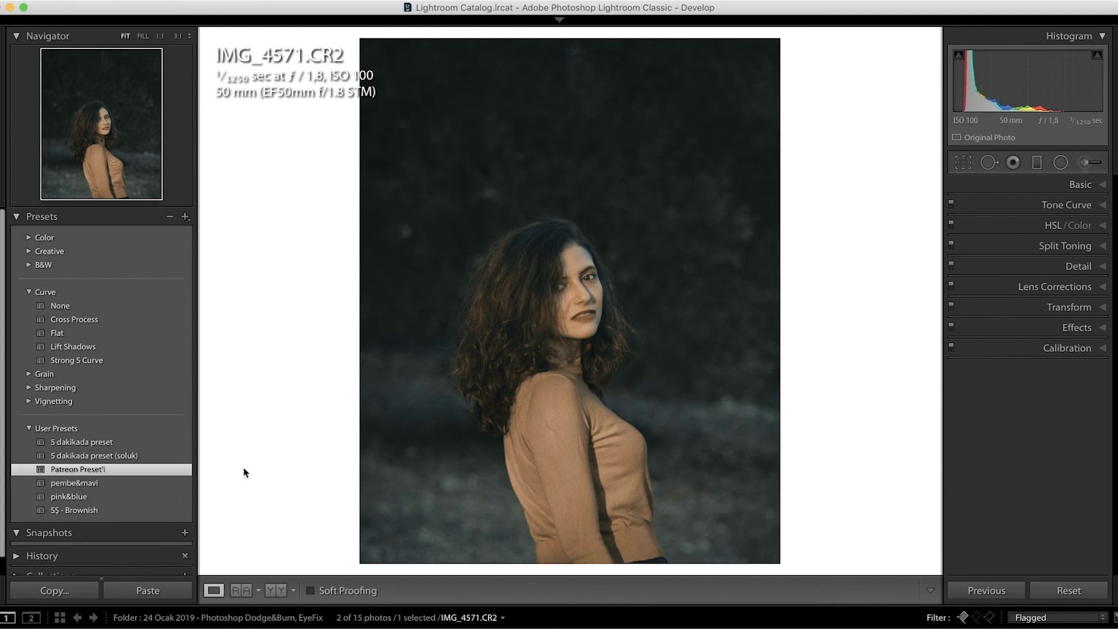
key(Right)
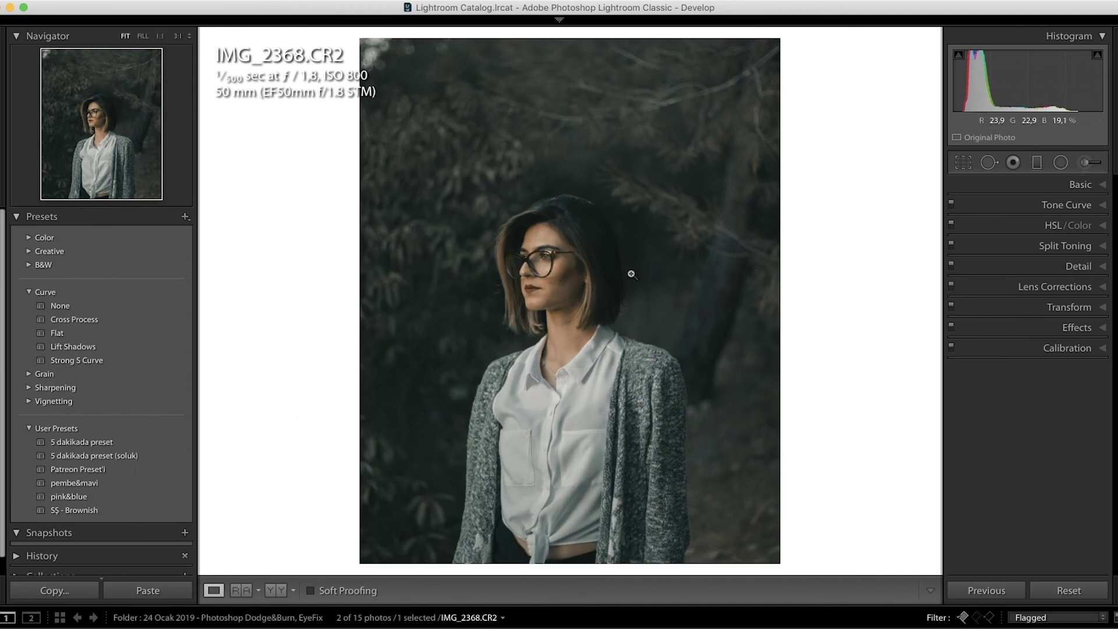
Send IMG_2368.CR2 to Adobe Photoshop CC 2019 via Edit In
right_click(712, 215)
mouse_move(751, 330)
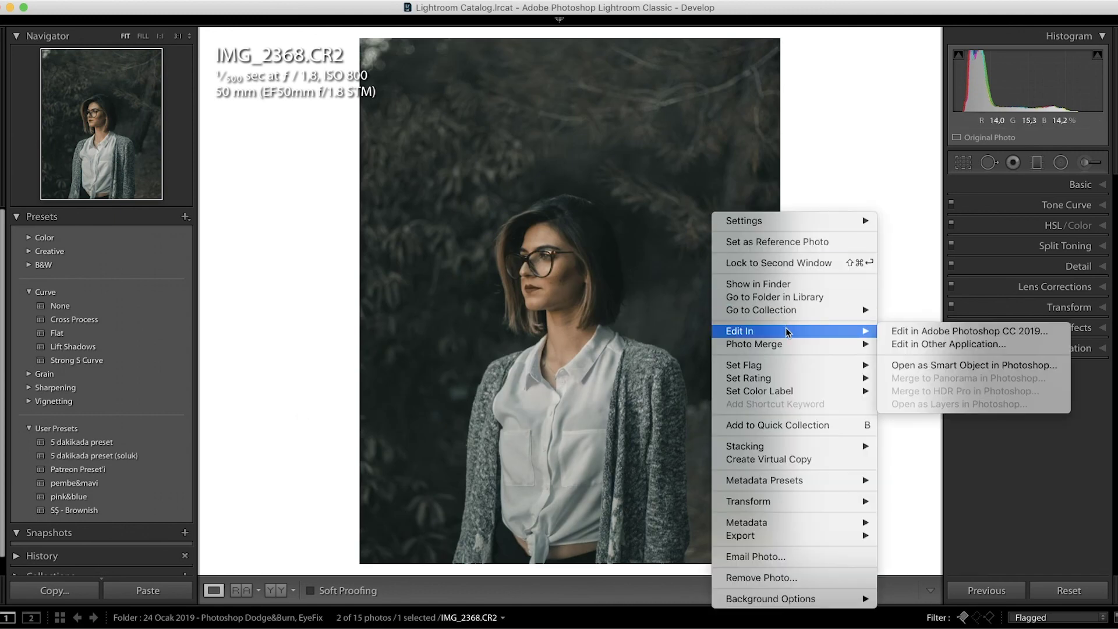
click(908, 336)
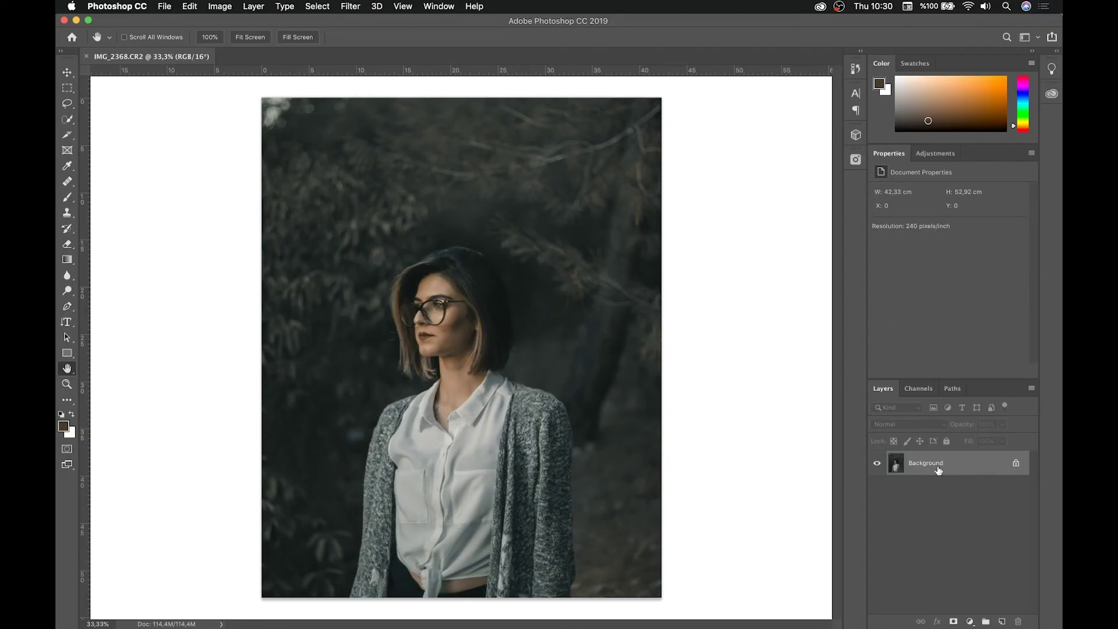
Duplicate the Background layer and make Background copy the active layer
drag(929, 468, 1001, 621)
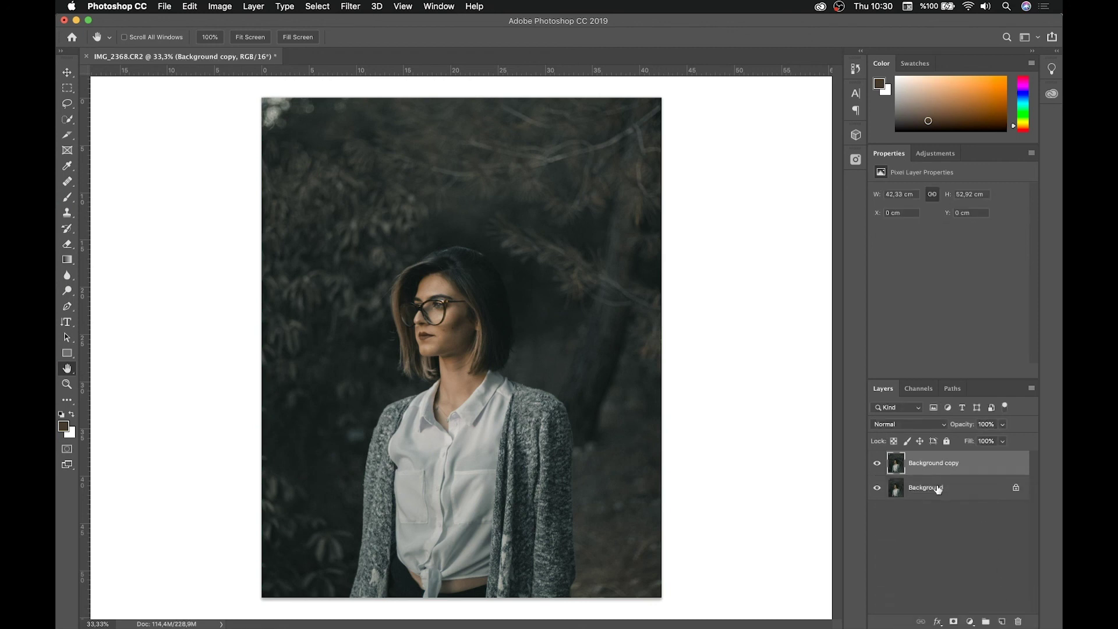
click(938, 488)
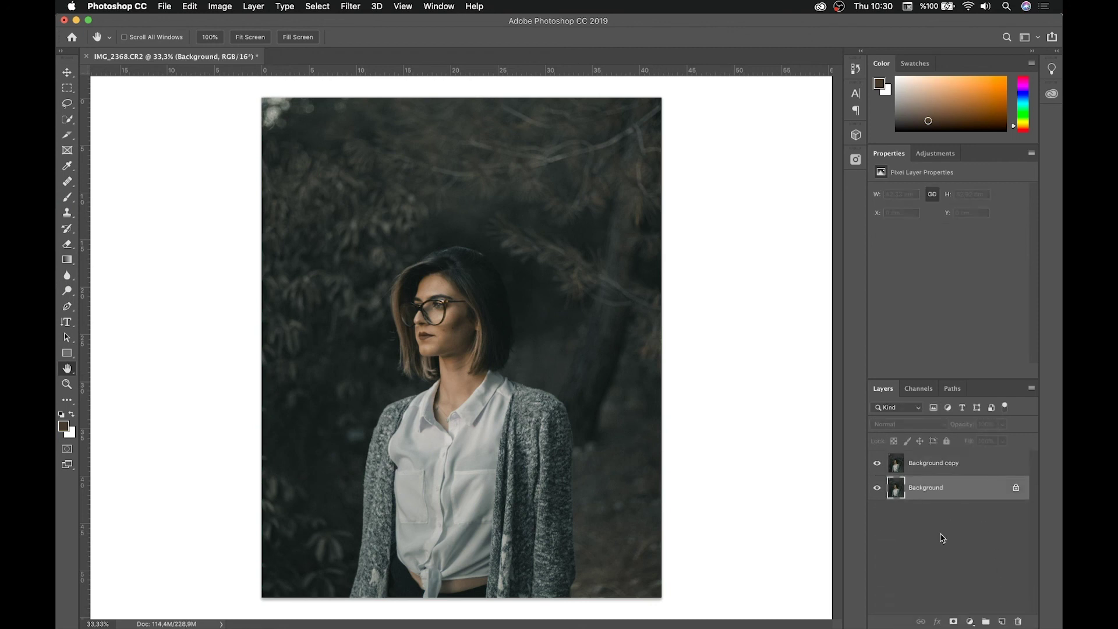
click(931, 467)
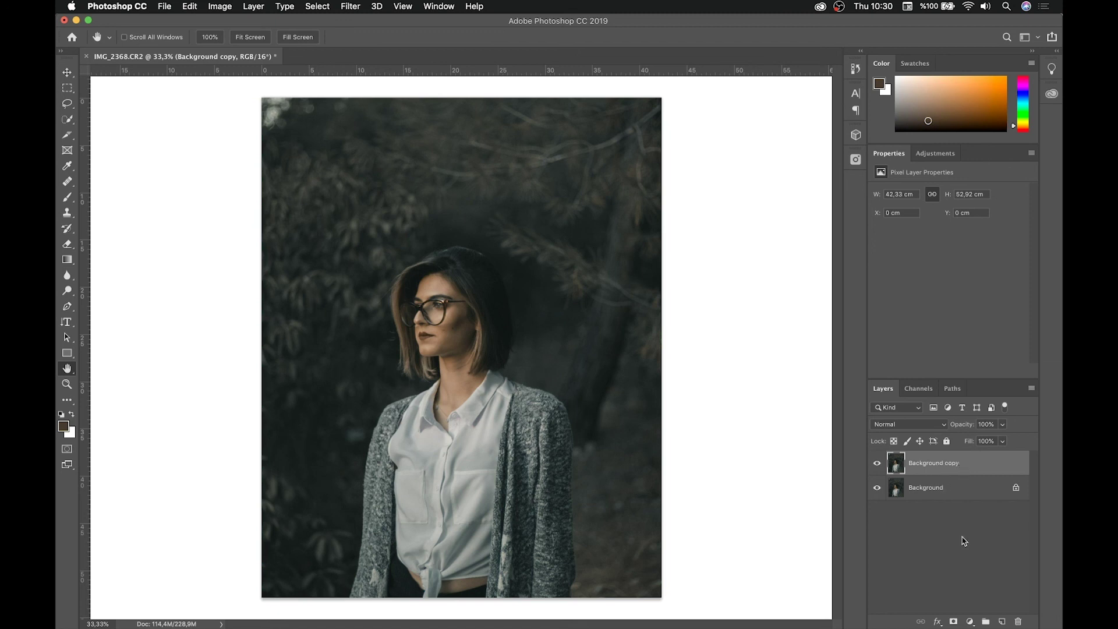
click(348, 7)
mouse_move(410, 252)
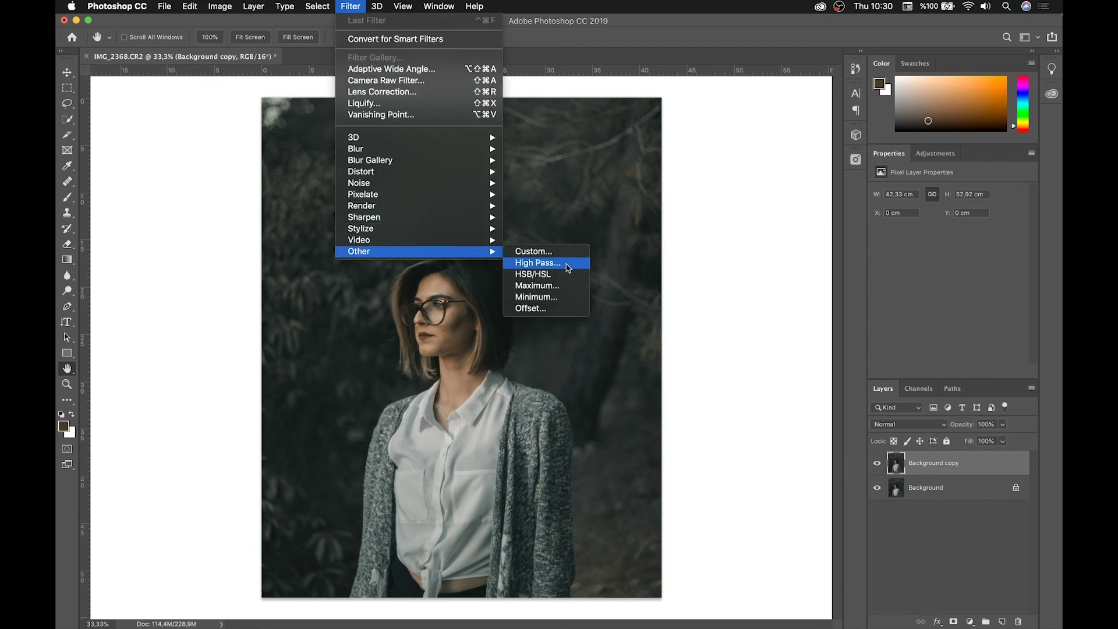
Bring up the High Pass filter dialog and move it off the photo
click(569, 263)
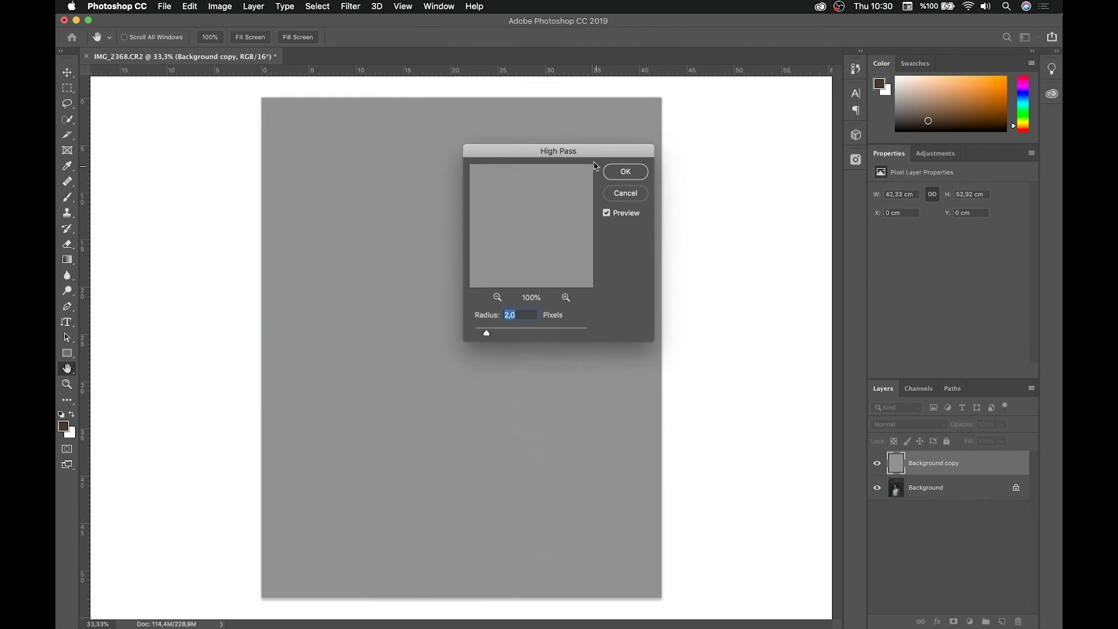
drag(593, 159, 735, 166)
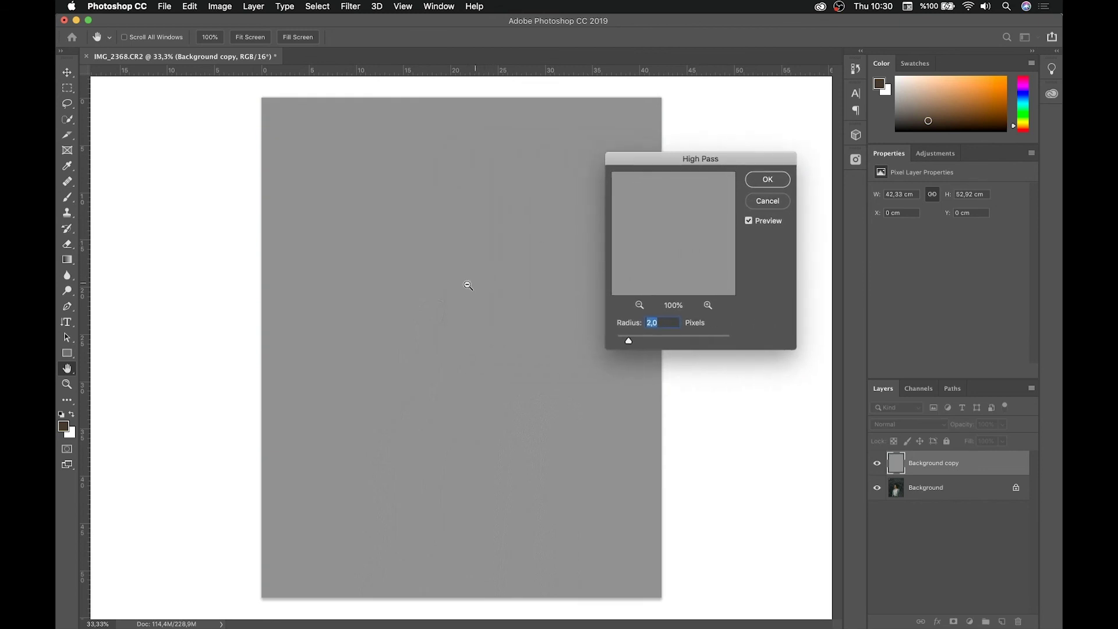
scroll(460, 285, up, 5)
scroll(427, 314, up, 1)
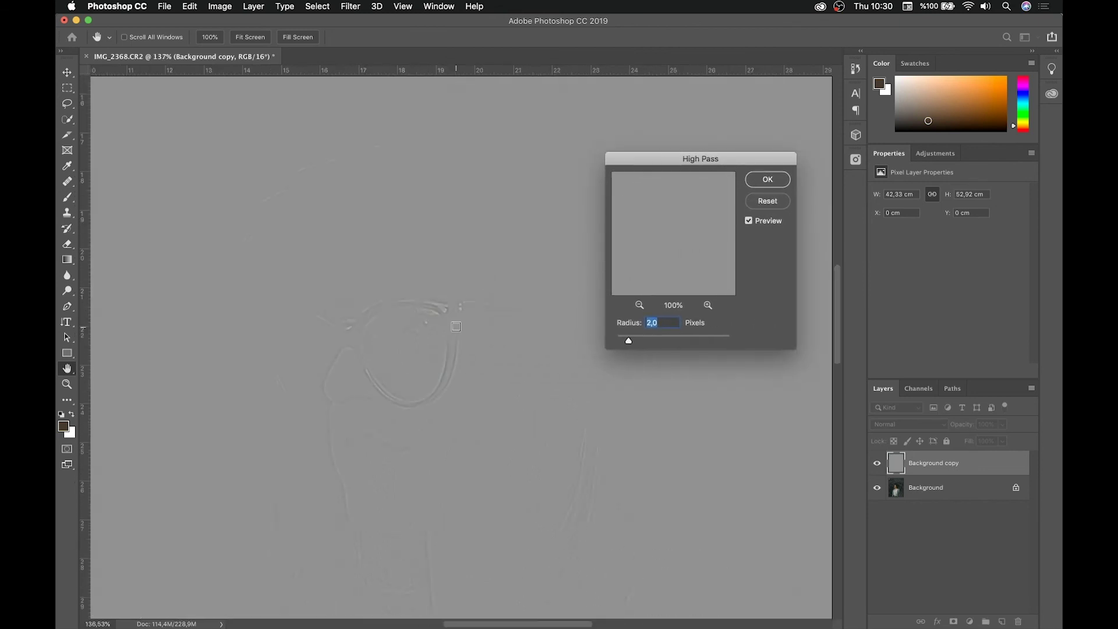
scroll(466, 356, down, 1)
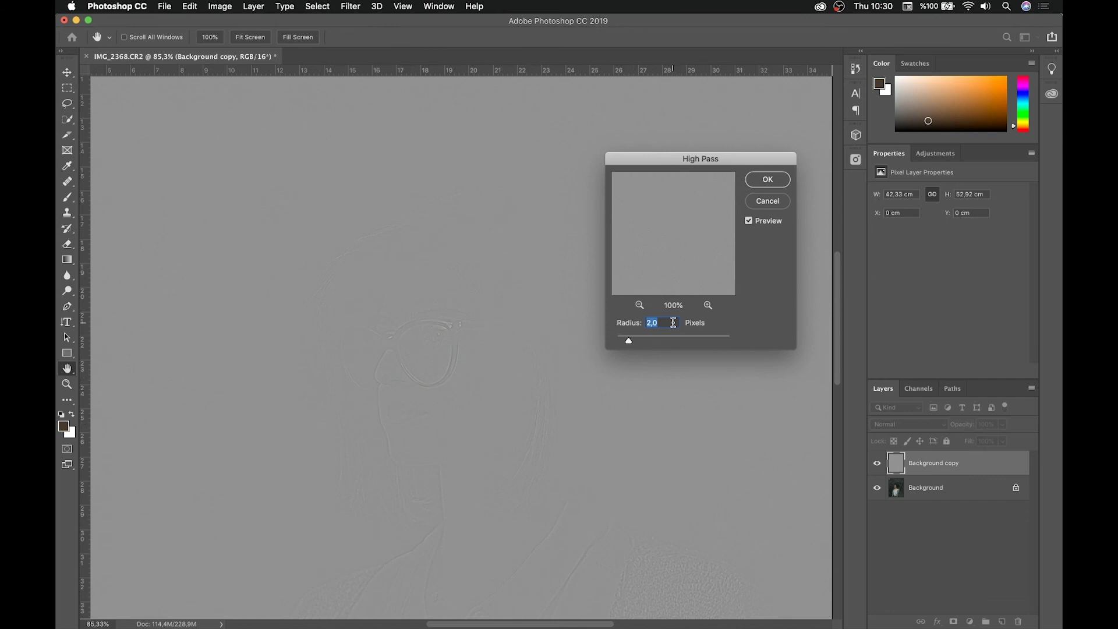
Try High Pass radii of 15, 2, 4 and 3, then apply 2.5 pixels
text(15)
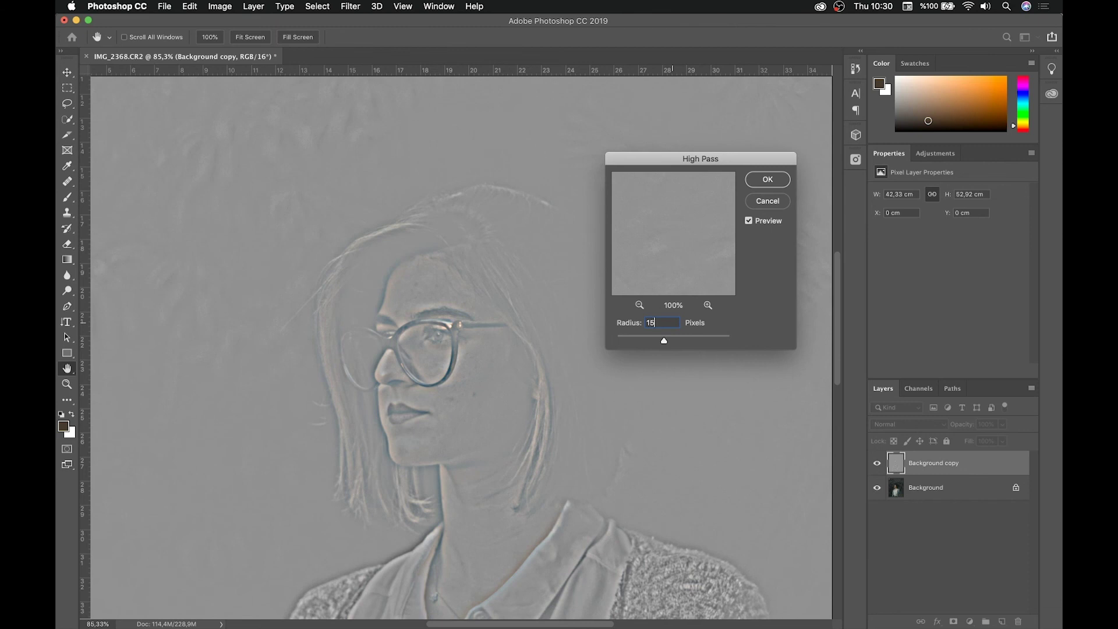
key(BackSpace)
key(BackSpace)
text(2)
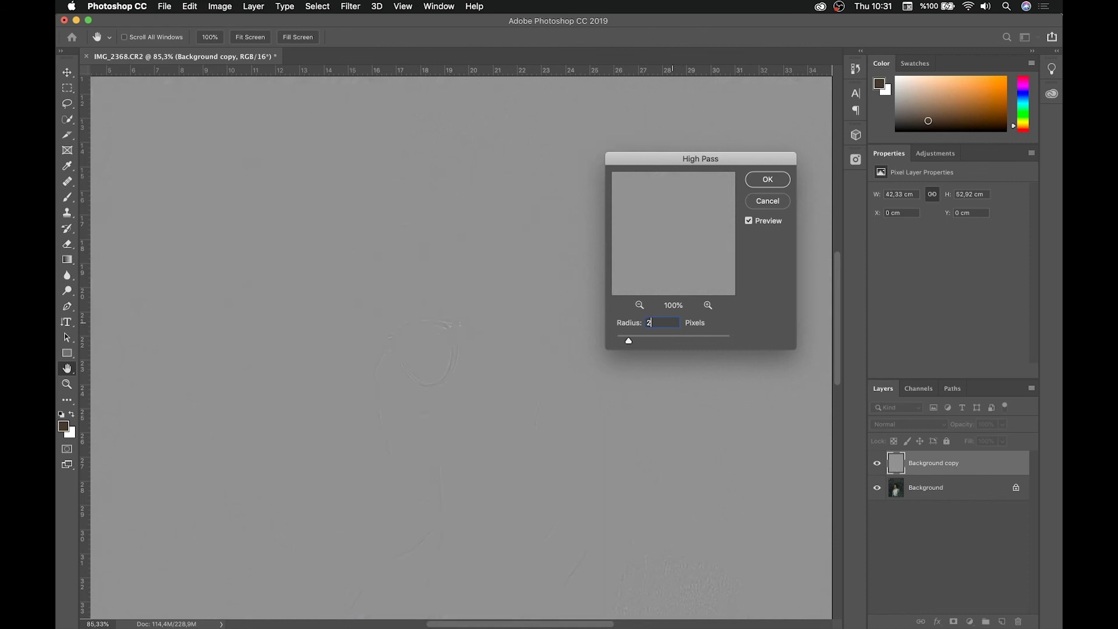
key(BackSpace)
text(4)
key(BackSpace)
text(2)
key(BackSpace)
text(3)
key(BackSpace)
text(2)
key(BackSpace)
text(2,5)
click(765, 180)
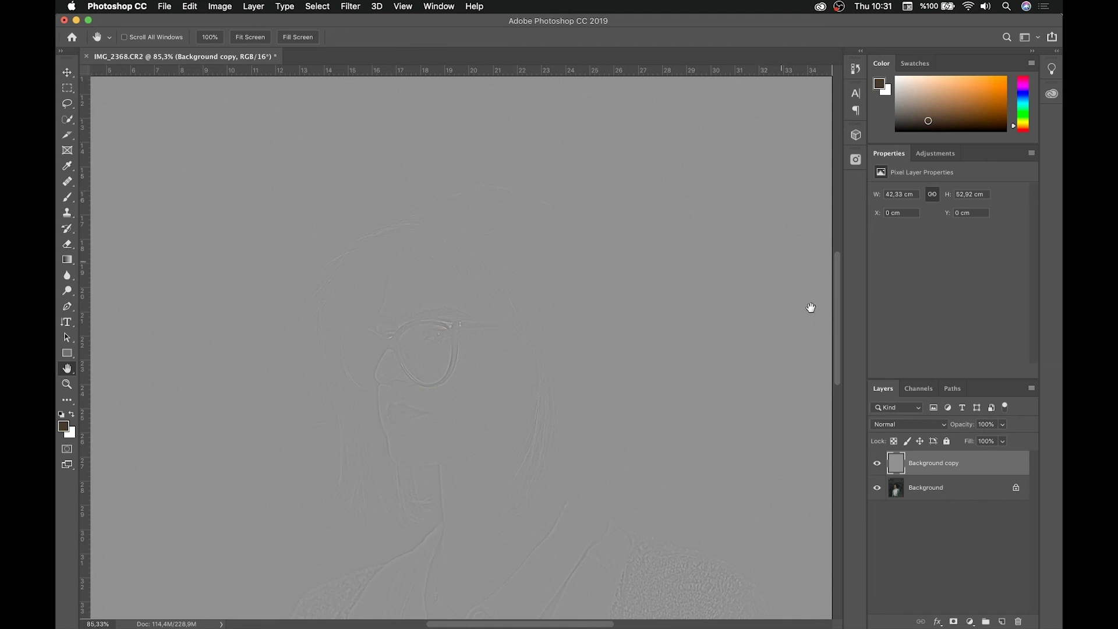
Set the Background copy layer's blend mode to Overlay
click(943, 429)
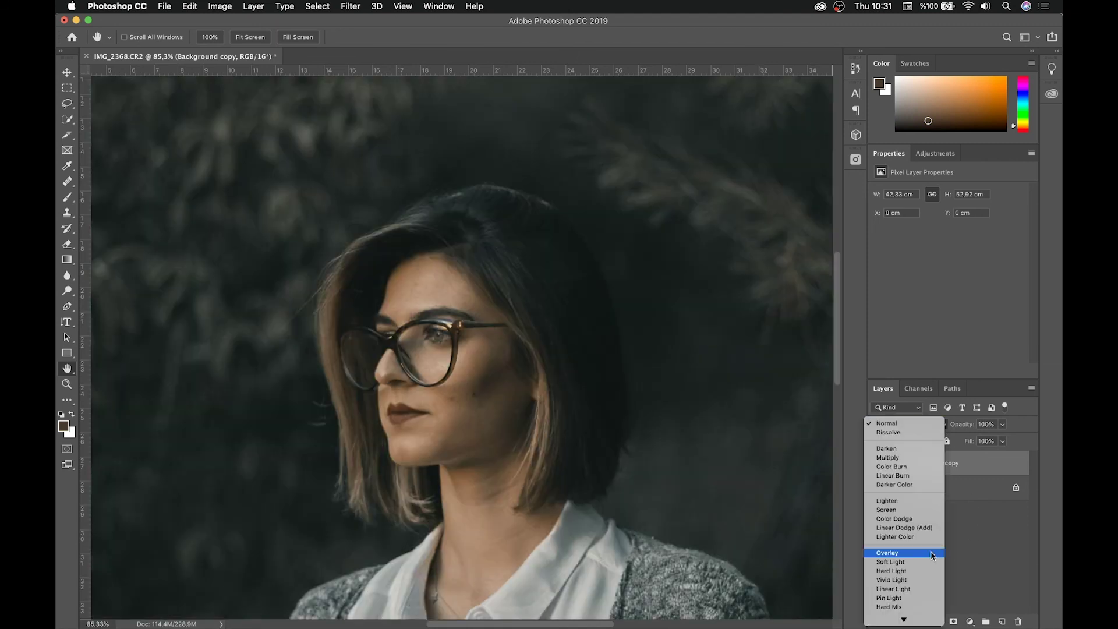
click(932, 553)
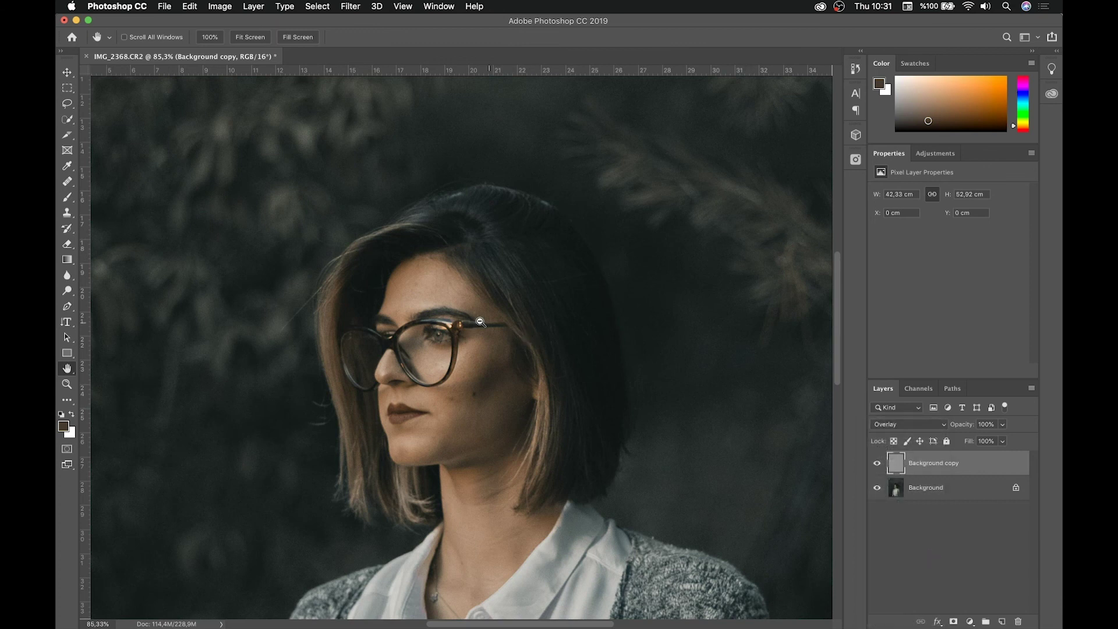
scroll(481, 322, up, 3)
Toggle the sharpening layer's visibility repeatedly to compare it against the original
click(877, 464)
click(877, 464)
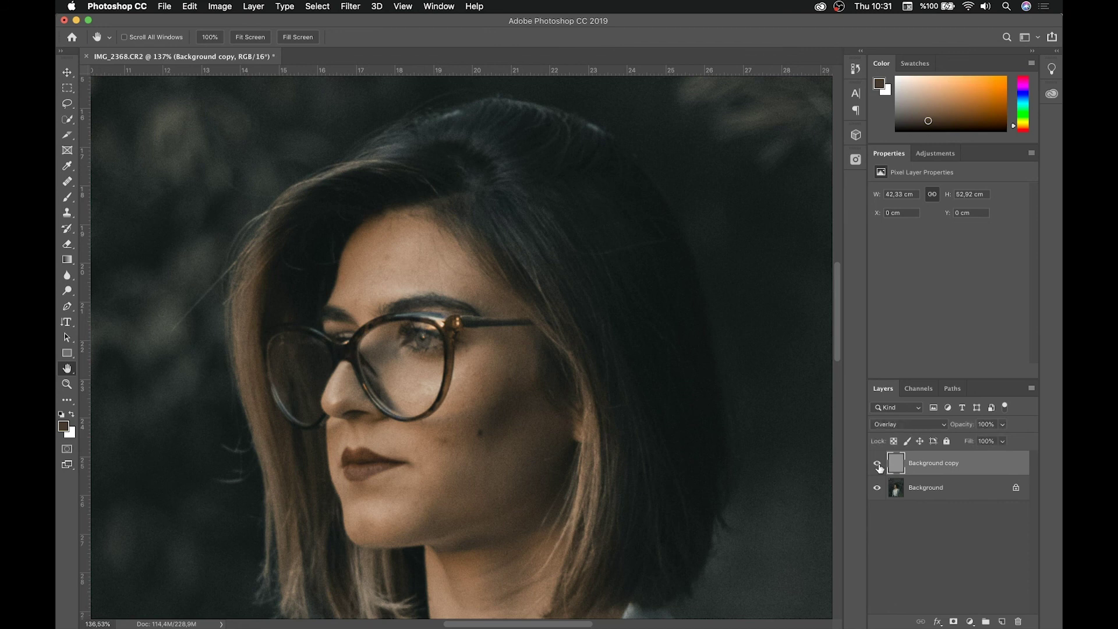
click(877, 464)
click(878, 464)
click(877, 465)
click(877, 464)
click(350, 7)
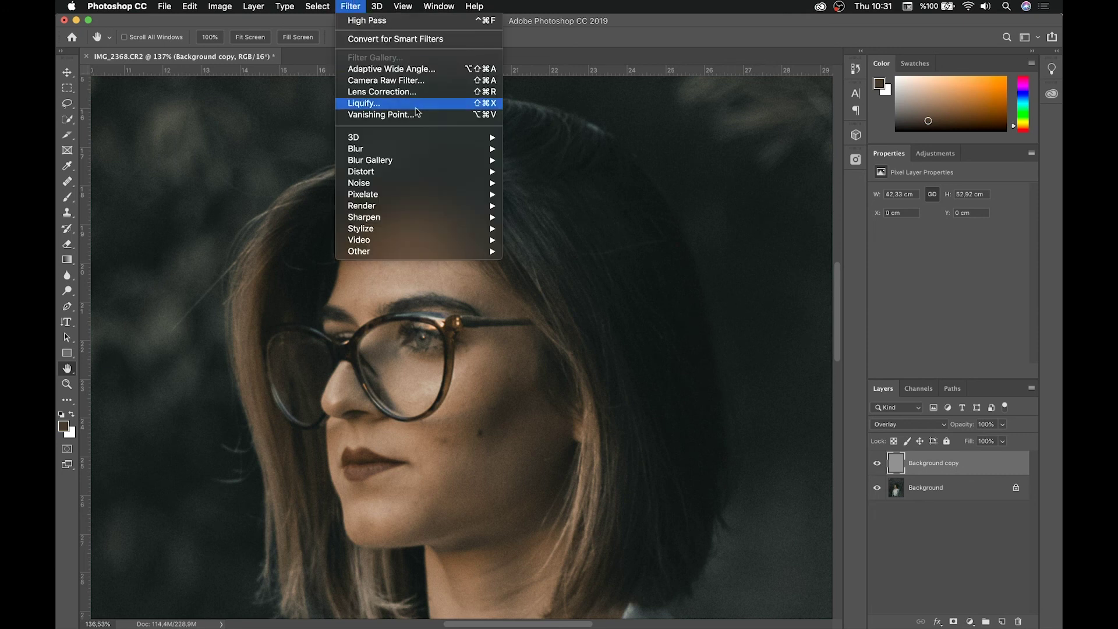
mouse_move(365, 217)
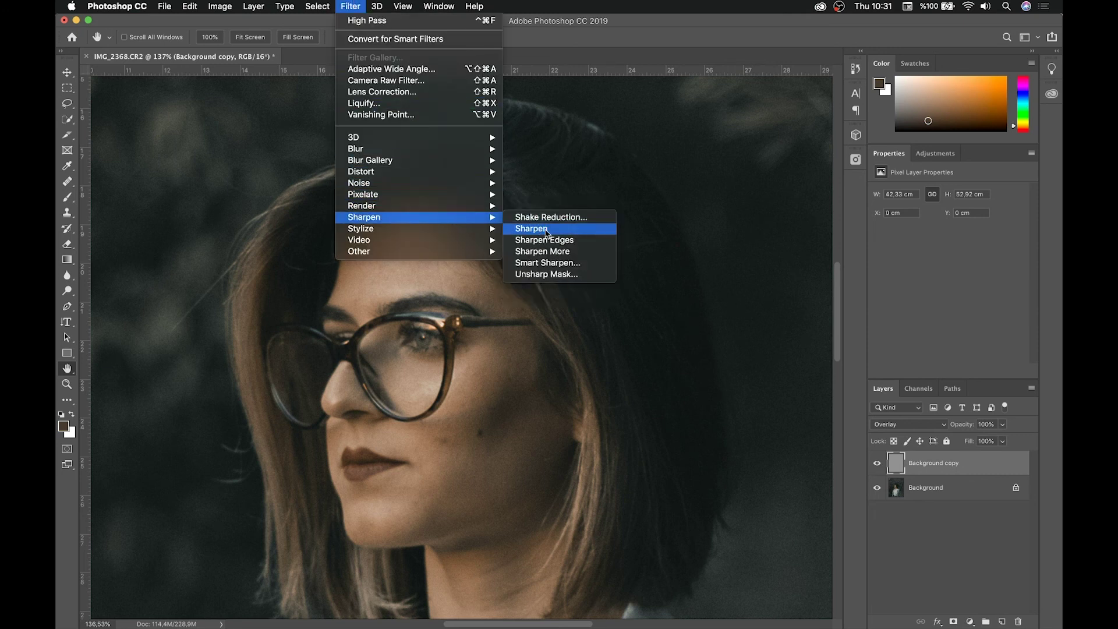
Apply Smart Sharpen at its existing 90% amount and 1 px radius to the High Pass layer
click(574, 264)
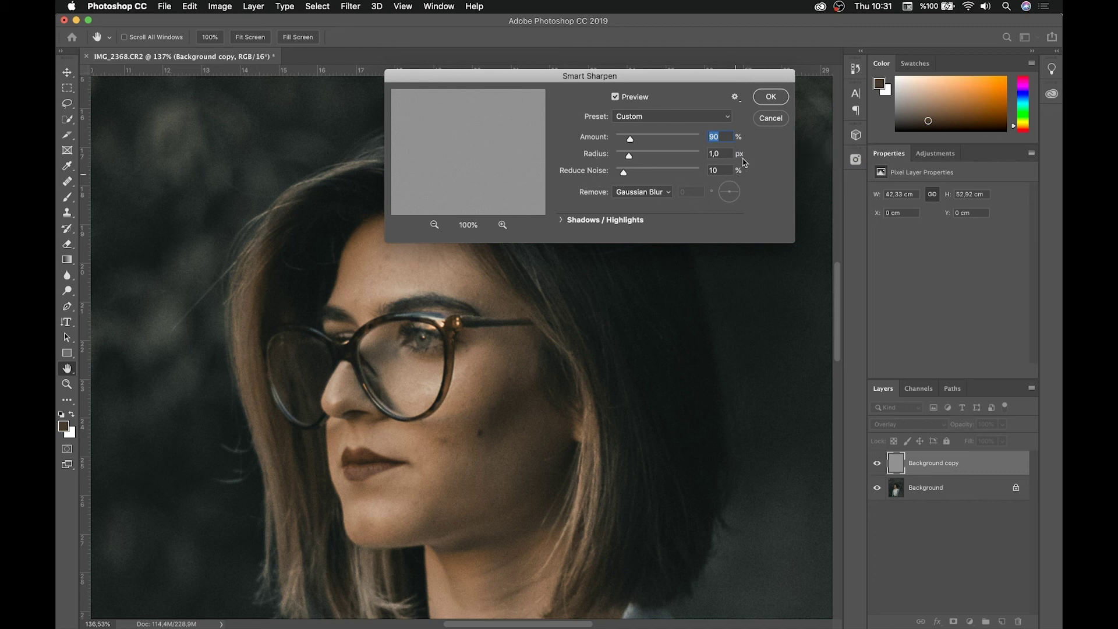
click(771, 97)
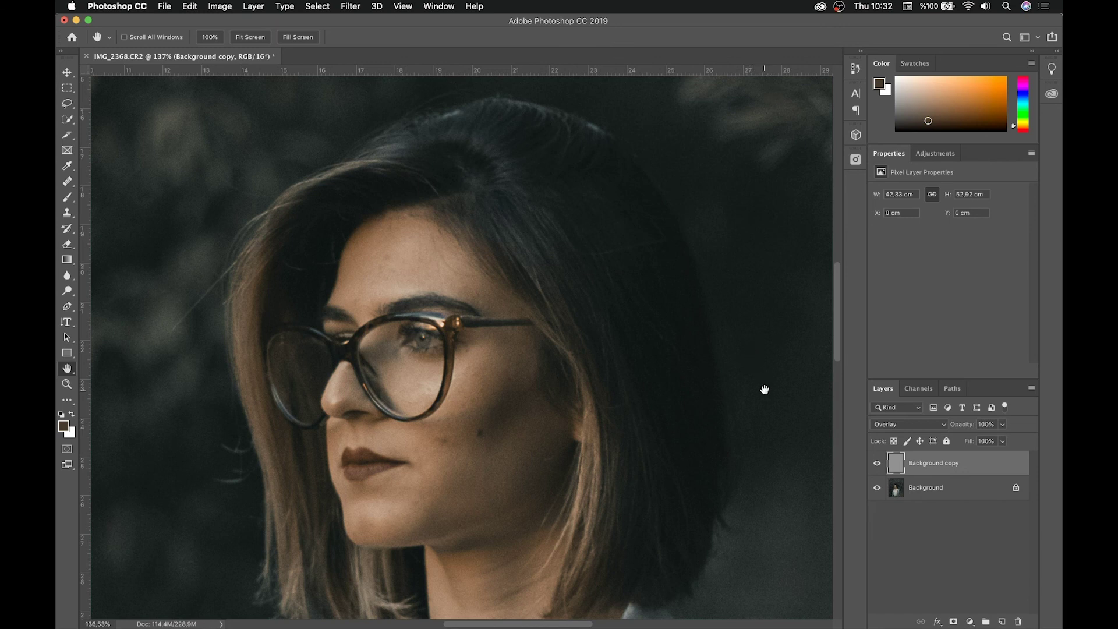
click(878, 464)
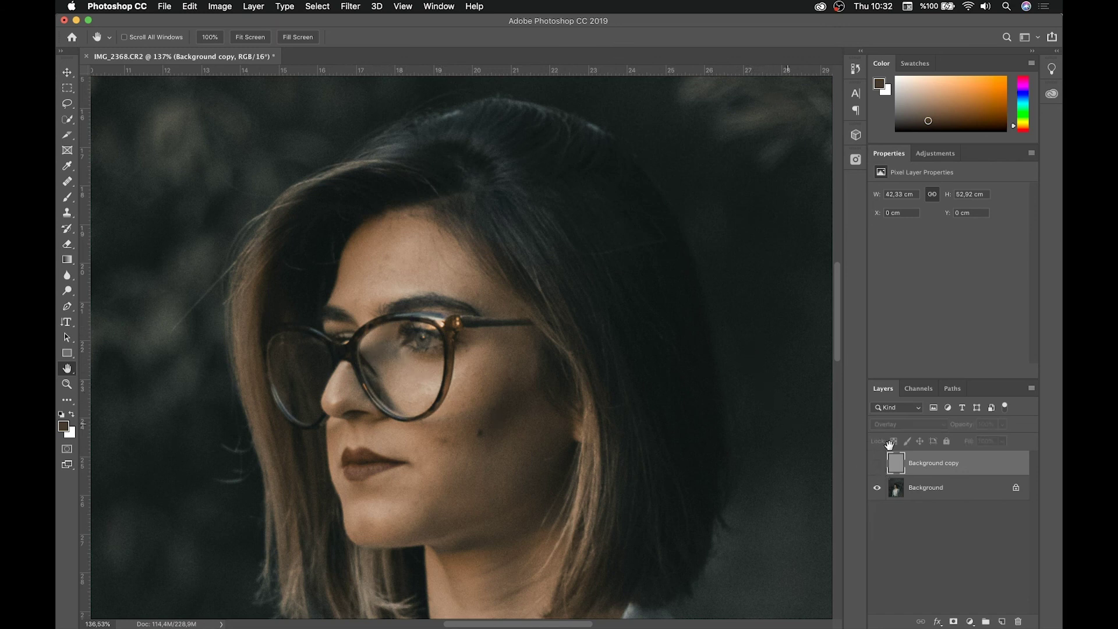
click(877, 464)
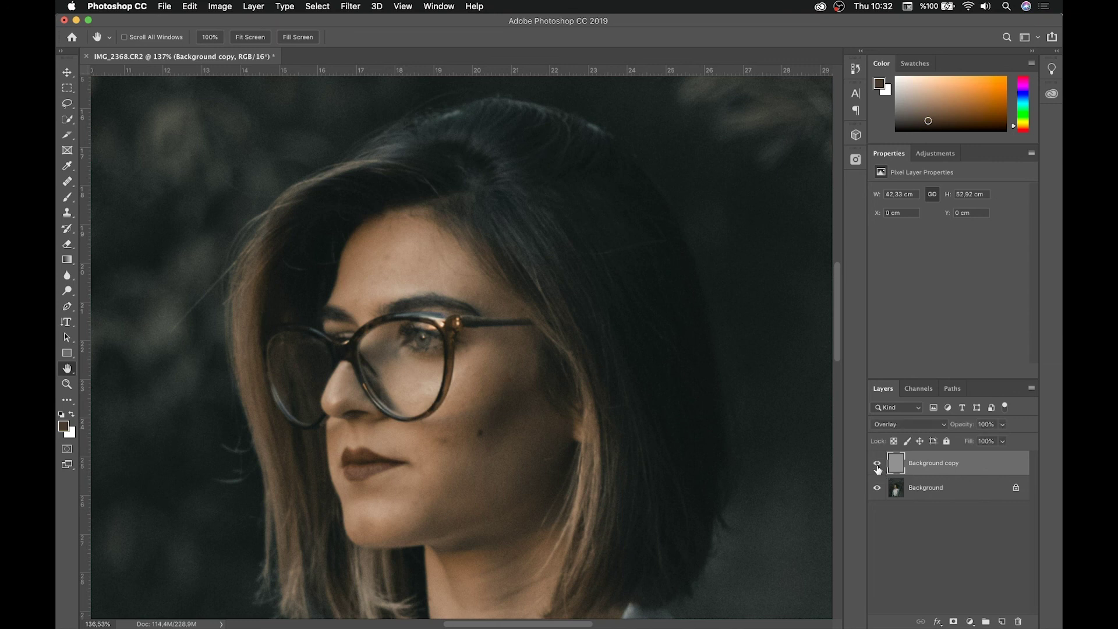
click(877, 465)
key(ctrl+0)
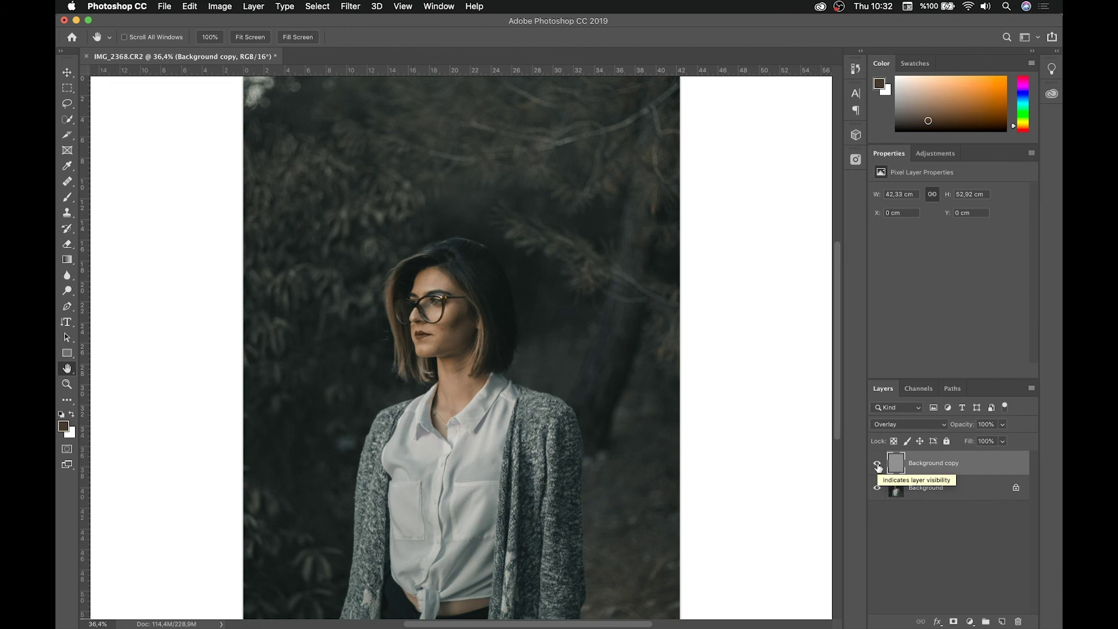
click(877, 464)
click(877, 464)
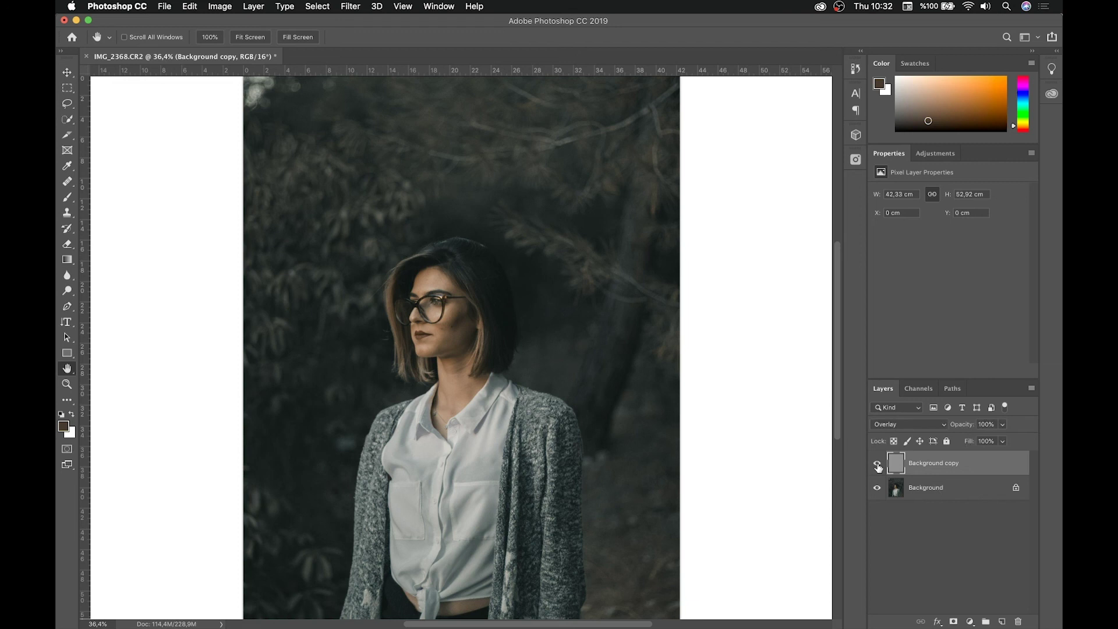
click(878, 464)
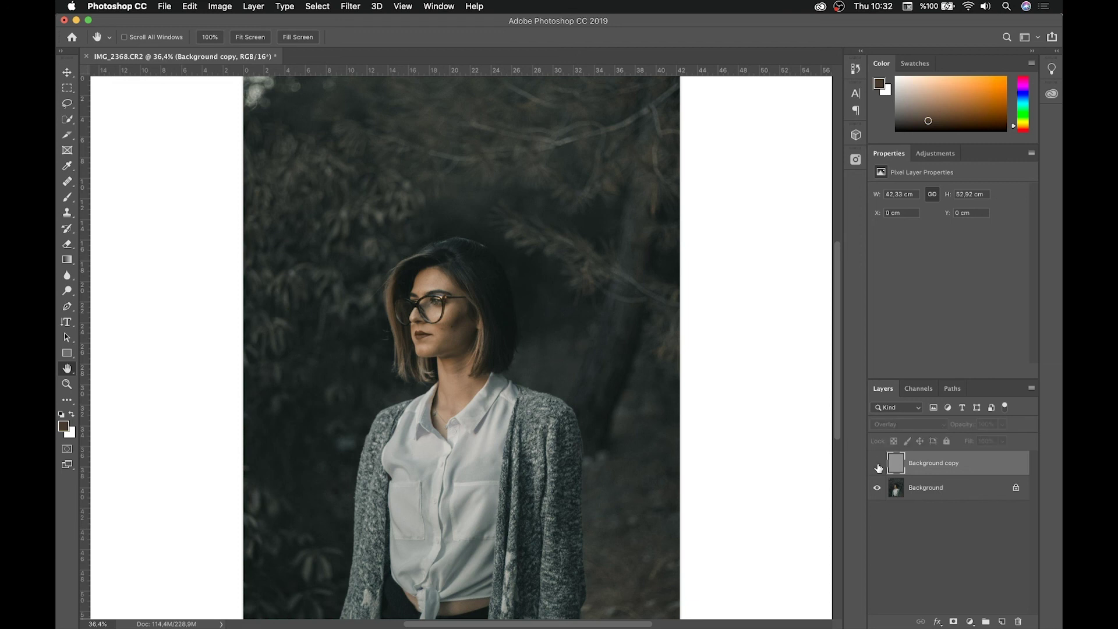
click(878, 465)
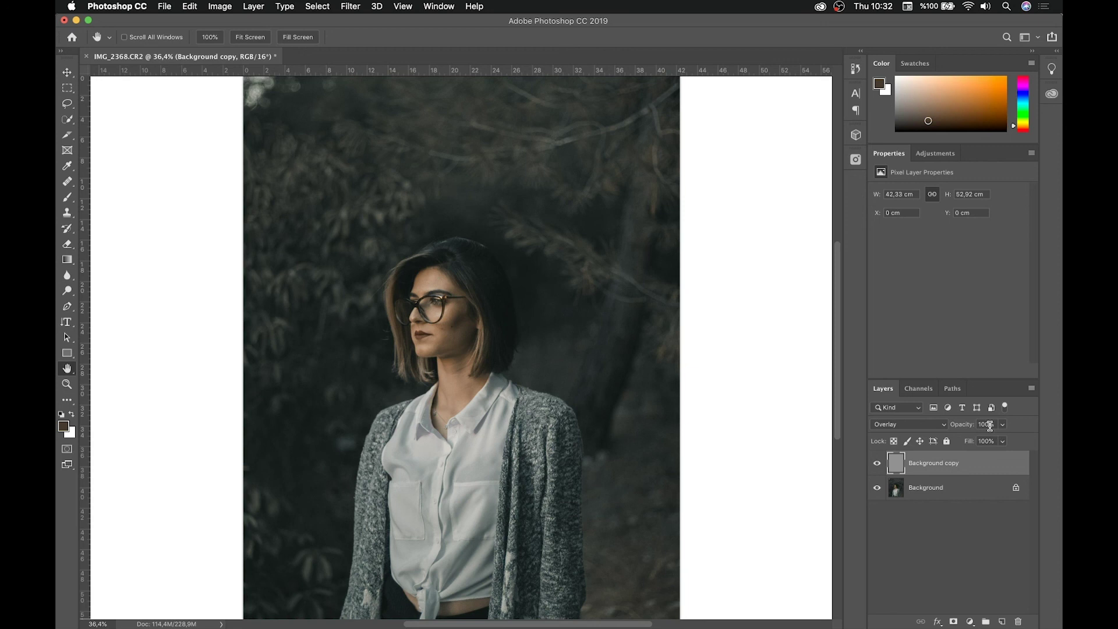
Try the sharpening layer at 70% opacity, toggling it on the zoomed face to compare
click(987, 425)
text(70)
key(Return)
drag(408, 306, 428, 302)
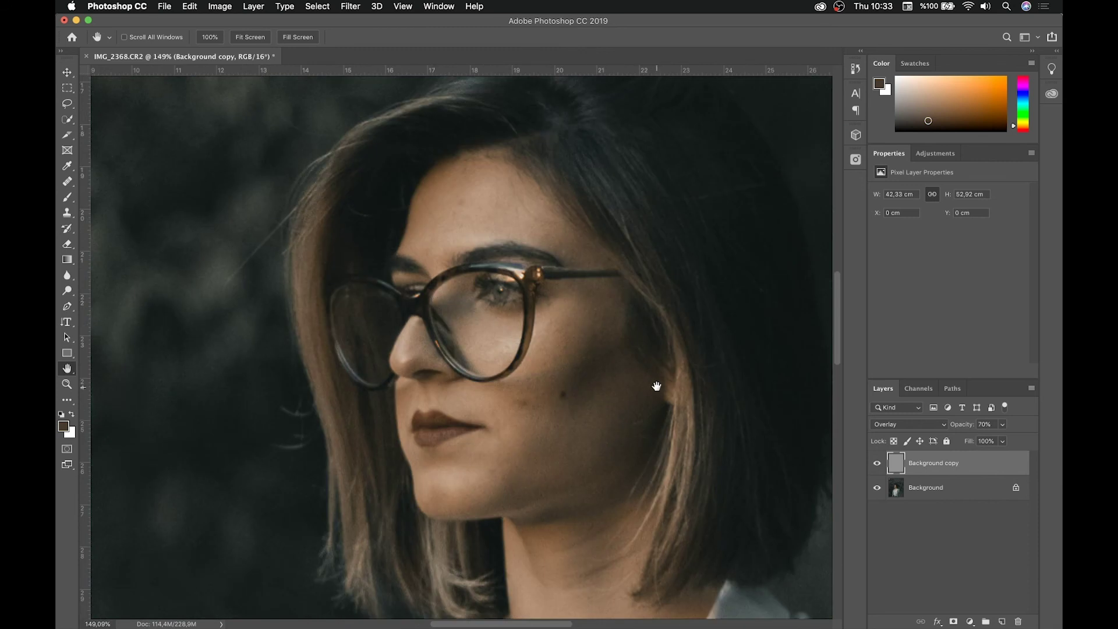
click(877, 464)
click(876, 463)
Settle the High Pass layer at 80% opacity and fit the whole photo on screen
drag(964, 427, 1061, 421)
click(986, 424)
text(80)
key(Return)
click(250, 36)
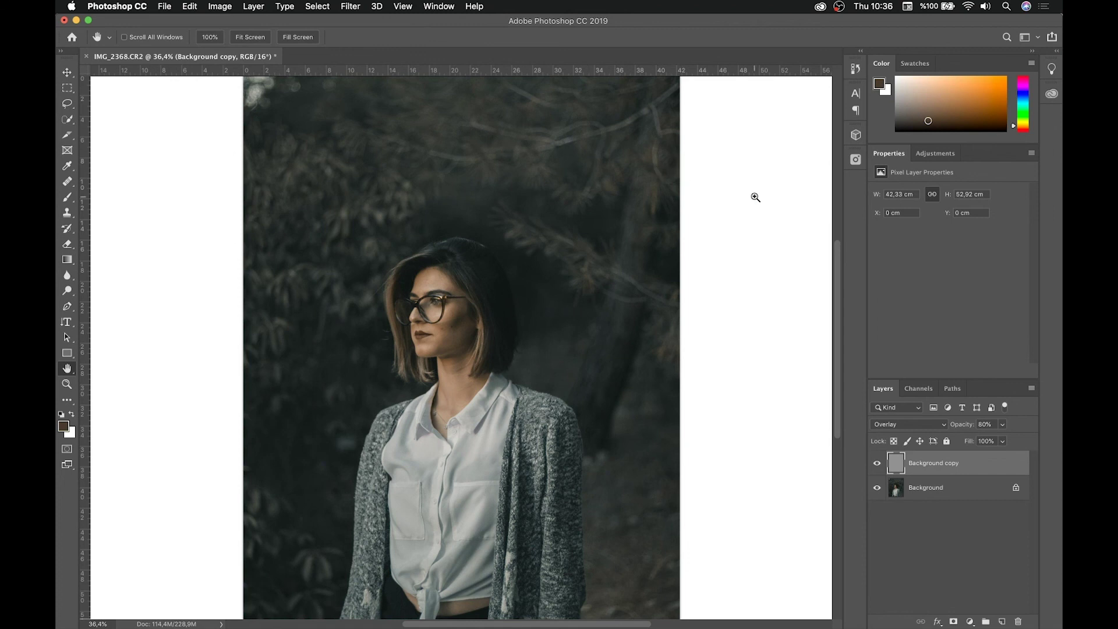
Save the sharpened glasses portrait so it returns to Lightroom as IMG_2368-Edit.tif
key(ctrl+s)
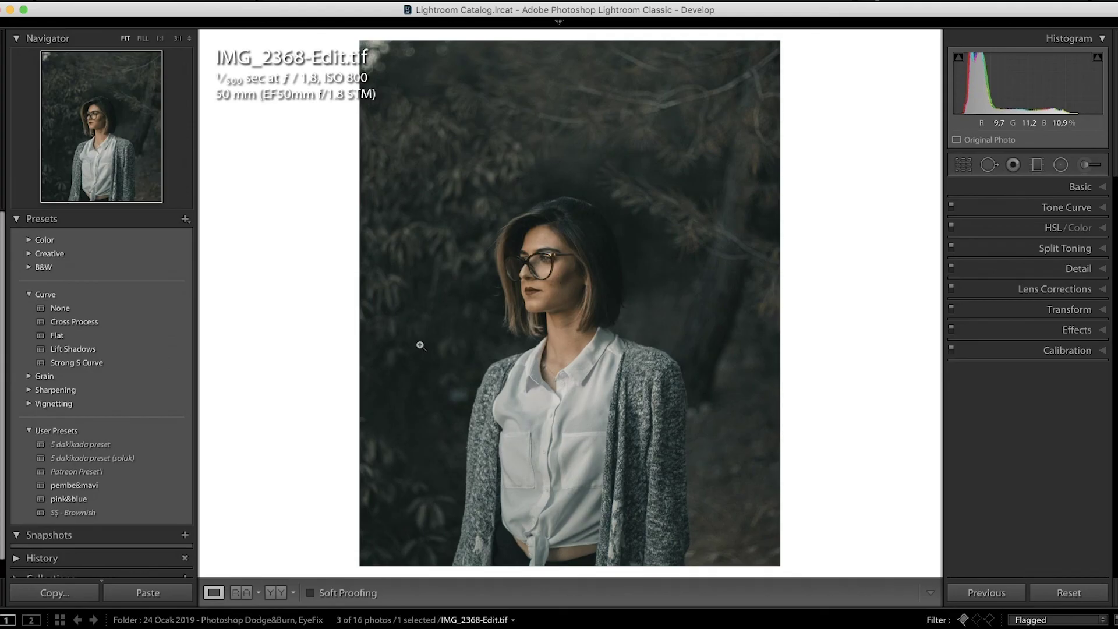